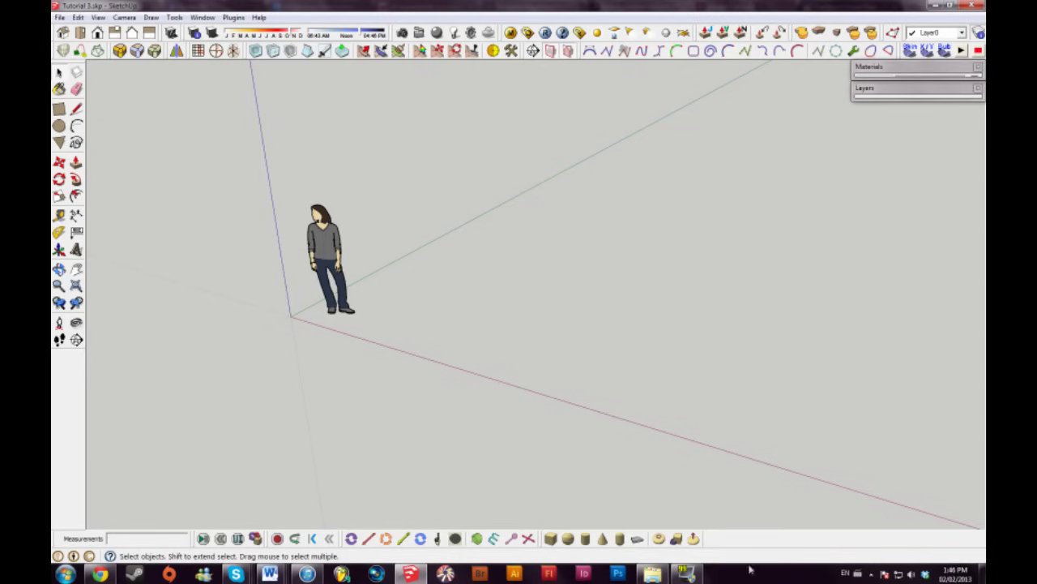
Import 4051_first_level.jpg as an image and place it flat on the ground near the origin
{"action": "left_click", "coordinate": [60, 17]}
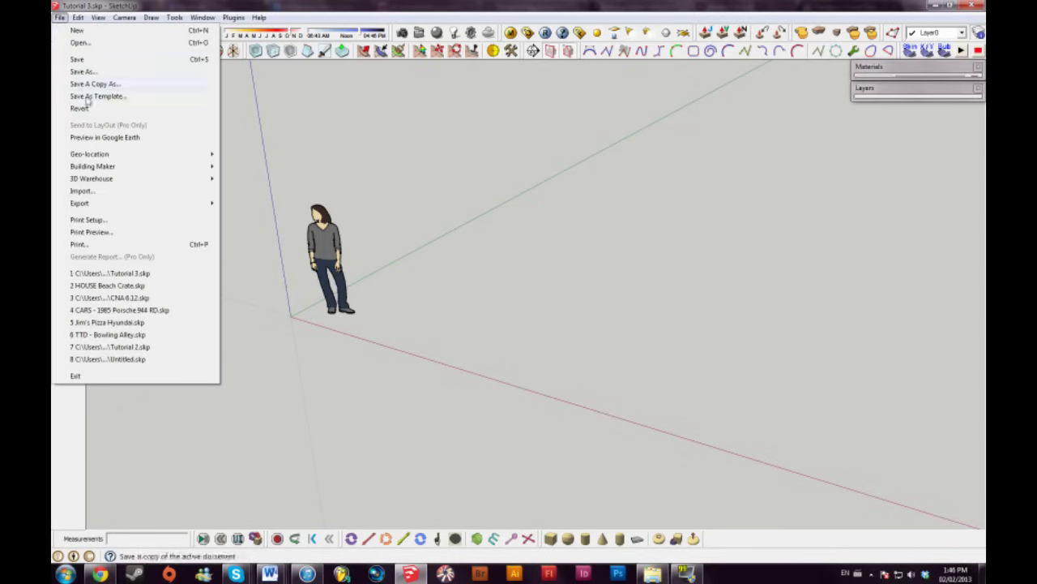
{"action": "left_click", "coordinate": [103, 196]}
{"action": "left_click", "coordinate": [457, 241]}
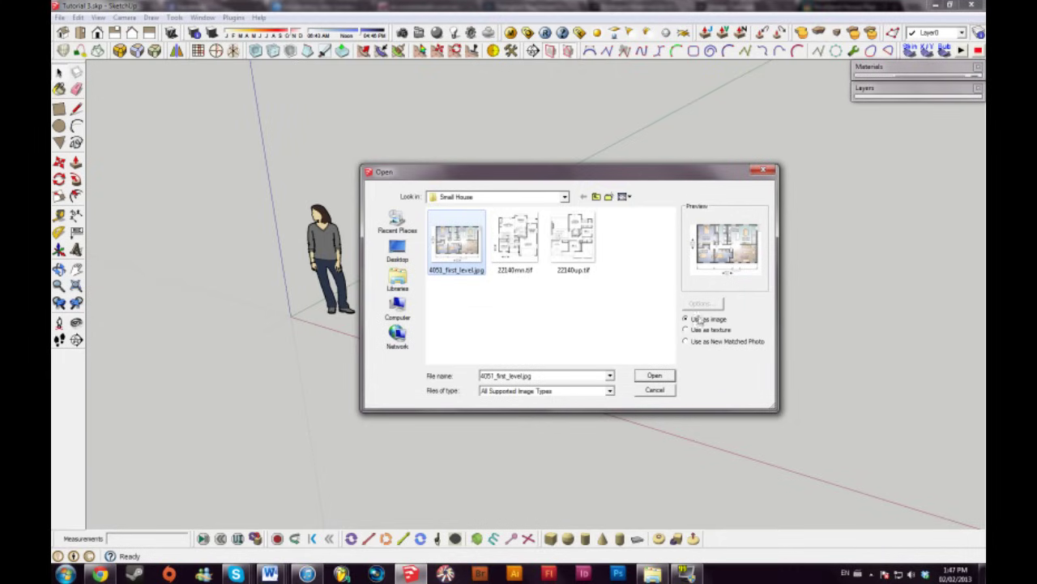
{"action": "left_click", "coordinate": [686, 330]}
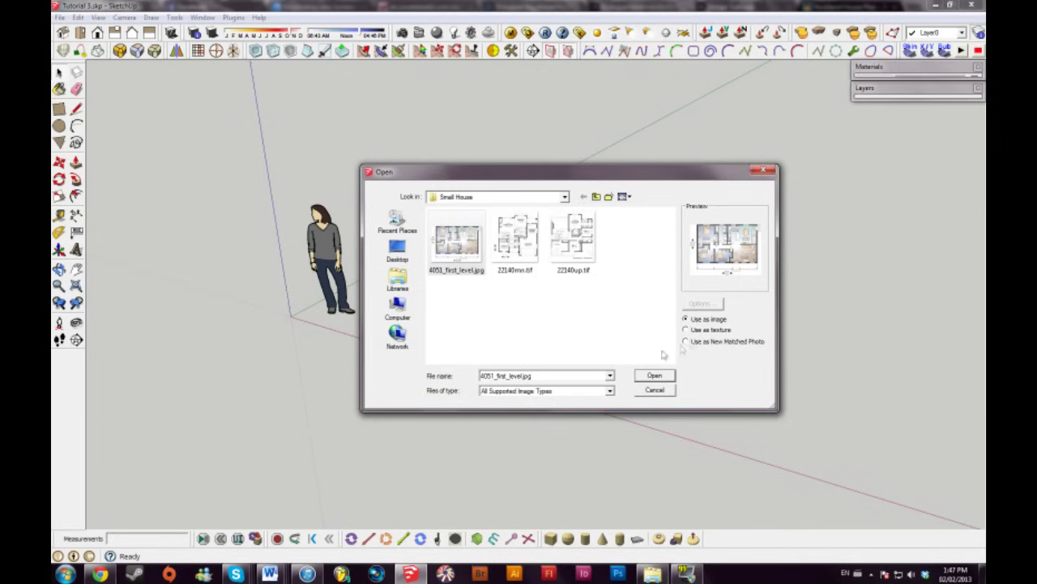
{"action": "left_click", "coordinate": [655, 376]}
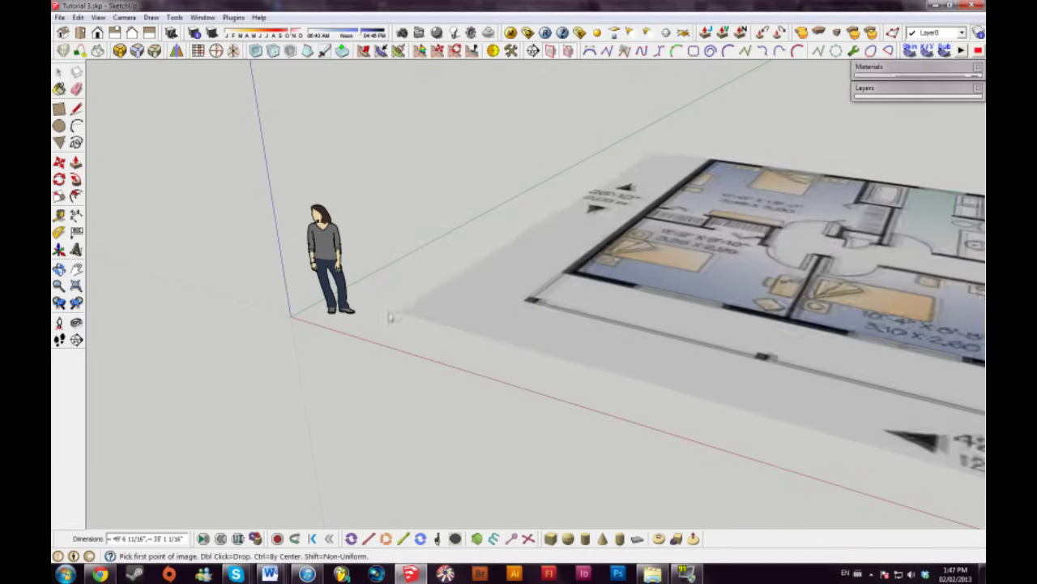
{"action": "left_click", "coordinate": [908, 286]}
{"action": "middle_click_drag", "start_coordinate": [619, 304], "coordinate": [502, 334]}
{"action": "left_click", "coordinate": [646, 406]}
{"action": "left_click", "coordinate": [451, 306]}
Draw a reference line along the red axis in front of the floor plan image
{"action": "scroll", "coordinate": [501, 334], "scroll_direction": "up", "scroll_amount": 4}
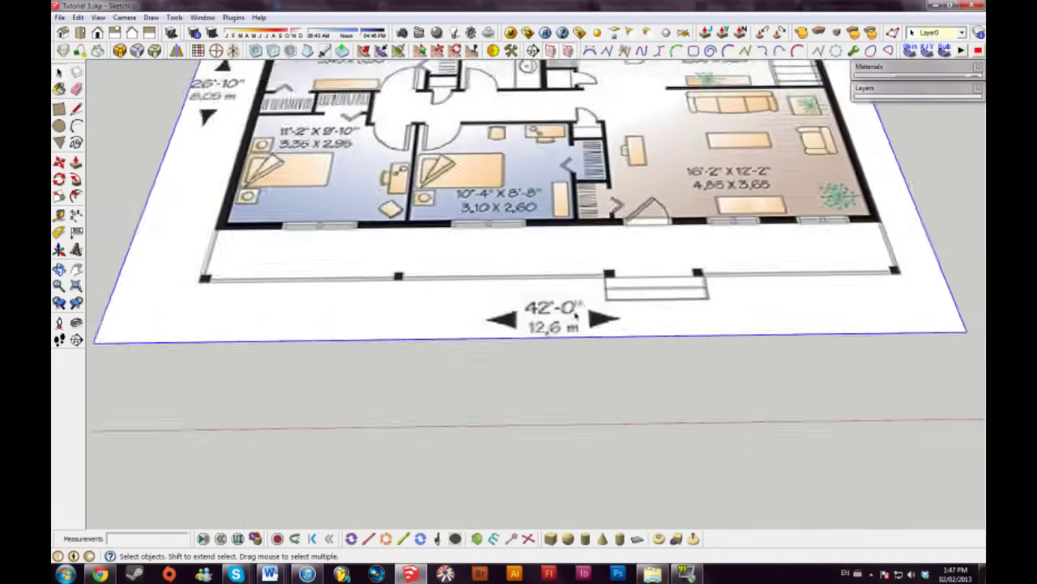
{"action": "scroll", "coordinate": [581, 303], "scroll_direction": "down", "scroll_amount": 3}
{"action": "middle_click_drag", "start_coordinate": [580, 303], "coordinate": [463, 289]}
{"action": "scroll", "coordinate": [463, 289], "scroll_direction": "down", "scroll_amount": 2}
{"action": "left_click", "coordinate": [76, 108]}
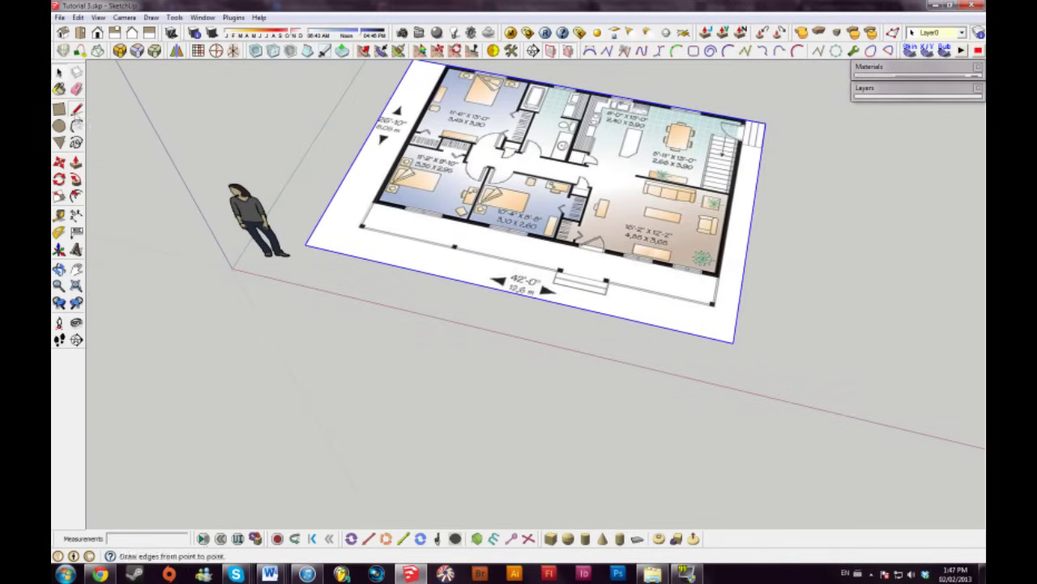
{"action": "left_click", "coordinate": [302, 260]}
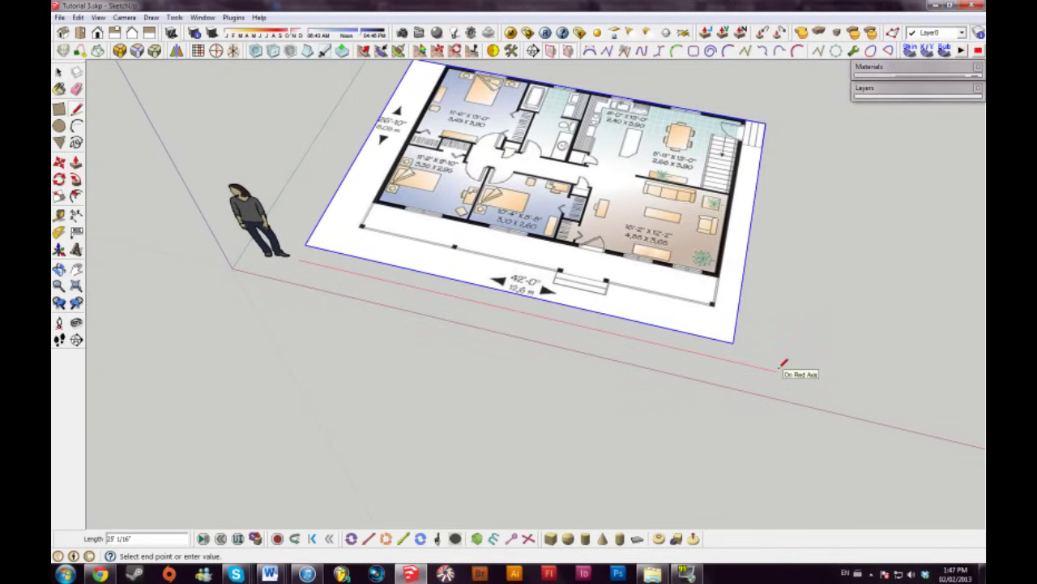
{"action": "key", "text": "Return"}
{"action": "scroll", "coordinate": [770, 367], "scroll_direction": "down", "scroll_amount": 3}
{"action": "key", "text": "space"}
Scale the floor plan image up by a corner to match the reference line
{"action": "middle_click_drag", "start_coordinate": [799, 428], "coordinate": [514, 369], "text": "shift"}
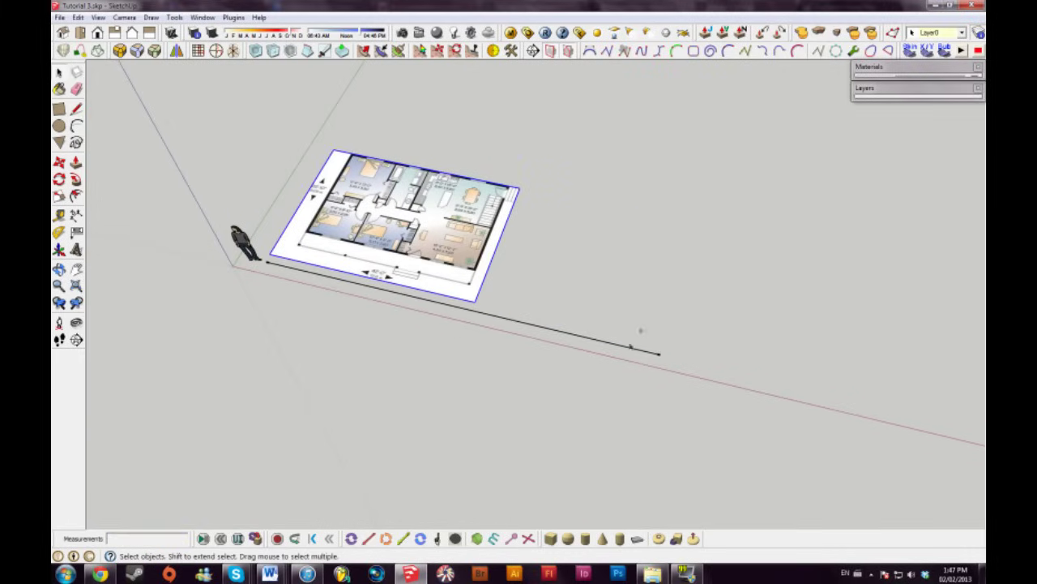
{"action": "key", "text": "s"}
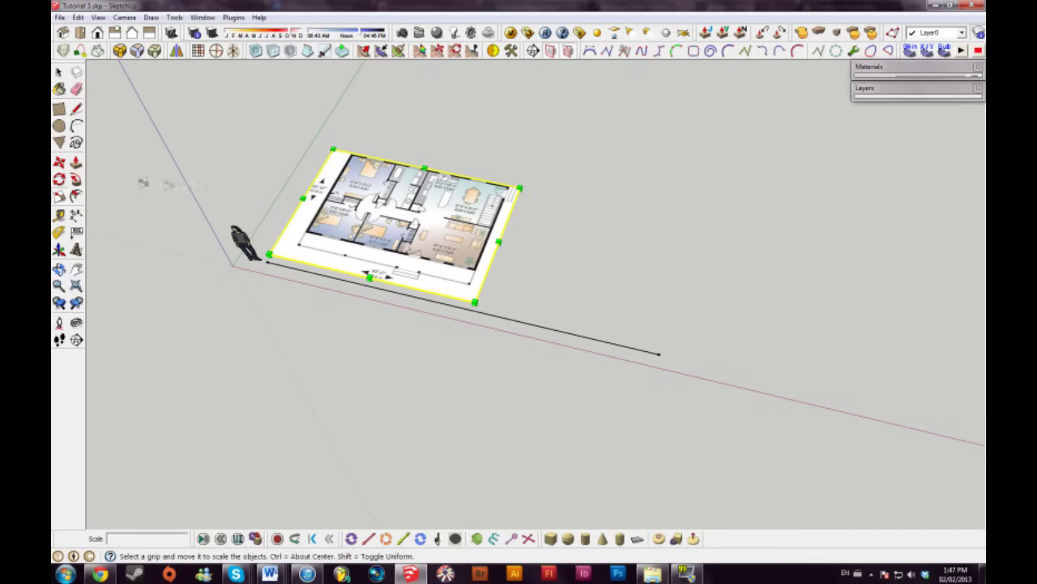
{"action": "left_click_drag", "start_coordinate": [521, 188], "coordinate": [770, 163]}
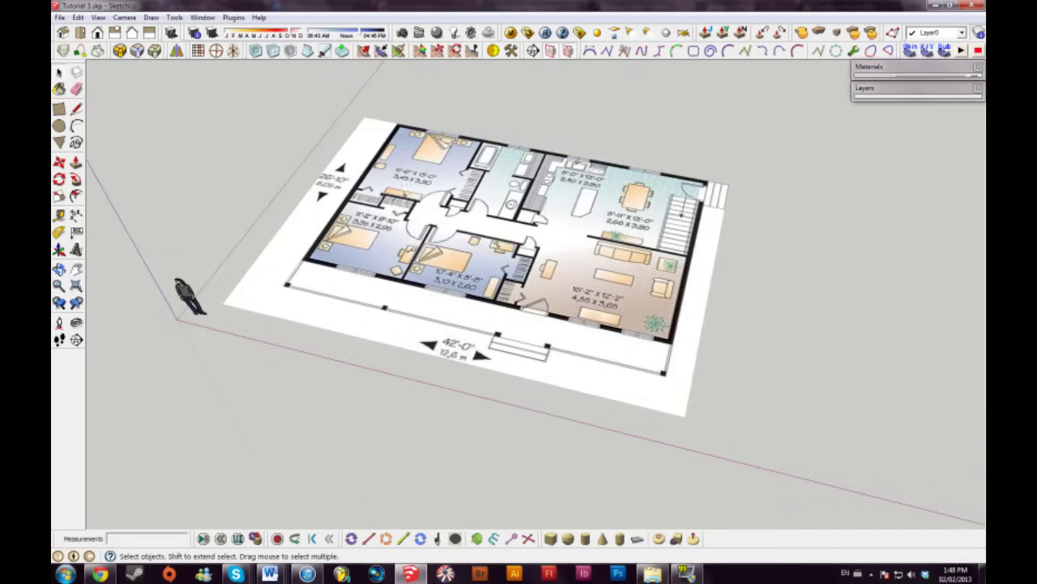
Explode the floor plan image and make its face and edges into a group
{"action": "right_click", "coordinate": [491, 247]}
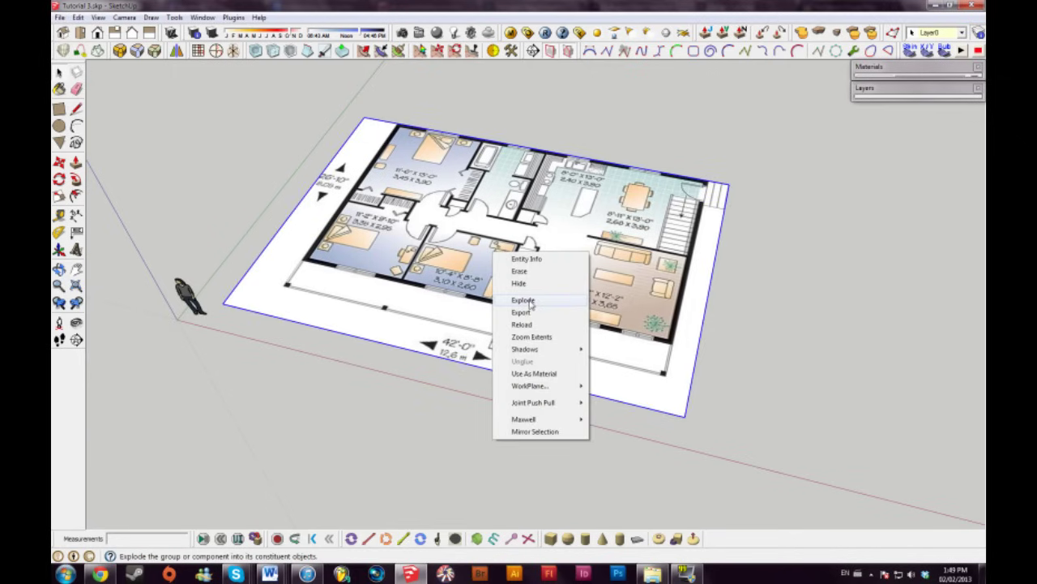
{"action": "left_click", "coordinate": [519, 299]}
{"action": "right_click", "coordinate": [490, 274]}
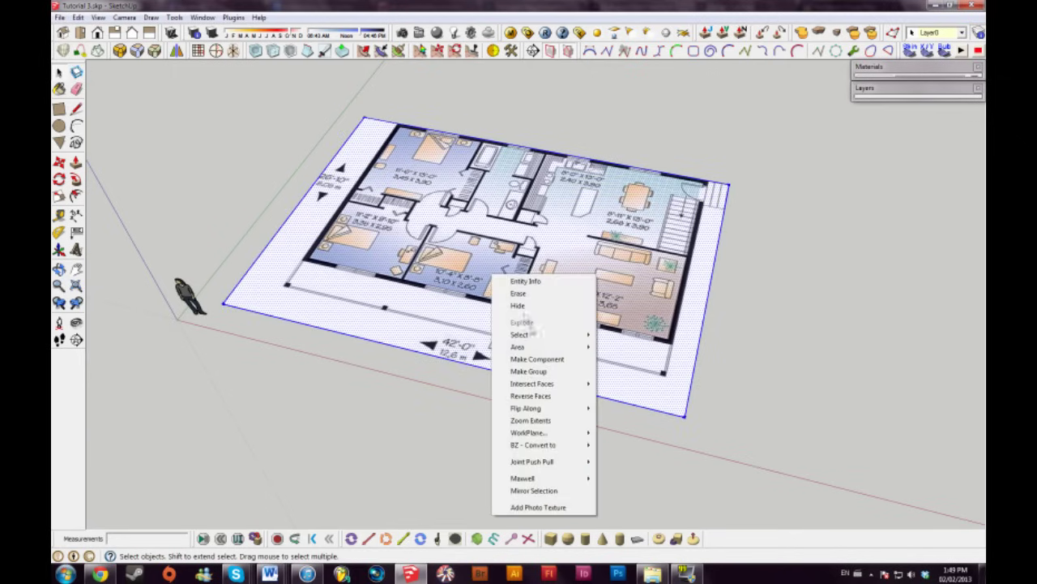
{"action": "left_click", "coordinate": [521, 372]}
Lock the floor plan group in place and deselect it
{"action": "right_click", "coordinate": [515, 295]}
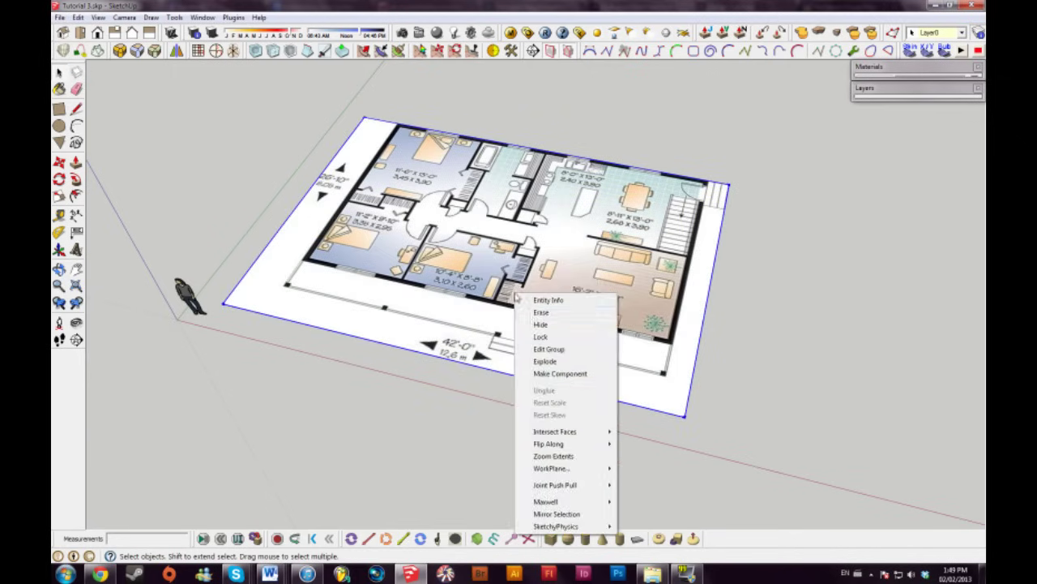
{"action": "left_click", "coordinate": [541, 336]}
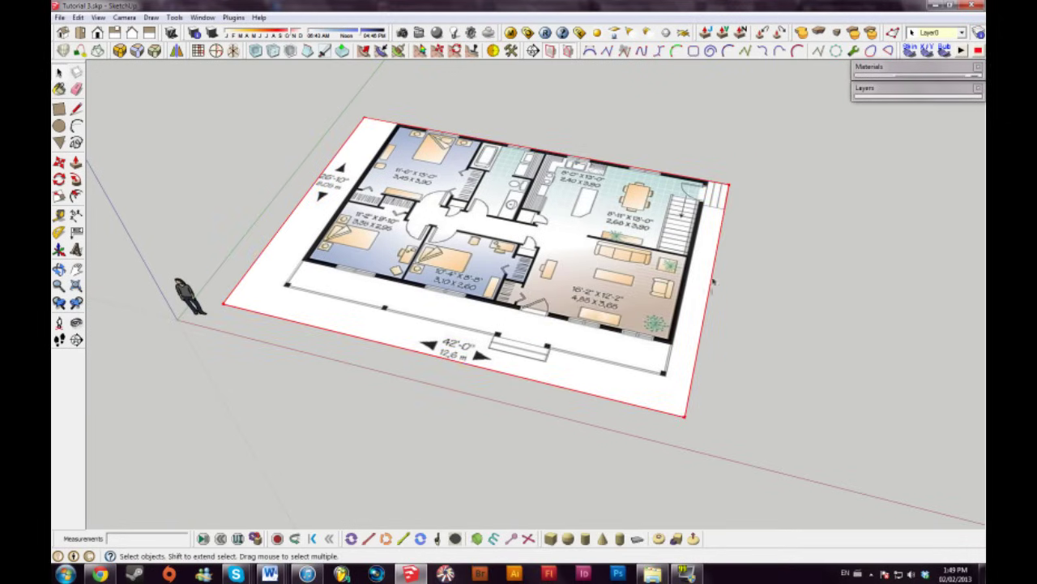
{"action": "left_click", "coordinate": [504, 397]}
{"action": "key", "text": "m"}
{"action": "key", "text": "space"}
Trace the front outer wall with a line from the living room corner to the bedroom corner
{"action": "scroll", "coordinate": [658, 321], "scroll_direction": "up", "scroll_amount": 8}
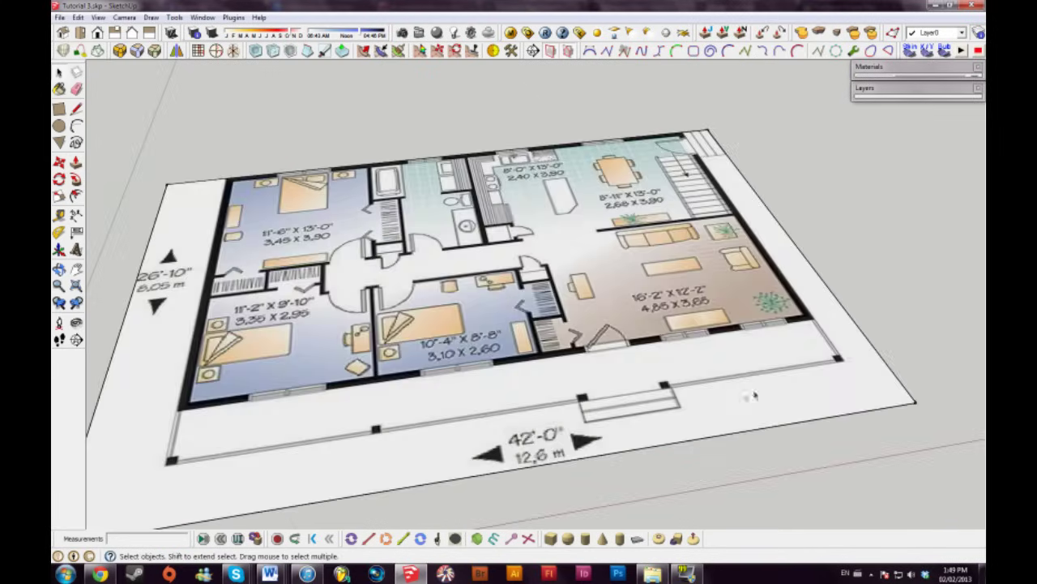
{"action": "scroll", "coordinate": [644, 389], "scroll_direction": "up", "scroll_amount": 1}
{"action": "key", "text": "l"}
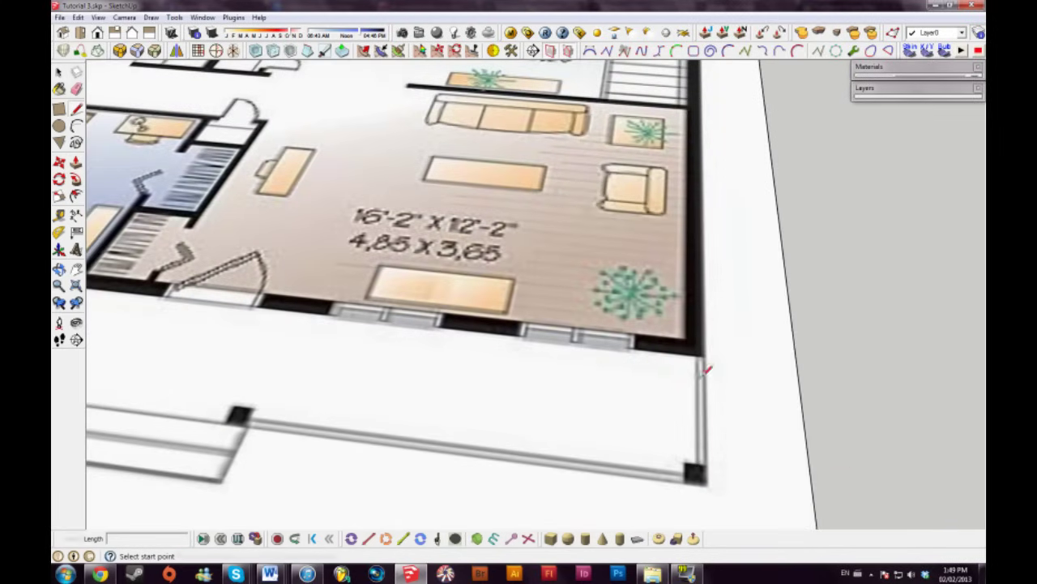
{"action": "left_click", "coordinate": [699, 351]}
{"action": "middle_click_drag", "start_coordinate": [381, 324], "coordinate": [734, 326], "text": "shift"}
{"action": "middle_click_drag", "start_coordinate": [146, 267], "coordinate": [551, 373], "text": "shift"}
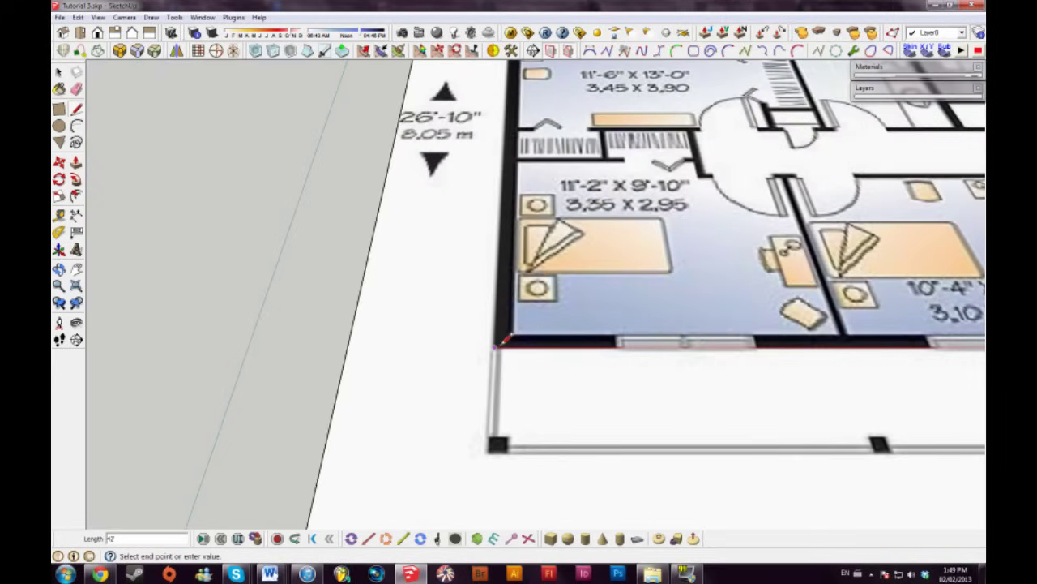
{"action": "left_click", "coordinate": [497, 346]}
Draw a 26' 10" line from the front bedroom corner along the outside of the bedroom side wall
{"action": "middle_click_drag", "start_coordinate": [499, 272], "coordinate": [756, 318]}
{"action": "middle_click_drag", "start_coordinate": [235, 105], "coordinate": [729, 280], "text": "shift"}
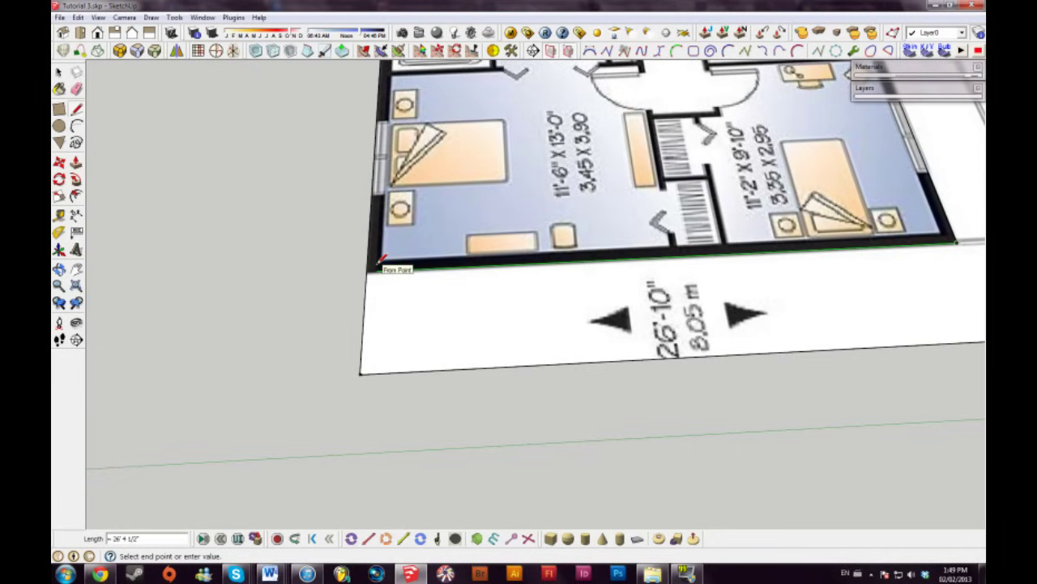
{"action": "left_click", "coordinate": [382, 258]}
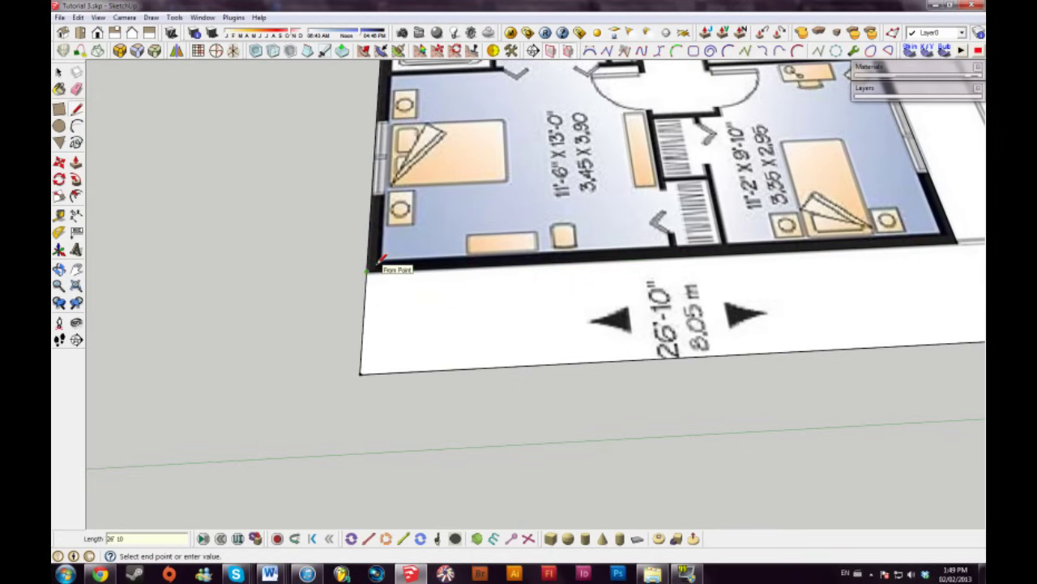
Close the house outline with lines along the remaining outer walls
{"action": "middle_click_drag", "start_coordinate": [340, 162], "coordinate": [713, 194]}
{"action": "left_click", "coordinate": [492, 493]}
{"action": "key", "text": "Escape"}
{"action": "left_click", "coordinate": [451, 102]}
{"action": "left_click", "coordinate": [637, 505]}
Erase the stray edge at the outline's corner and delete the face covering the floor plan
{"action": "key", "text": "e"}
{"action": "left_click_drag", "start_coordinate": [655, 484], "coordinate": [509, 454]}
{"action": "scroll", "coordinate": [551, 388], "scroll_direction": "down", "scroll_amount": 4}
{"action": "middle_click_drag", "start_coordinate": [695, 358], "coordinate": [620, 379], "text": "shift"}
{"action": "middle_click_drag", "start_coordinate": [503, 381], "coordinate": [961, 359]}
{"action": "middle_click_drag", "start_coordinate": [624, 251], "coordinate": [660, 301]}
{"action": "left_click", "coordinate": [601, 259]}
{"action": "key", "text": "Delete"}
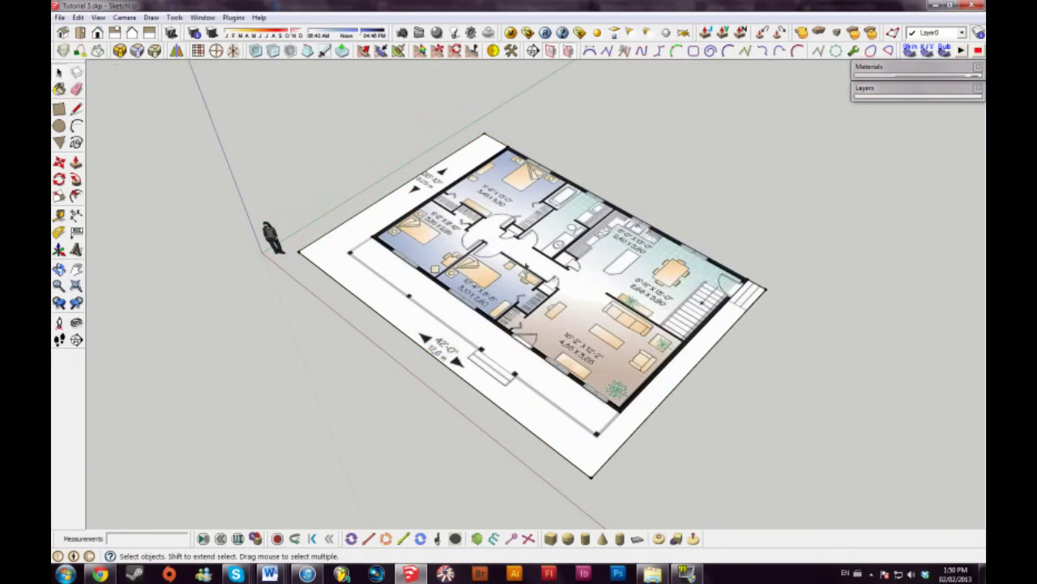
Offset the house outline inward by 8" to form the outer walls and delete the inner face
{"action": "middle_click_drag", "start_coordinate": [565, 322], "coordinate": [612, 328]}
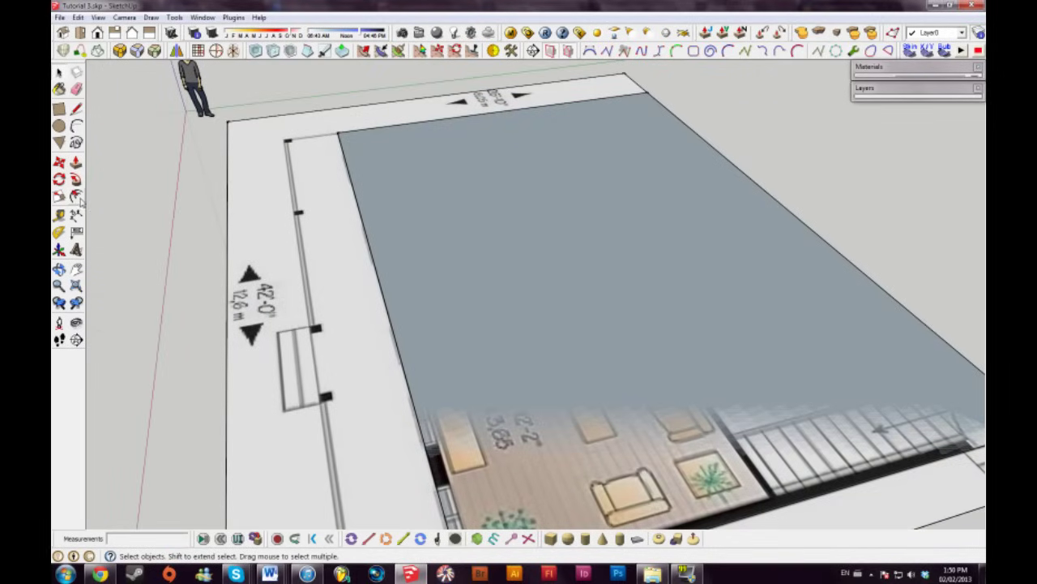
{"action": "left_click", "coordinate": [76, 196]}
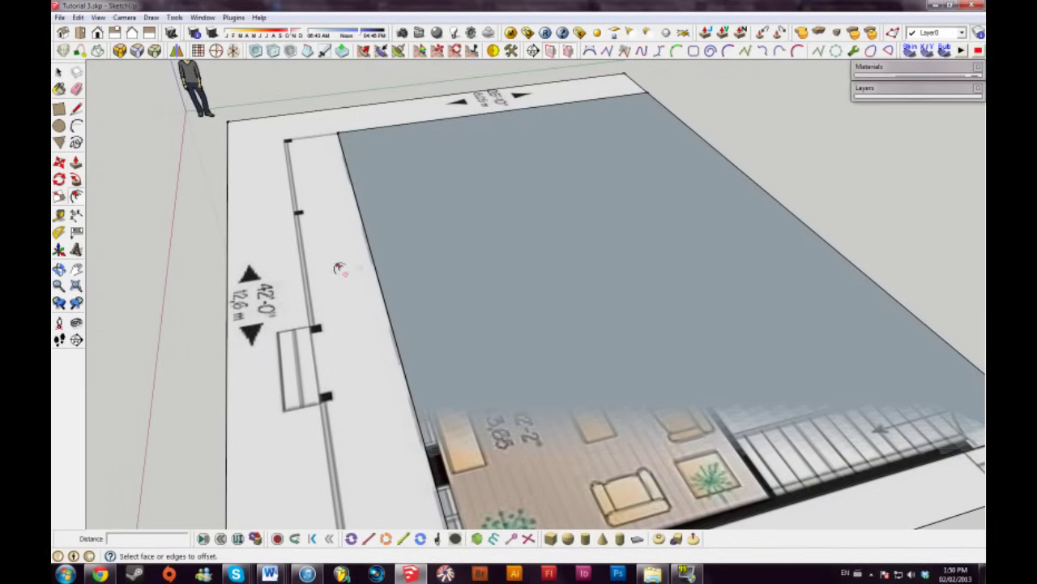
{"action": "left_click", "coordinate": [394, 284]}
{"action": "type", "text": "8"}
{"action": "key", "text": "Return"}
{"action": "key", "text": "space"}
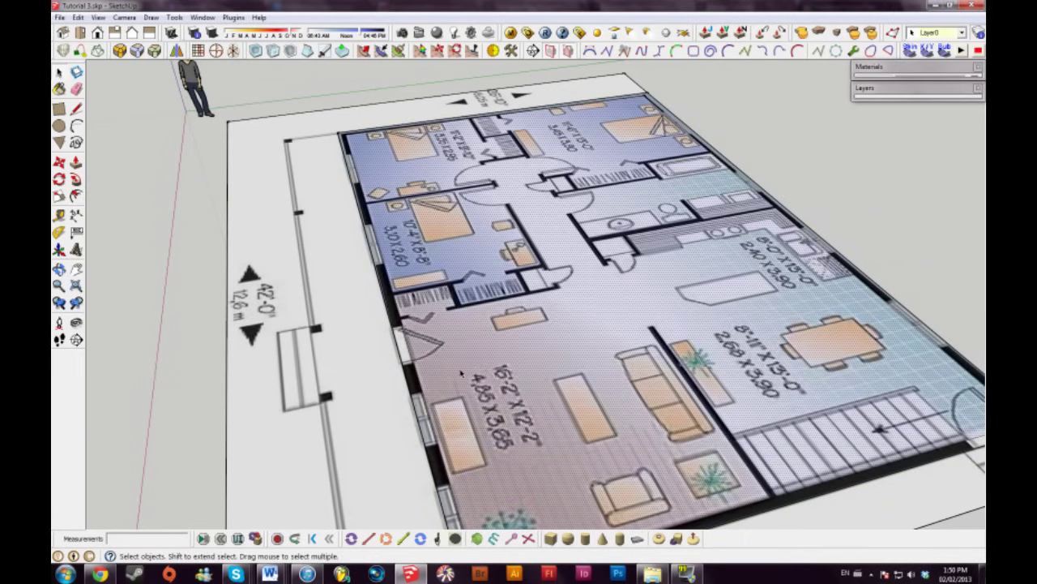
{"action": "key", "text": "Delete"}
Place a guide line along the interior wall between the living room and the dining area
{"action": "middle_click_drag", "start_coordinate": [425, 410], "coordinate": [493, 362]}
{"action": "scroll", "coordinate": [493, 362], "scroll_direction": "up", "scroll_amount": 3}
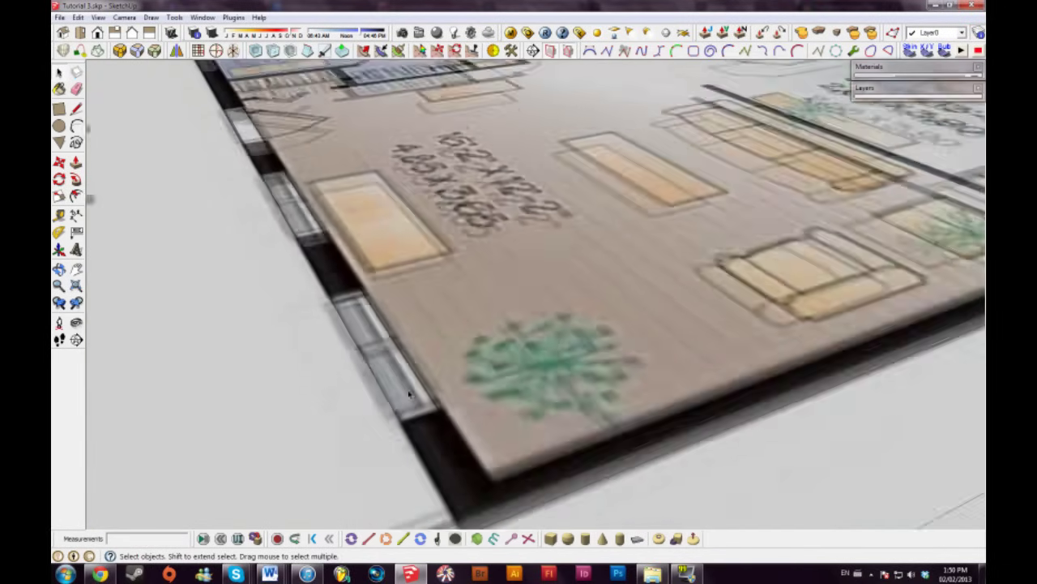
{"action": "scroll", "coordinate": [519, 365], "scroll_direction": "down", "scroll_amount": 2}
{"action": "scroll", "coordinate": [633, 323], "scroll_direction": "up", "scroll_amount": 4}
{"action": "scroll", "coordinate": [686, 296], "scroll_direction": "up", "scroll_amount": 3}
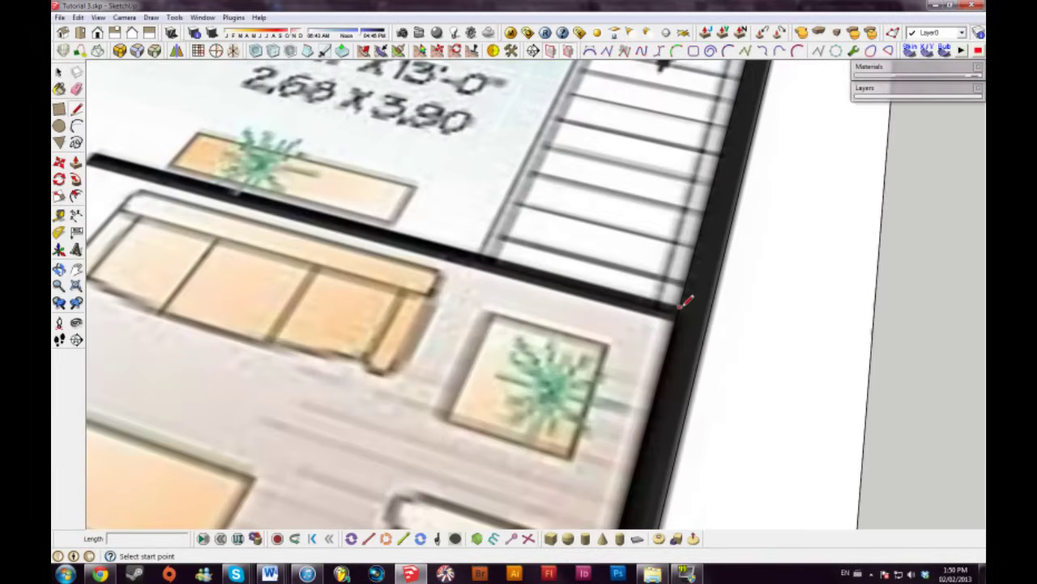
{"action": "middle_click_drag", "start_coordinate": [685, 296], "coordinate": [639, 274]}
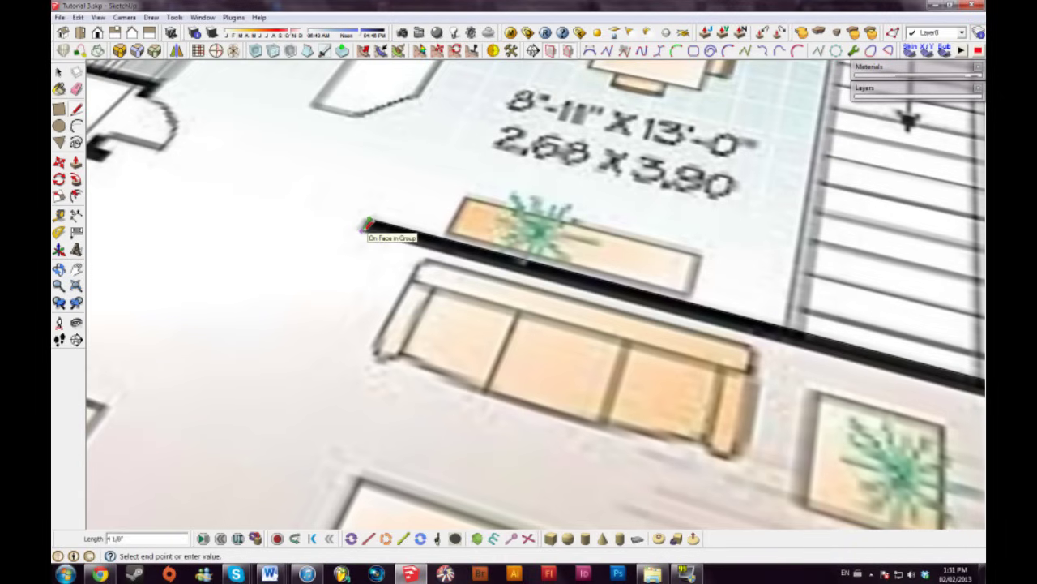
{"action": "key", "text": "t"}
{"action": "left_click", "coordinate": [396, 233]}
{"action": "left_click", "coordinate": [402, 237]}
Draw the interior wall's end and its long edge along the guide, from the free end to the outer wall
{"action": "key", "text": "space"}
{"action": "key", "text": "l"}
{"action": "left_click", "coordinate": [368, 221]}
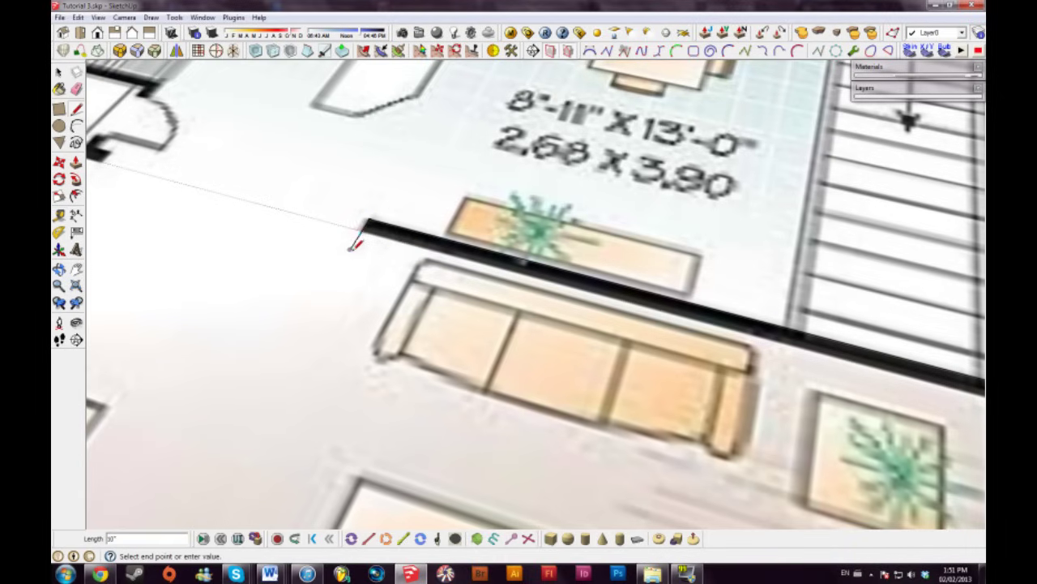
{"action": "scroll", "coordinate": [267, 276], "scroll_direction": "down", "scroll_amount": 3}
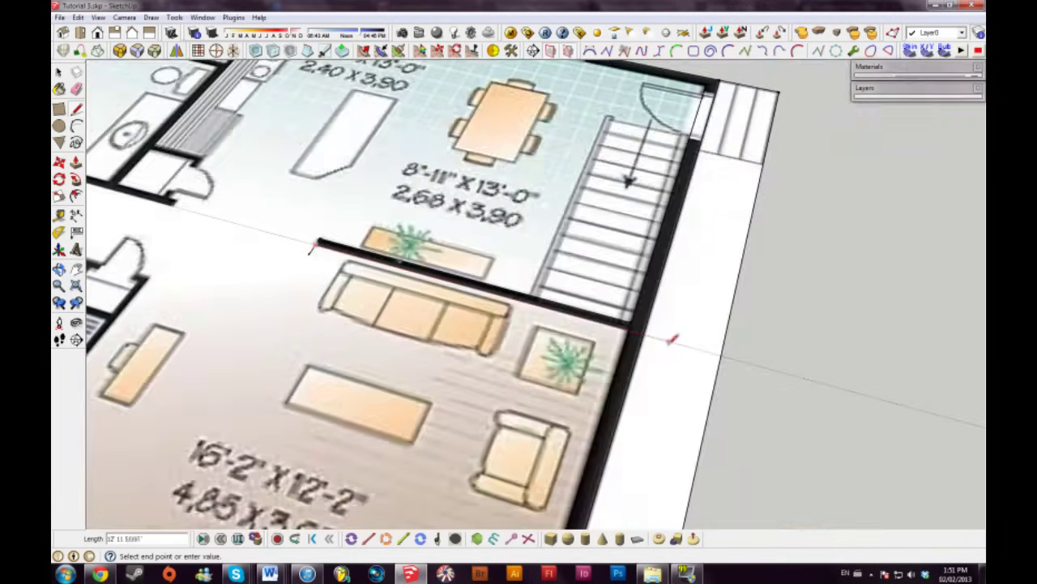
{"action": "left_click", "coordinate": [649, 336]}
{"action": "key", "text": "e"}
Examine the layout of the closets, doorways and interior walls around the bedrooms, bathroom, kitchen and hallway
{"action": "scroll", "coordinate": [655, 340], "scroll_direction": "down", "scroll_amount": 5}
{"action": "scroll", "coordinate": [551, 275], "scroll_direction": "up", "scroll_amount": 5}
{"action": "middle_click_drag", "start_coordinate": [551, 252], "coordinate": [551, 307]}
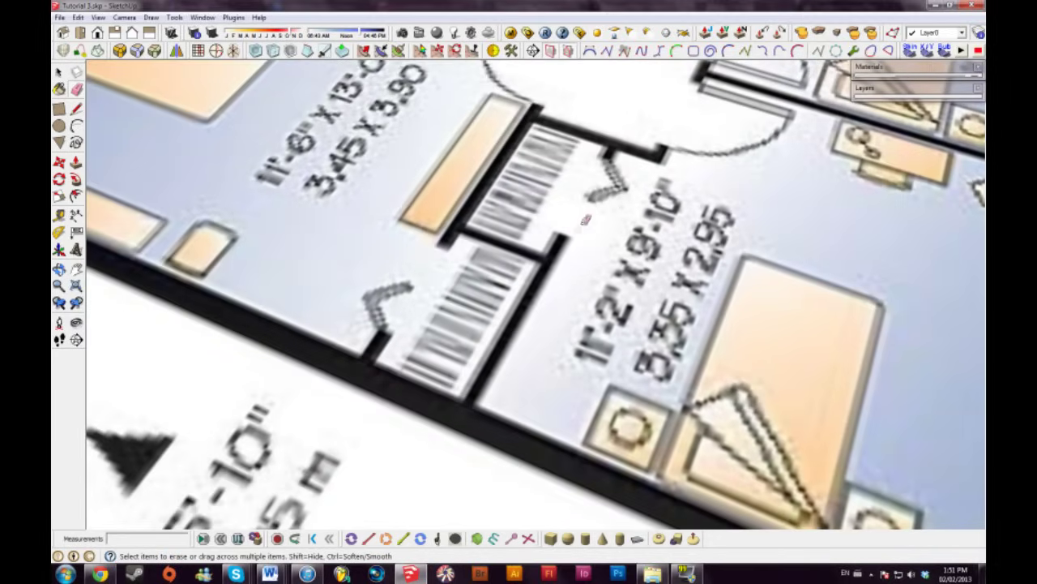
{"action": "key", "text": "space"}
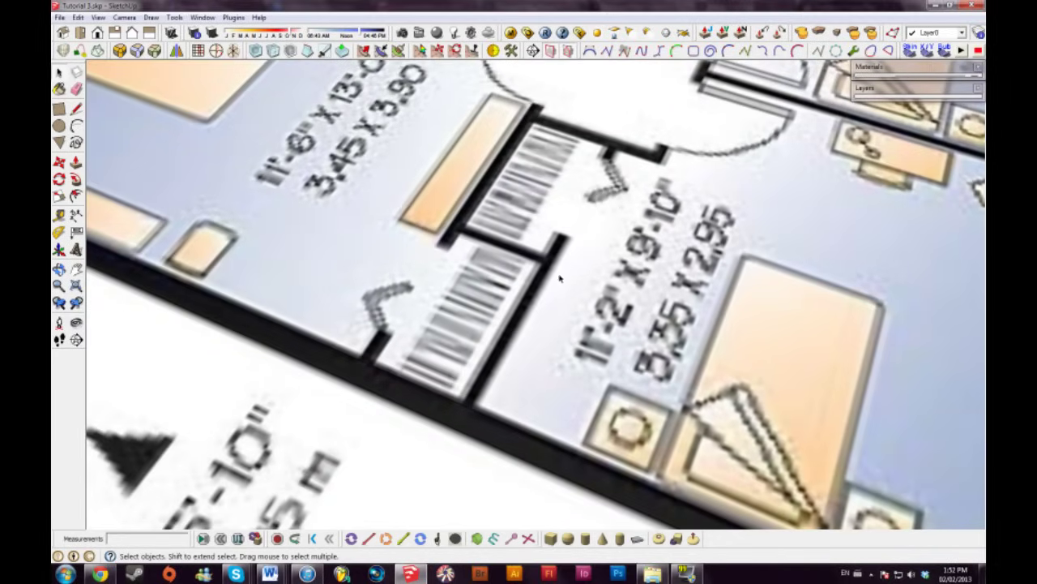
{"action": "middle_click_drag", "start_coordinate": [660, 175], "coordinate": [608, 337], "text": "shift"}
{"action": "middle_click_drag", "start_coordinate": [712, 221], "coordinate": [660, 377], "text": "shift"}
{"action": "middle_click_drag", "start_coordinate": [780, 197], "coordinate": [762, 278], "text": "shift"}
{"action": "scroll", "coordinate": [760, 271], "scroll_direction": "up", "scroll_amount": 2}
{"action": "key", "text": "l"}
{"action": "middle_click_drag", "start_coordinate": [732, 167], "coordinate": [655, 235]}
{"action": "key", "text": "space"}
{"action": "scroll", "coordinate": [653, 234], "scroll_direction": "down", "scroll_amount": 4}
{"action": "middle_click_drag", "start_coordinate": [705, 169], "coordinate": [576, 253]}
{"action": "middle_click_drag", "start_coordinate": [628, 214], "coordinate": [558, 245], "text": "shift"}
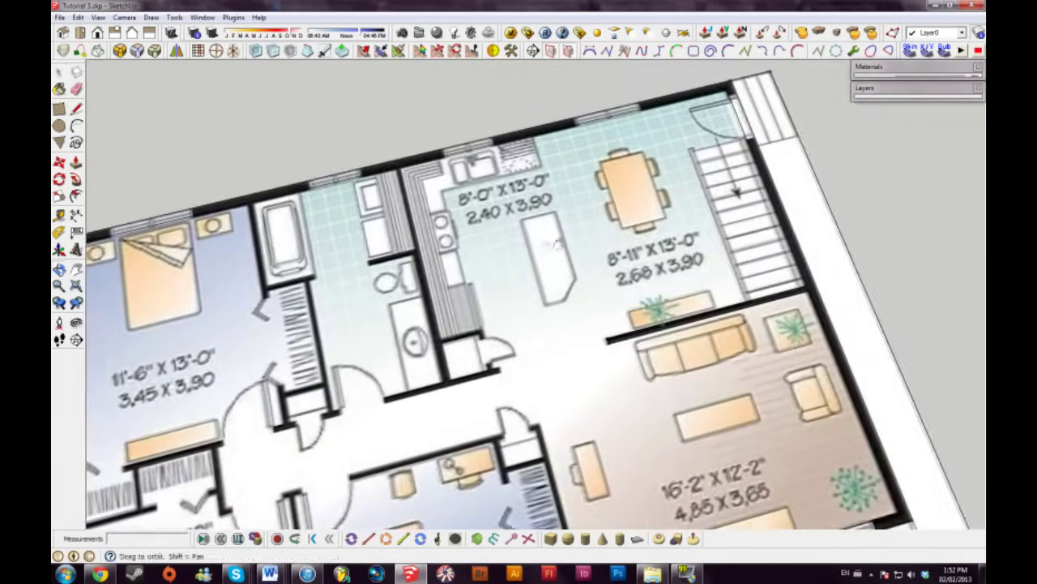
{"action": "scroll", "coordinate": [668, 223], "scroll_direction": "up", "scroll_amount": 2}
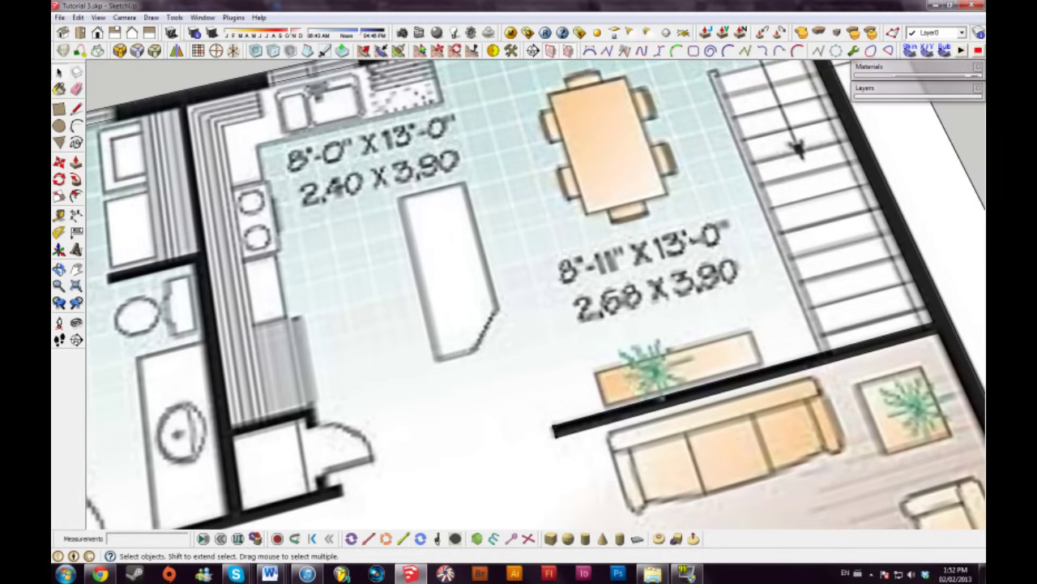
{"action": "scroll", "coordinate": [372, 163], "scroll_direction": "down", "scroll_amount": 2}
{"action": "middle_click_drag", "start_coordinate": [463, 338], "coordinate": [604, 288]}
{"action": "mouse_move", "coordinate": [515, 353]}
{"action": "middle_mouse_down", "text": "shift"}
{"action": "mouse_move", "coordinate": [579, 261]}
{"action": "mouse_move", "coordinate": [690, 179]}
{"action": "mouse_move", "coordinate": [688, 155]}
{"action": "middle_mouse_up", "text": "shift"}
{"action": "scroll", "coordinate": [579, 260], "scroll_direction": "down", "scroll_amount": 2}
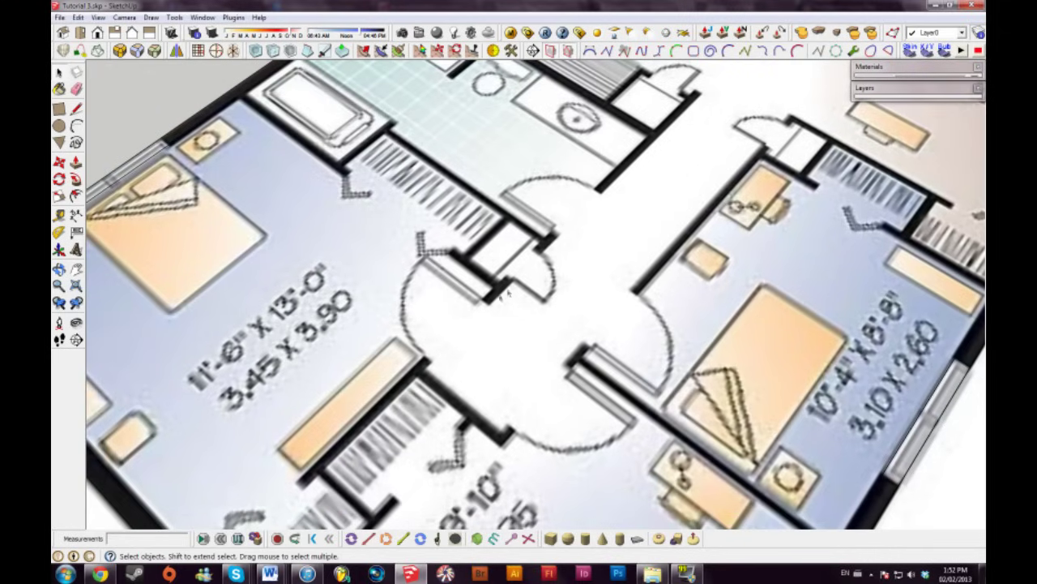
{"action": "middle_click_drag", "start_coordinate": [585, 243], "coordinate": [587, 309], "text": "shift"}
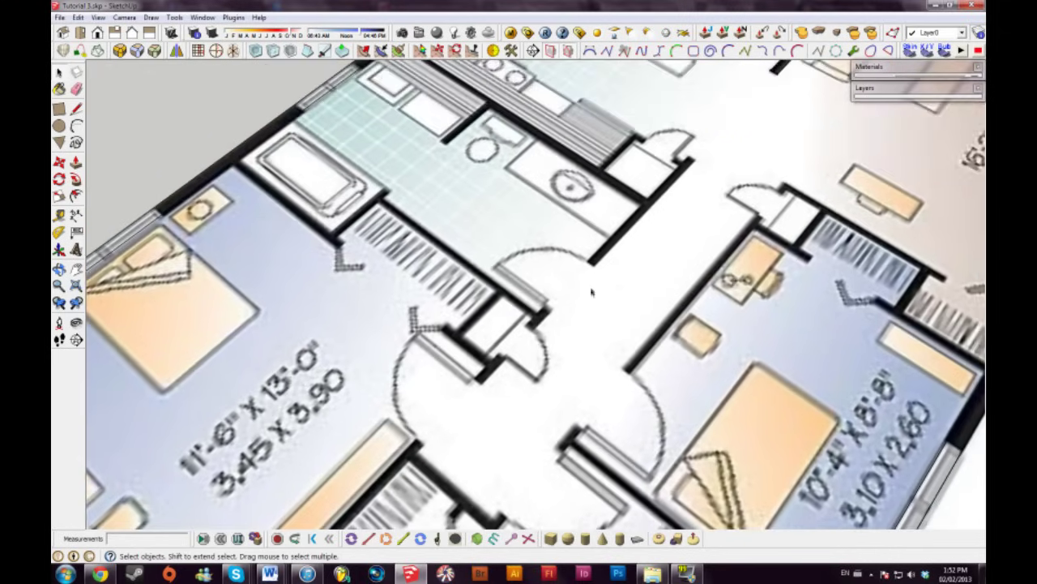
{"action": "middle_click_drag", "start_coordinate": [535, 330], "coordinate": [582, 271], "text": "shift"}
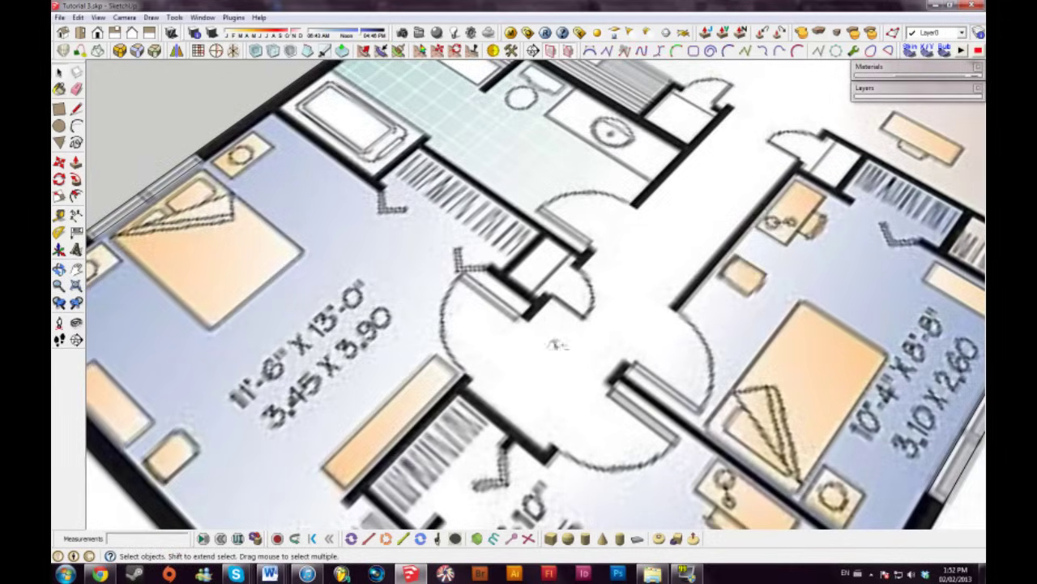
Draw a line extending one edge of the living room wall along the hallway to the end of the bedroom closet wall
{"action": "middle_click_drag", "start_coordinate": [558, 342], "coordinate": [604, 258], "text": "shift"}
{"action": "middle_click_drag", "start_coordinate": [431, 388], "coordinate": [351, 448], "text": "shift"}
{"action": "middle_click_drag", "start_coordinate": [652, 174], "coordinate": [484, 441], "text": "shift"}
{"action": "scroll", "coordinate": [656, 272], "scroll_direction": "up", "scroll_amount": 2}
{"action": "key", "text": "l"}
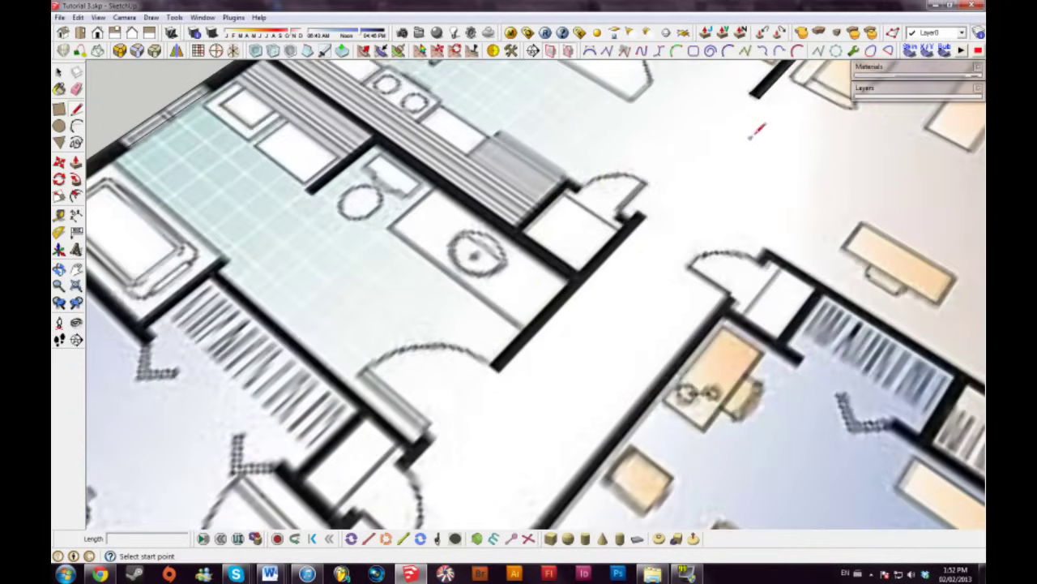
{"action": "left_click", "coordinate": [758, 96]}
{"action": "middle_click_drag", "start_coordinate": [478, 397], "coordinate": [584, 251]}
{"action": "middle_click_drag", "start_coordinate": [758, 91], "coordinate": [677, 198], "text": "shift"}
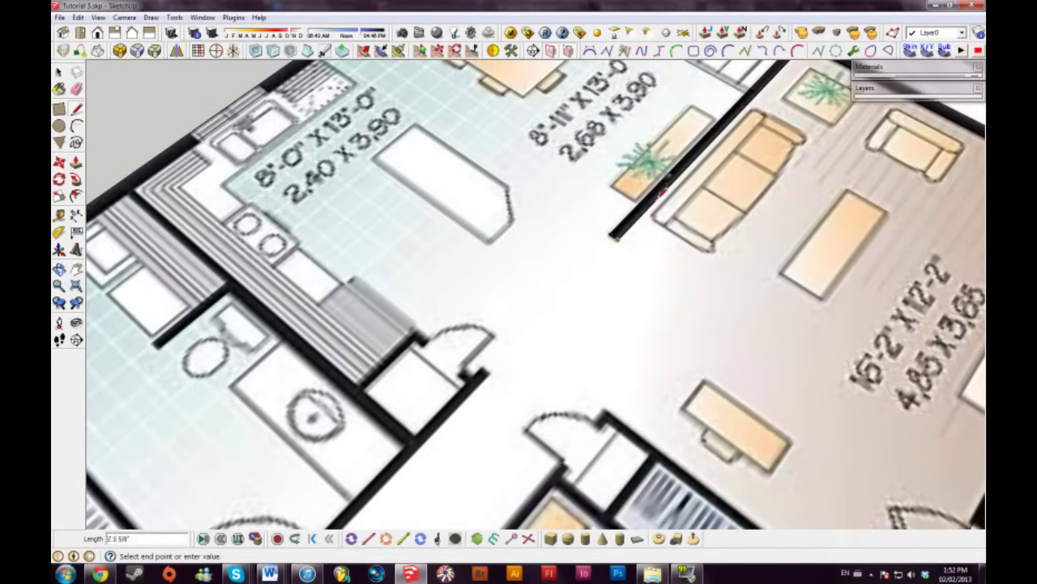
{"action": "middle_click_drag", "start_coordinate": [412, 446], "coordinate": [729, 139], "text": "shift"}
{"action": "middle_click_drag", "start_coordinate": [417, 515], "coordinate": [632, 255], "text": "shift"}
{"action": "scroll", "coordinate": [508, 348], "scroll_direction": "down", "scroll_amount": 3}
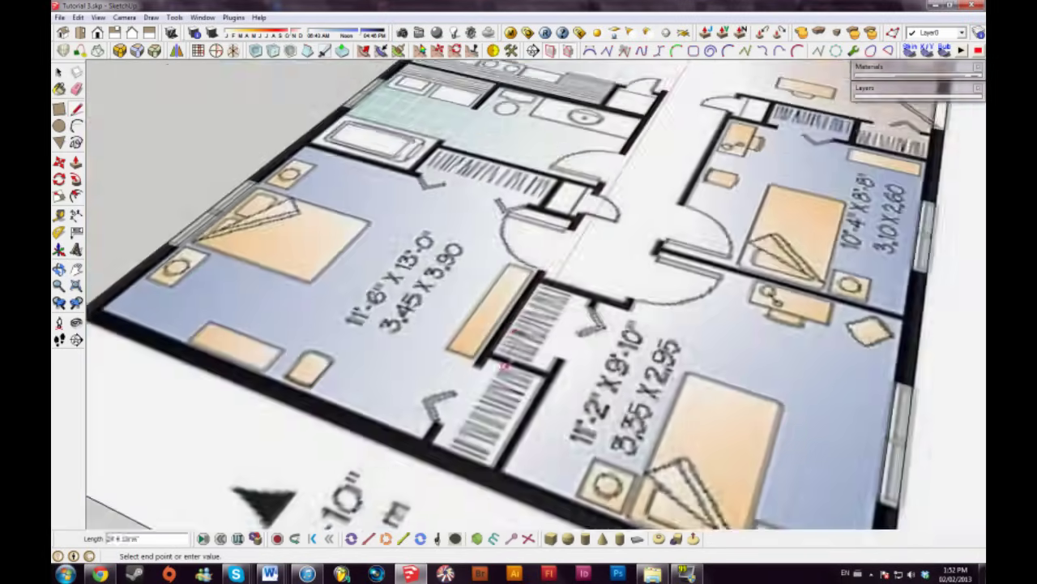
{"action": "middle_click_drag", "start_coordinate": [504, 350], "coordinate": [569, 253], "text": "shift"}
{"action": "left_click", "coordinate": [493, 350]}
{"action": "key", "text": "e"}
{"action": "key", "text": "space"}
Draw the parallel second edge of the hallway wall from the living room wall's free end to the bedroom closet wall's end
{"action": "middle_click_drag", "start_coordinate": [778, 73], "coordinate": [687, 257], "text": "shift"}
{"action": "scroll", "coordinate": [687, 257], "scroll_direction": "up", "scroll_amount": 3}
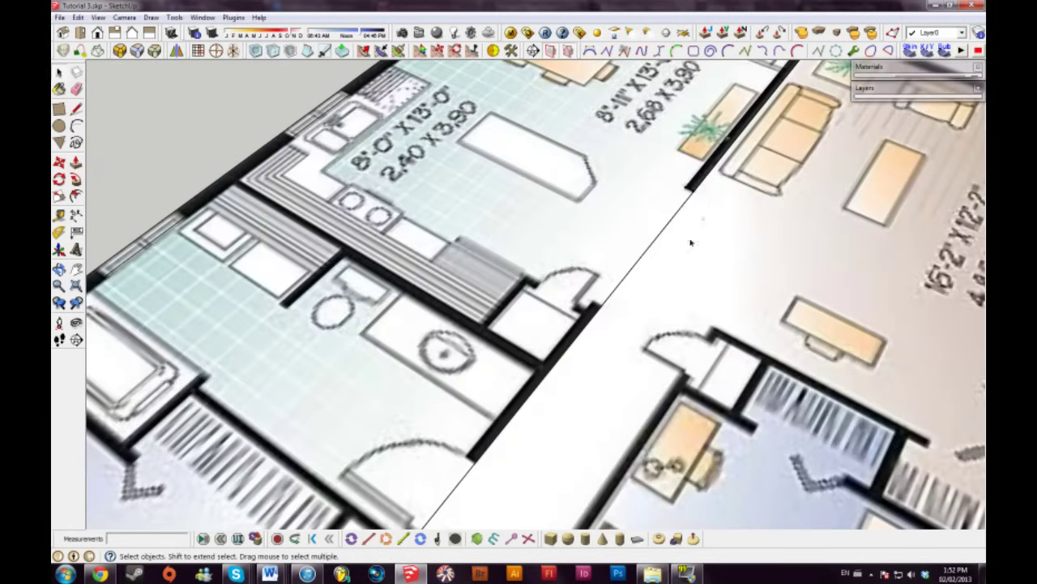
{"action": "key", "text": "l"}
{"action": "left_click", "coordinate": [691, 192]}
{"action": "middle_click_drag", "start_coordinate": [420, 517], "coordinate": [688, 197], "text": "shift"}
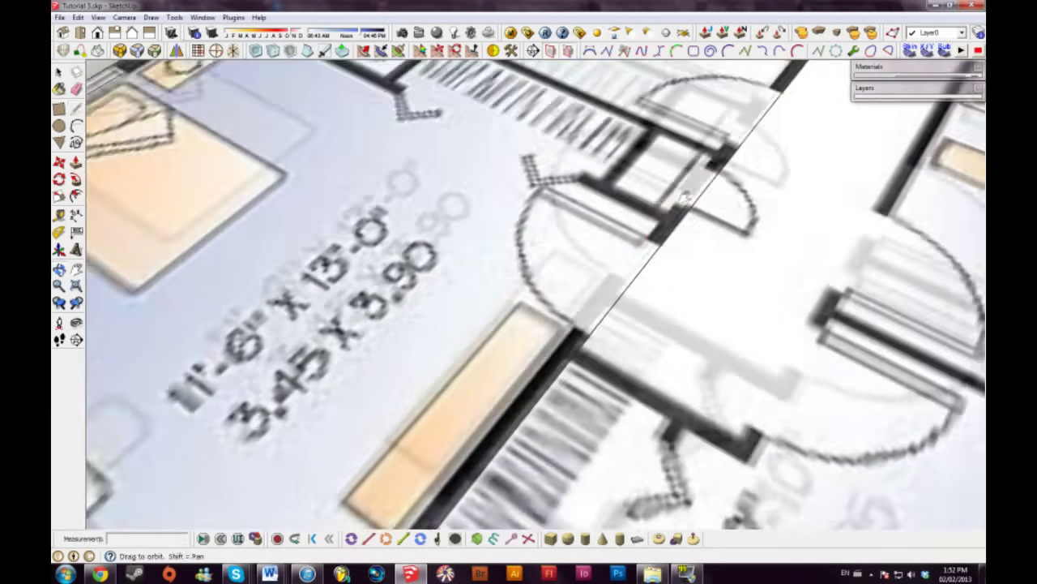
{"action": "scroll", "coordinate": [688, 197], "scroll_direction": "down", "scroll_amount": 3}
{"action": "scroll", "coordinate": [556, 333], "scroll_direction": "down", "scroll_amount": 3}
{"action": "key", "text": "space"}
{"action": "scroll", "coordinate": [512, 346], "scroll_direction": "up", "scroll_amount": 5}
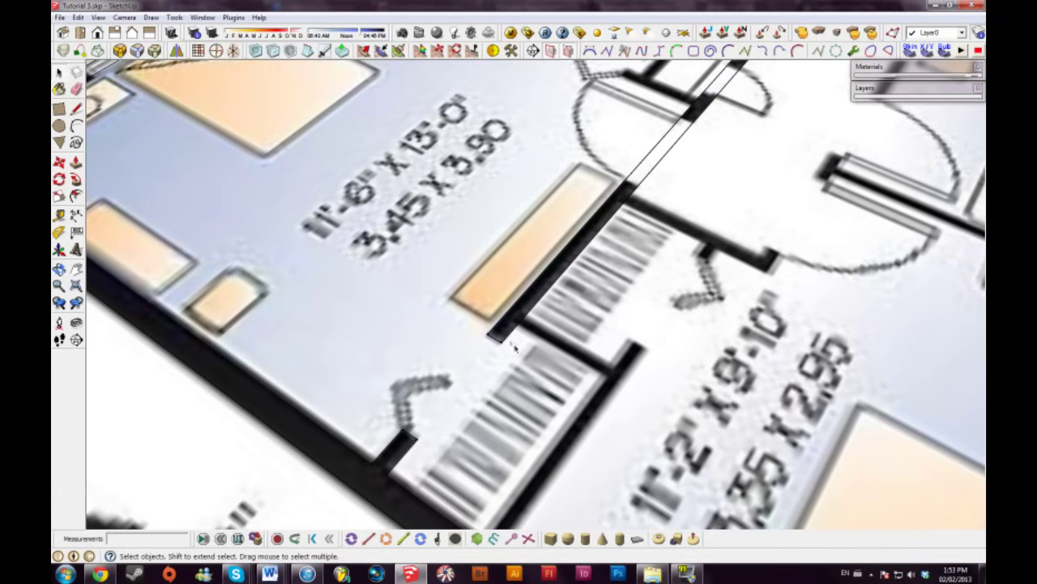
Draw short lines across the hallway wall at the edges of the 11'-6" x 13'-0" bedroom's doorway
{"action": "scroll", "coordinate": [465, 369], "scroll_direction": "down", "scroll_amount": 3}
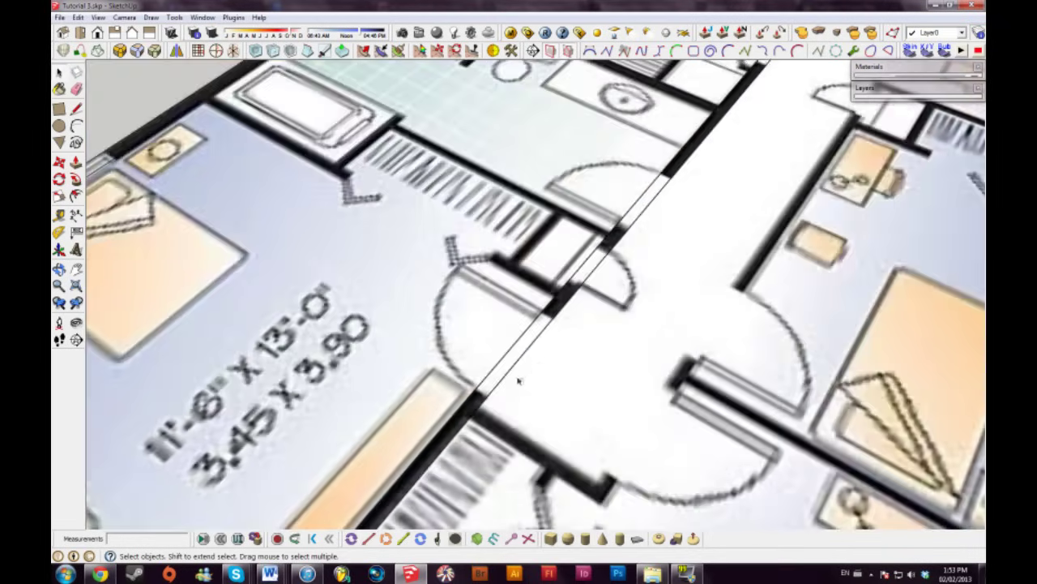
{"action": "scroll", "coordinate": [470, 381], "scroll_direction": "up", "scroll_amount": 5}
{"action": "key", "text": "l"}
{"action": "left_click", "coordinate": [458, 394]}
{"action": "left_click", "coordinate": [500, 419]}
{"action": "key", "text": "space"}
{"action": "key", "text": "l"}
{"action": "left_click", "coordinate": [556, 281]}
{"action": "scroll", "coordinate": [600, 290], "scroll_direction": "down", "scroll_amount": 3}
Complete the inner outline of the small closet beside the kitchen counter and delete the enclosed face
{"action": "scroll", "coordinate": [486, 343], "scroll_direction": "up", "scroll_amount": 5}
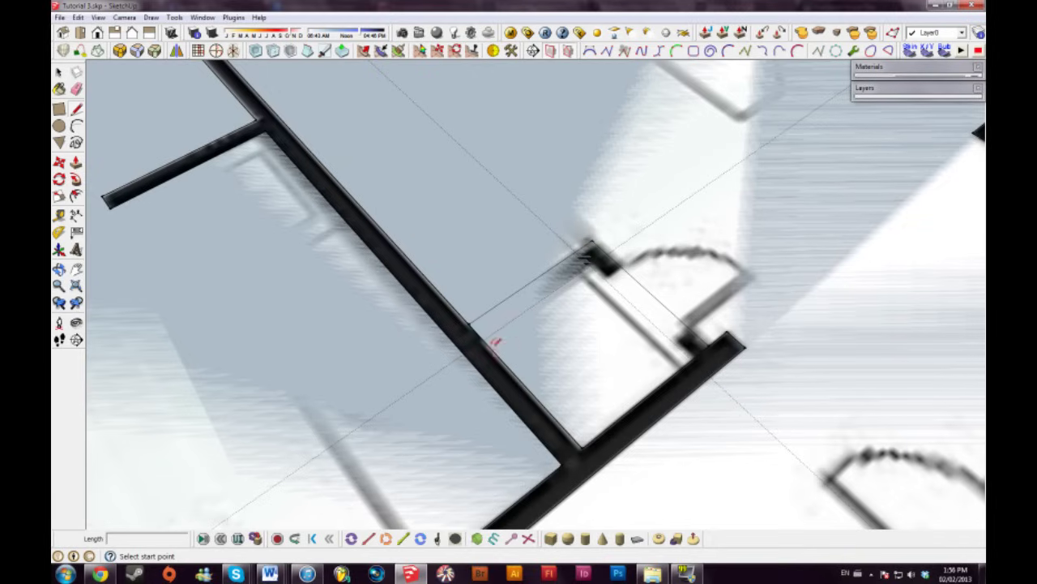
{"action": "left_click", "coordinate": [596, 259]}
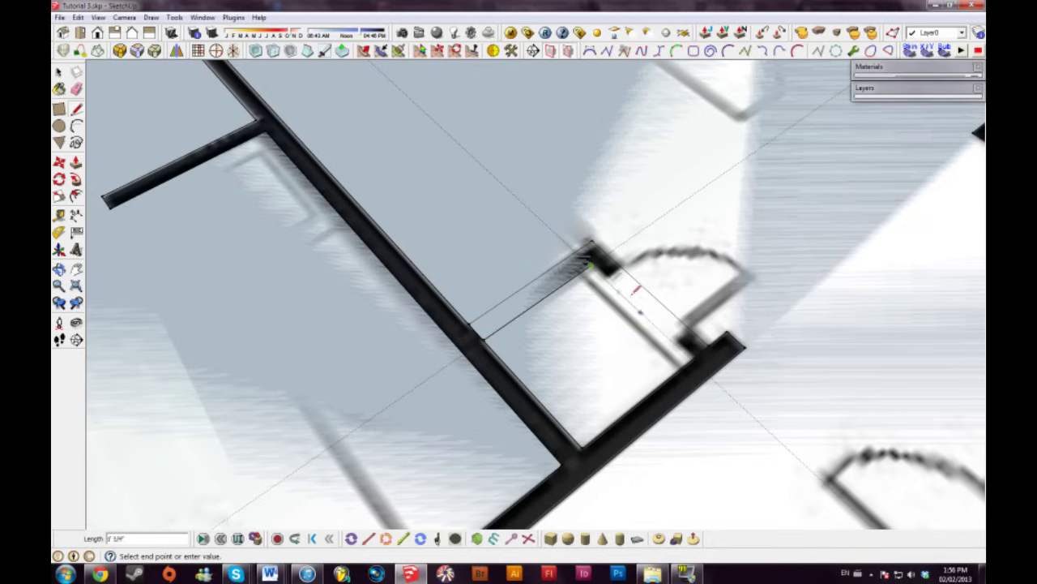
{"action": "key", "text": "space"}
{"action": "left_click", "coordinate": [591, 337]}
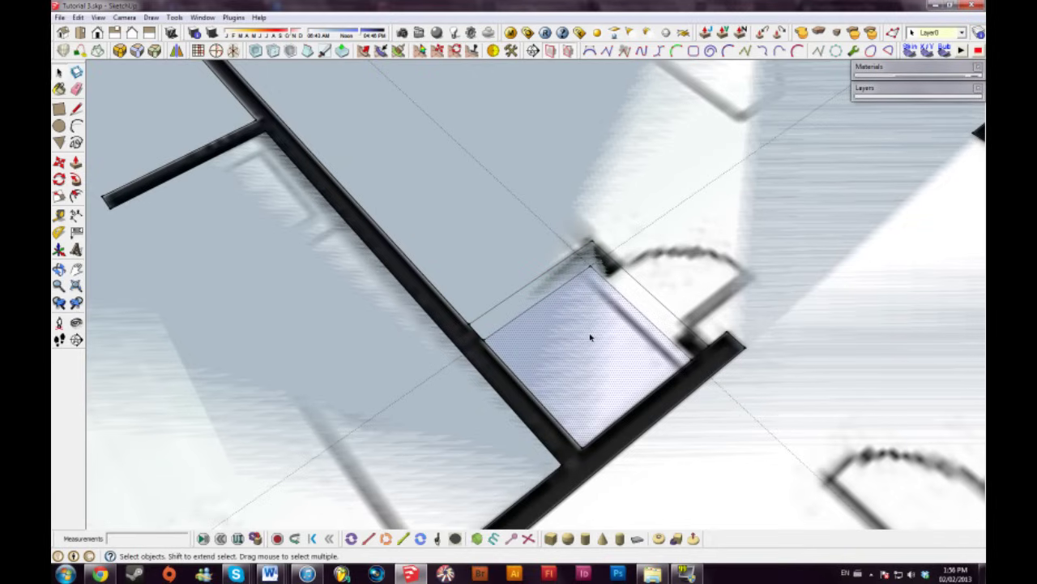
{"action": "key", "text": "Delete"}
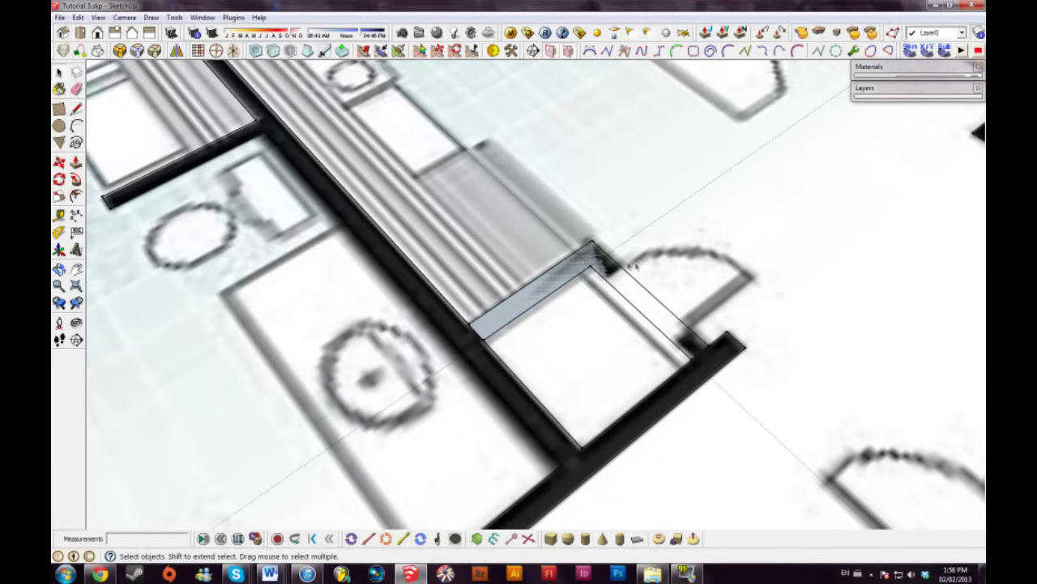
Erase the guide lines and the two wall edges crossing the small kitchen closet's door opening
{"action": "key", "text": "e"}
{"action": "key", "text": "space"}
{"action": "key", "text": "l"}
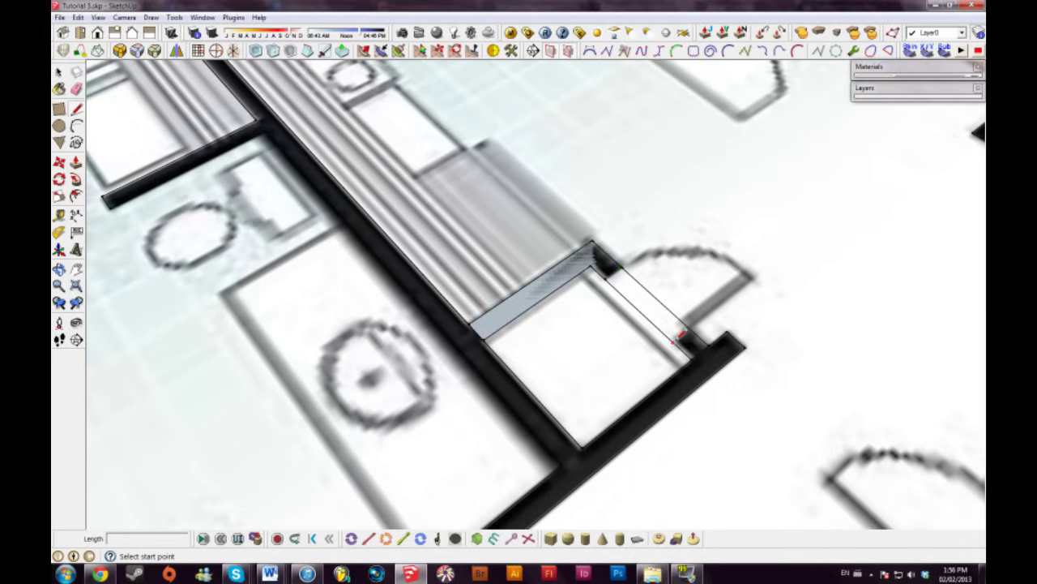
{"action": "key", "text": "e"}
{"action": "left_click_drag", "start_coordinate": [639, 321], "coordinate": [672, 285]}
{"action": "key", "text": "space"}
Draw the second edge of the entrance closet wall through to the outer wall and erase the part that overshoots
{"action": "mouse_move", "coordinate": [585, 314]}
{"action": "middle_mouse_down"}
{"action": "mouse_move", "coordinate": [612, 355]}
{"action": "mouse_move", "coordinate": [502, 327]}
{"action": "middle_mouse_up"}
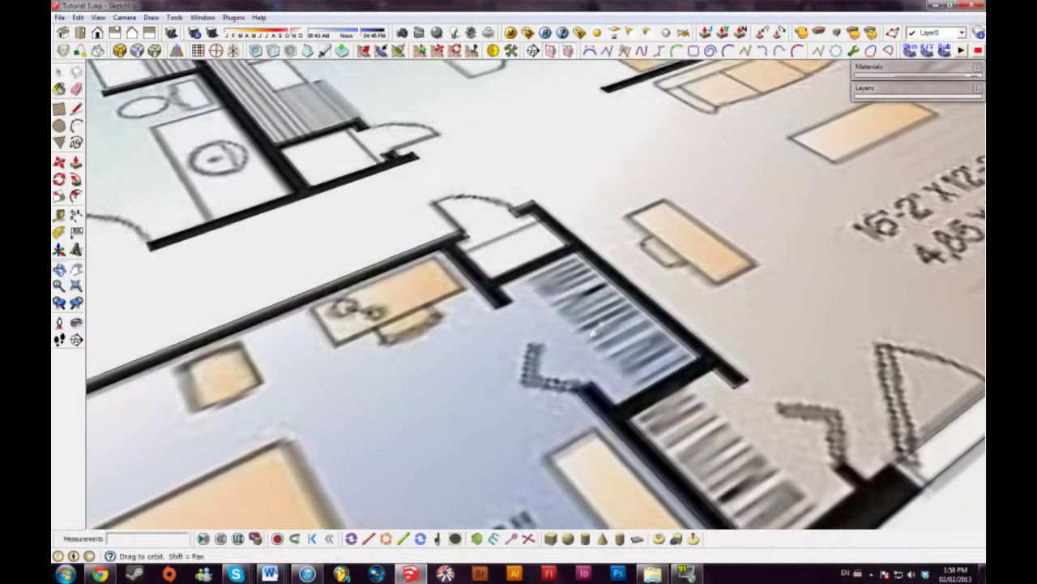
{"action": "scroll", "coordinate": [599, 329], "scroll_direction": "down", "scroll_amount": 3}
{"action": "scroll", "coordinate": [514, 392], "scroll_direction": "up", "scroll_amount": 2}
{"action": "key", "text": "l"}
{"action": "left_click", "coordinate": [440, 317]}
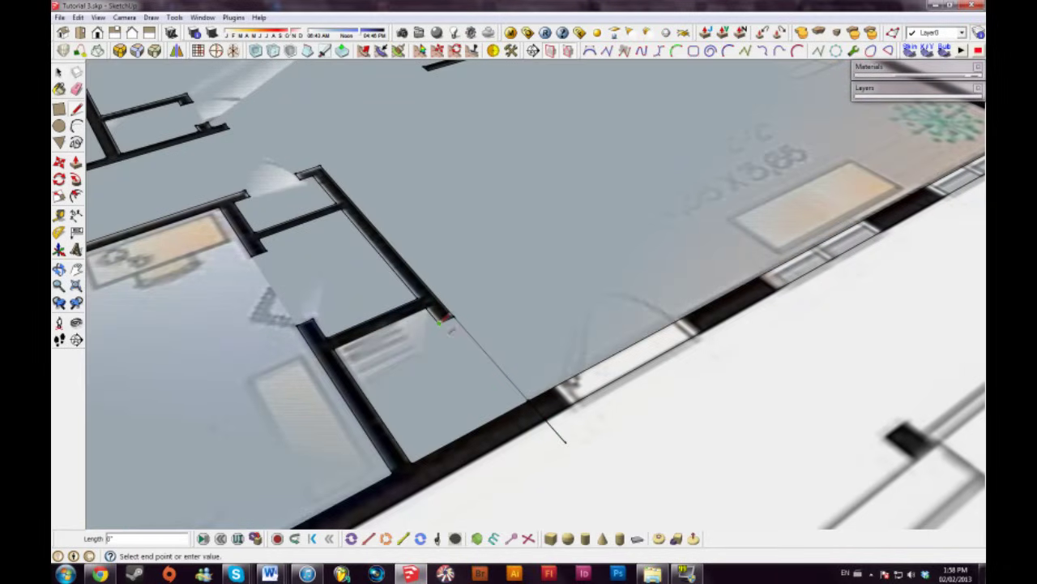
{"action": "left_click", "coordinate": [557, 440]}
{"action": "key", "text": "e"}
{"action": "left_click_drag", "start_coordinate": [527, 401], "coordinate": [498, 363]}
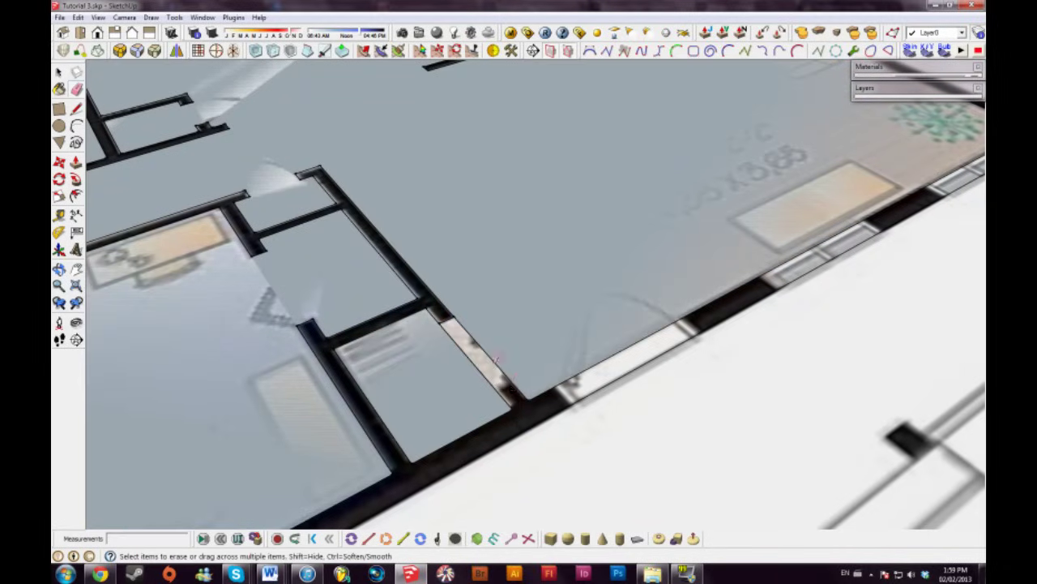
Erase both edges across the entrance closet's opening and delete the leftover face covering the floor plan
{"action": "key", "text": "space"}
{"action": "key", "text": "l"}
{"action": "key", "text": "e"}
{"action": "left_click_drag", "start_coordinate": [468, 361], "coordinate": [508, 349]}
{"action": "key", "text": "space"}
{"action": "left_click", "coordinate": [496, 358]}
Examine the traced interior walls against the floor plan, from the living room and kitchen to the bedrooms
{"action": "scroll", "coordinate": [496, 358], "scroll_direction": "down", "scroll_amount": 6}
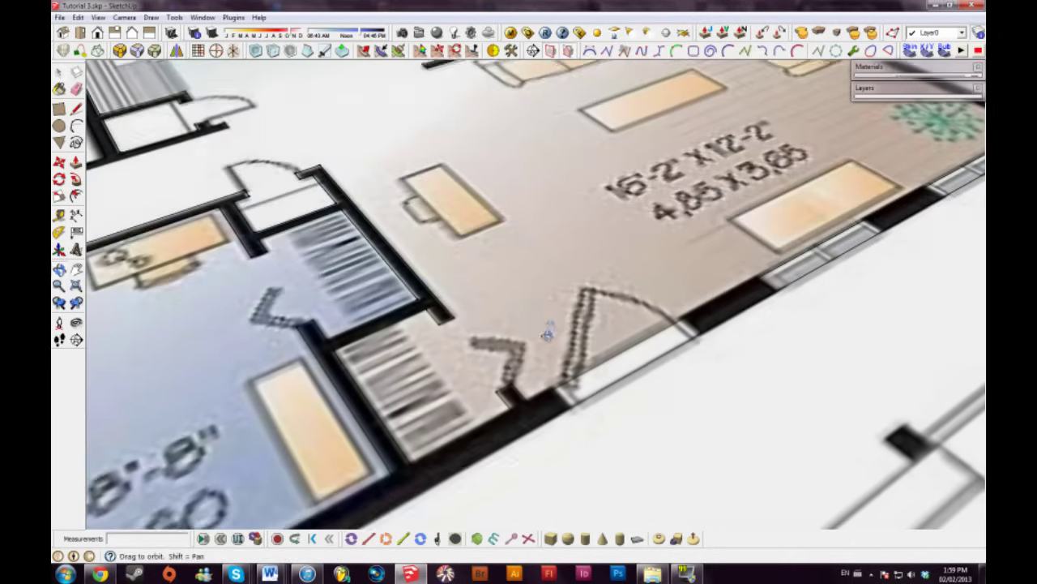
{"action": "scroll", "coordinate": [554, 357], "scroll_direction": "down", "scroll_amount": 5}
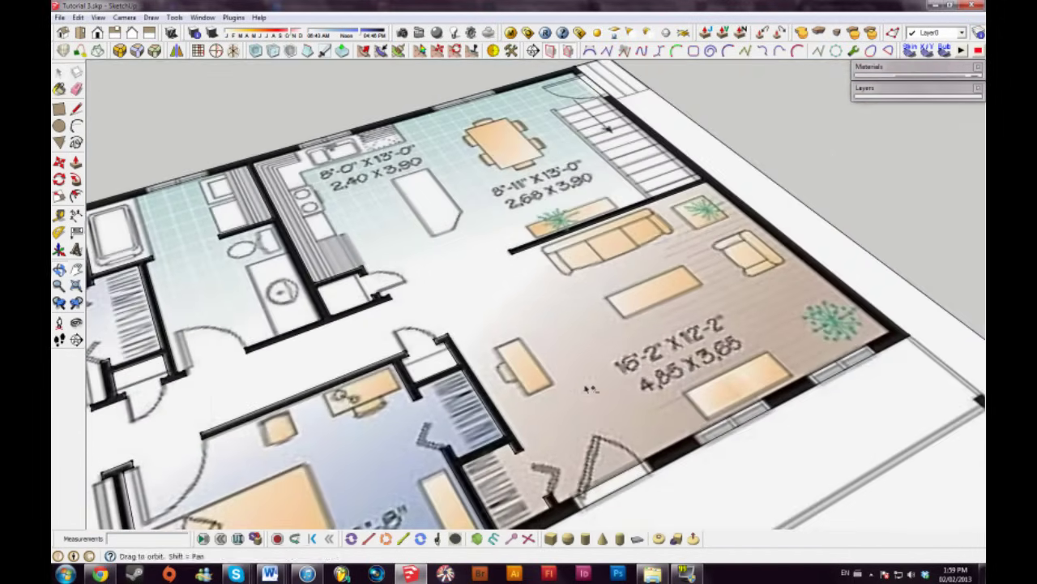
{"action": "middle_click_drag", "start_coordinate": [590, 390], "coordinate": [613, 370]}
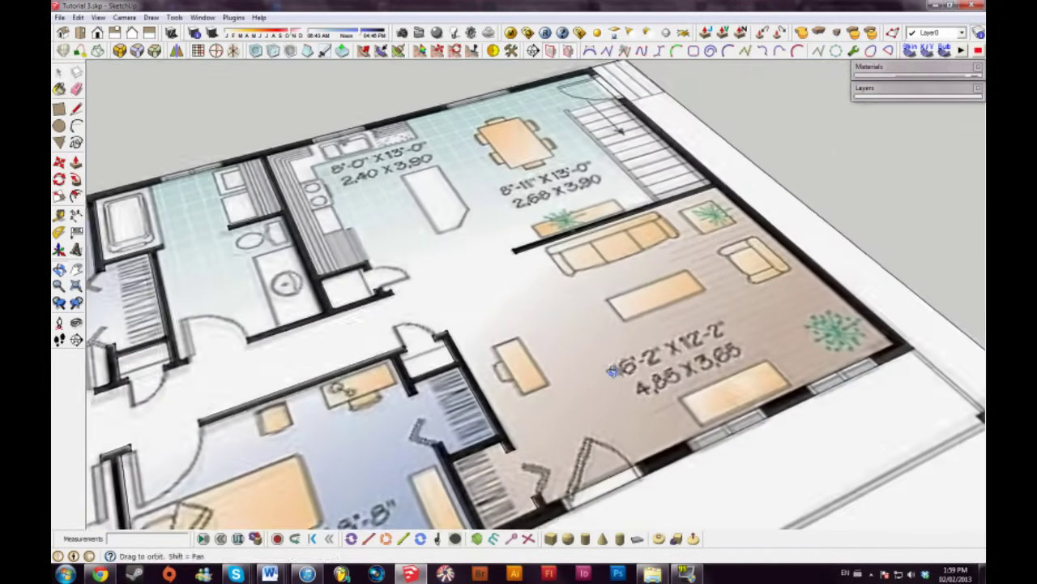
{"action": "mouse_move", "coordinate": [689, 332]}
{"action": "middle_mouse_down"}
{"action": "mouse_move", "coordinate": [606, 303]}
{"action": "mouse_move", "coordinate": [688, 407]}
{"action": "middle_mouse_up"}
{"action": "middle_click_drag", "start_coordinate": [574, 347], "coordinate": [659, 338], "text": "shift"}
{"action": "middle_click_drag", "start_coordinate": [482, 340], "coordinate": [749, 373]}
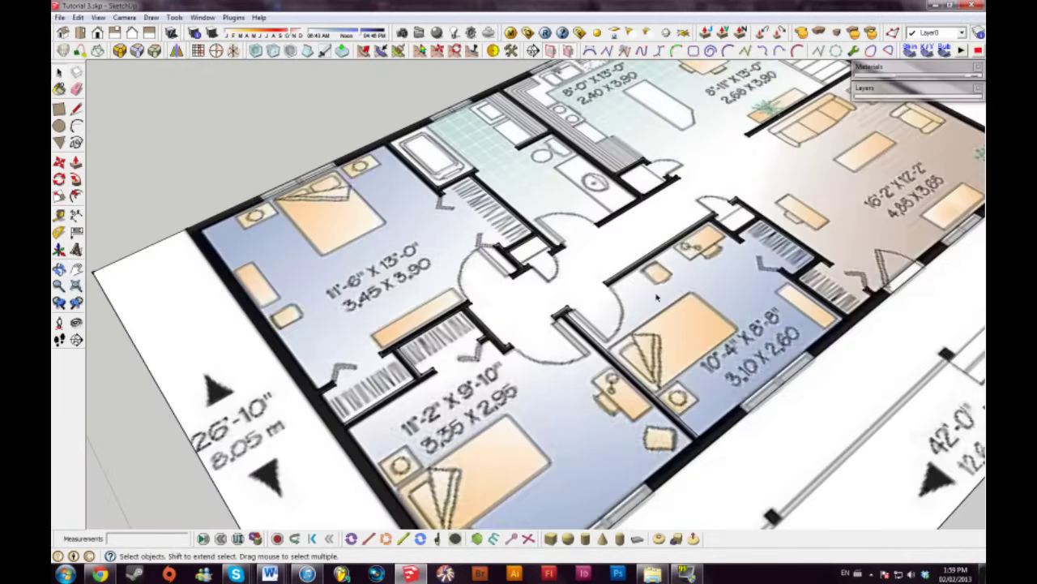
{"action": "middle_click_drag", "start_coordinate": [657, 298], "coordinate": [521, 365], "text": "shift"}
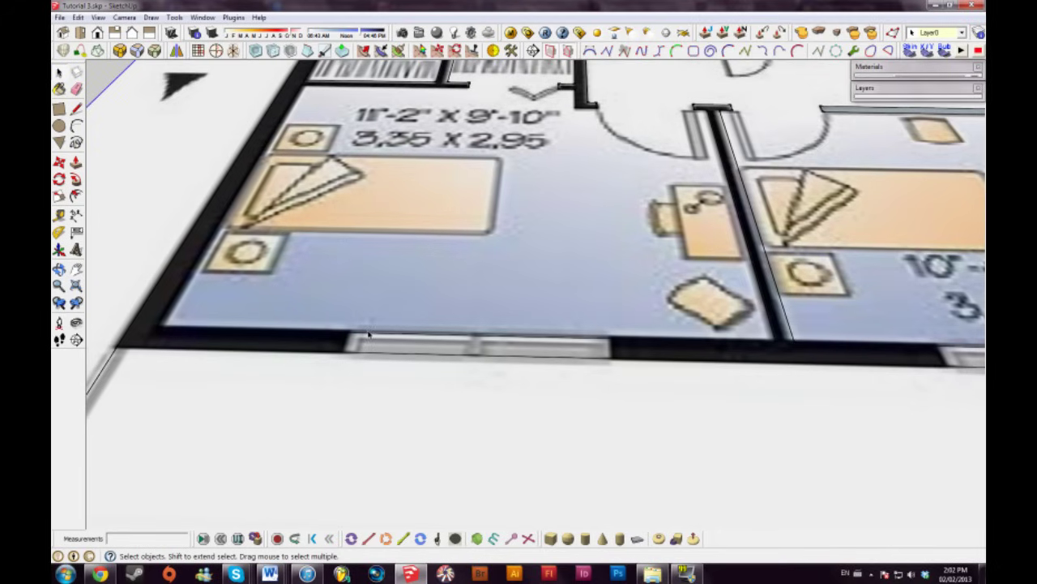
Mark the 11'-2" x 9'-10" bedroom's window with a line across the outer wall and a guide about 4' 8 3/4" away
{"action": "middle_click_drag", "start_coordinate": [368, 334], "coordinate": [284, 356]}
{"action": "middle_click_drag", "start_coordinate": [284, 357], "coordinate": [394, 377], "text": "shift"}
{"action": "scroll", "coordinate": [397, 376], "scroll_direction": "up", "scroll_amount": 1}
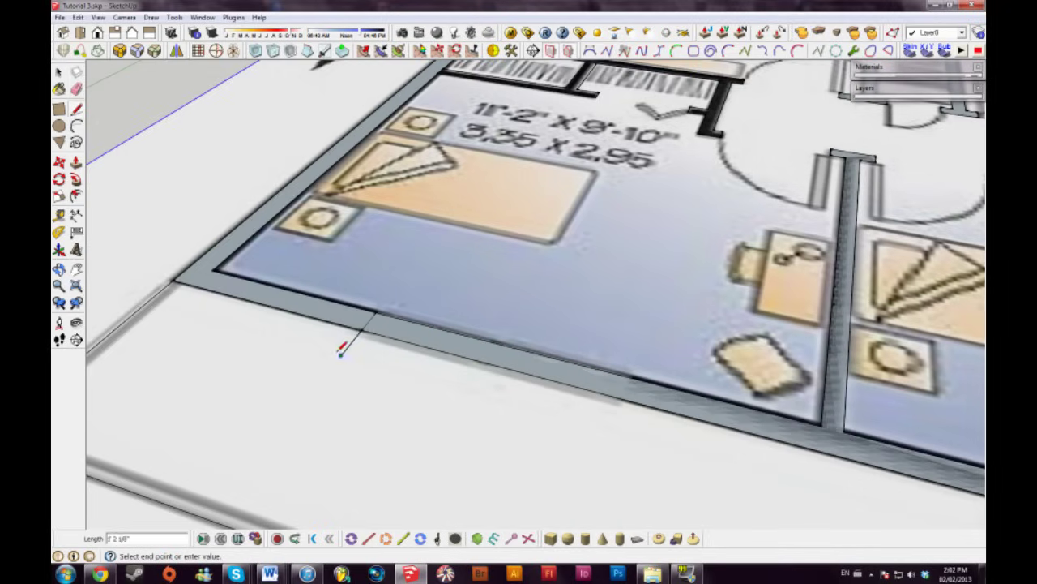
{"action": "scroll", "coordinate": [356, 341], "scroll_direction": "up", "scroll_amount": 3}
{"action": "key", "text": "t"}
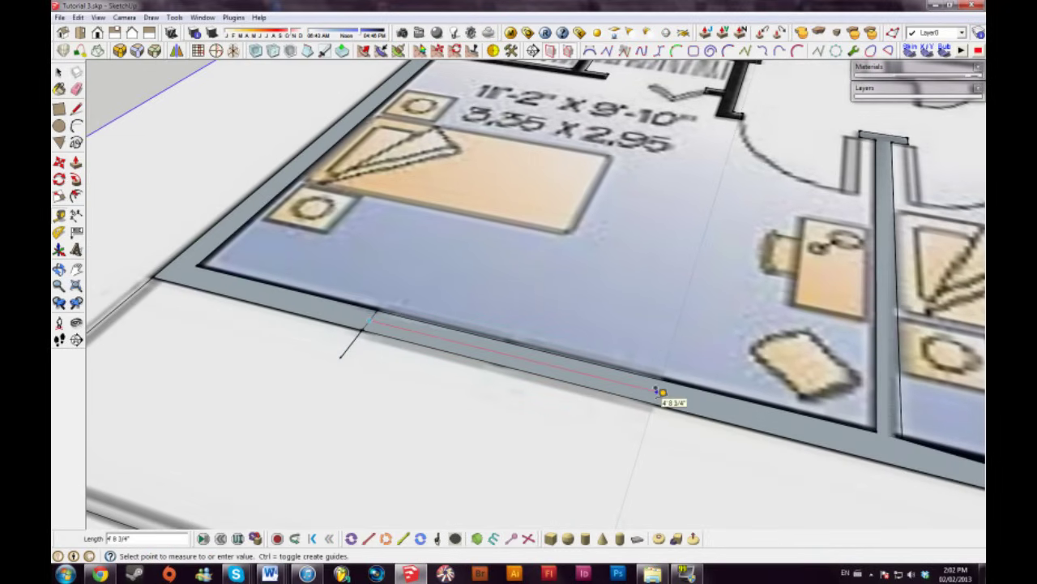
{"action": "key", "text": "space"}
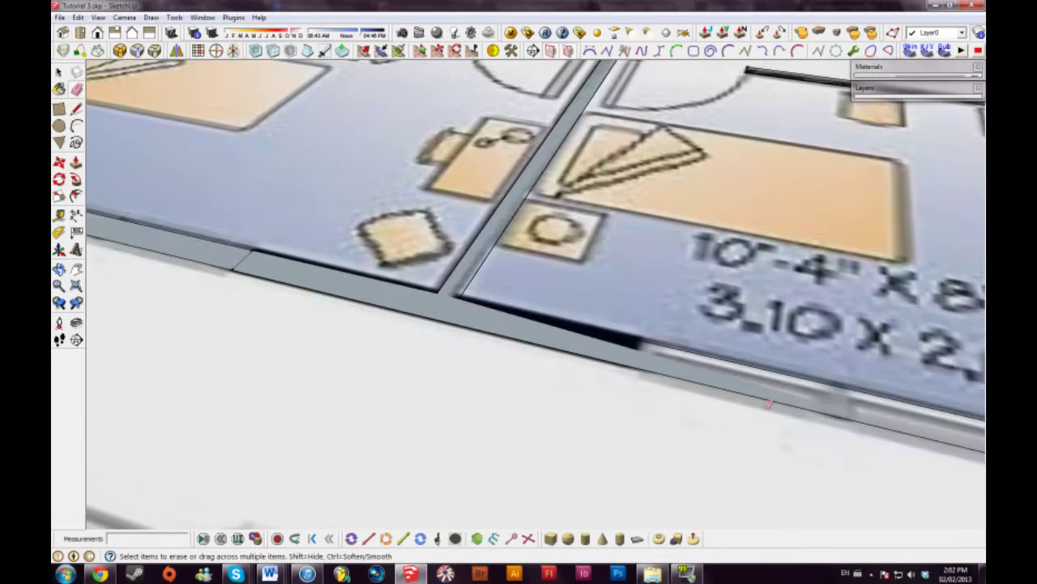
Mark both ends of the 10'-4" x 8'-8" bedroom's window with lines across the outer wall
{"action": "middle_click_drag", "start_coordinate": [762, 437], "coordinate": [525, 363]}
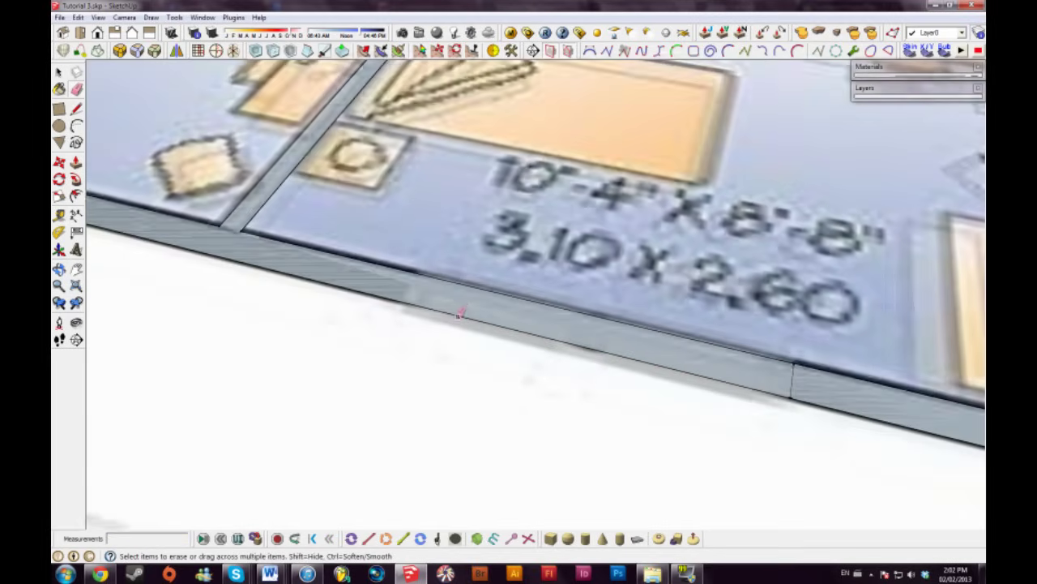
{"action": "scroll", "coordinate": [459, 308], "scroll_direction": "down", "scroll_amount": 1}
{"action": "key", "text": "space"}
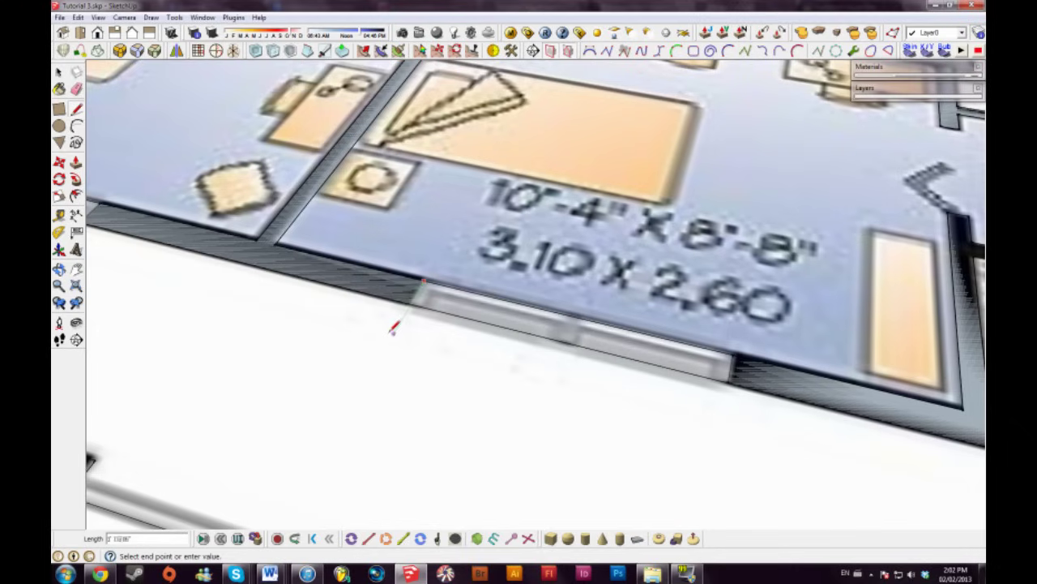
{"action": "left_click", "coordinate": [393, 331]}
{"action": "key", "text": "space"}
{"action": "left_click", "coordinate": [427, 287]}
{"action": "left_click", "coordinate": [740, 356]}
{"action": "key", "text": "space"}
{"action": "left_click", "coordinate": [736, 365]}
{"action": "key", "text": "space"}
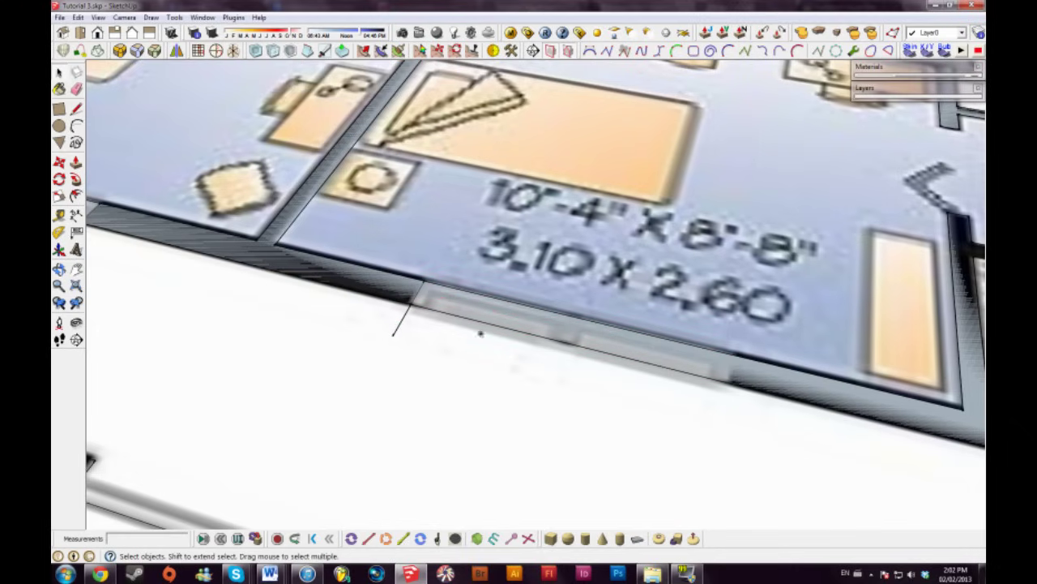
{"action": "left_click", "coordinate": [421, 289]}
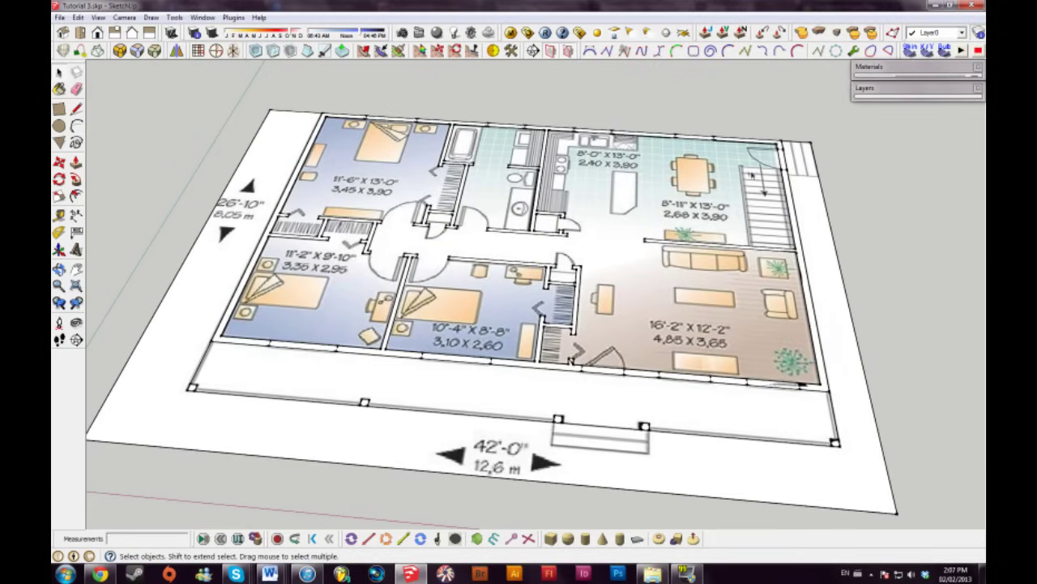
Remove the floor plan image from view, leaving only the traced walls and porch outline
{"action": "middle_click_drag", "start_coordinate": [598, 380], "coordinate": [496, 349]}
{"action": "right_click", "coordinate": [429, 396]}
{"action": "left_click", "coordinate": [459, 197]}
{"action": "right_click", "coordinate": [386, 154]}
{"action": "left_click", "coordinate": [412, 185]}
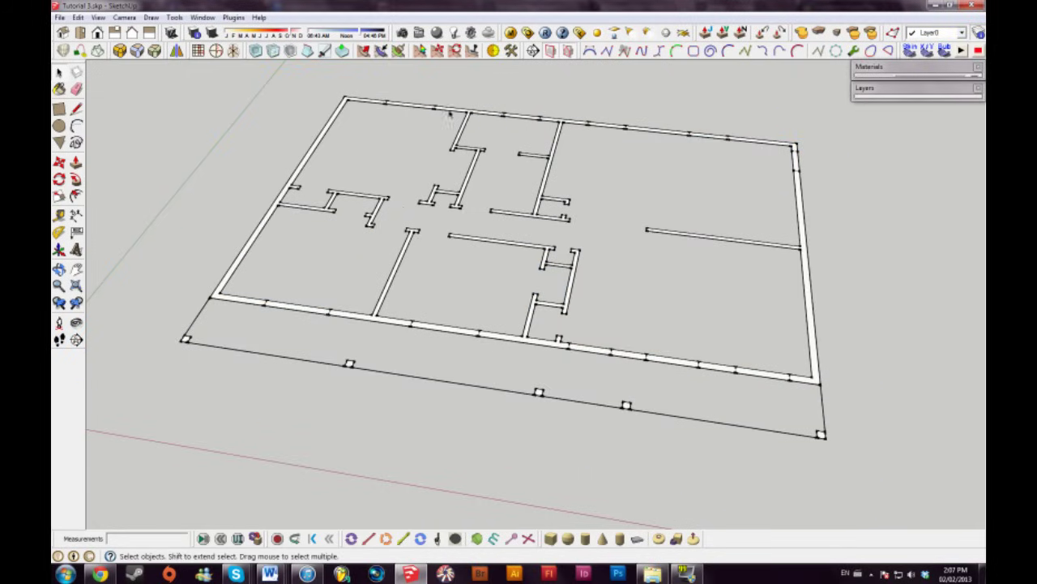
Draw an edge on the wall outline to fill the rooms and porch with floor faces, and erase any surplus line
{"action": "middle_click_drag", "start_coordinate": [623, 199], "coordinate": [657, 341]}
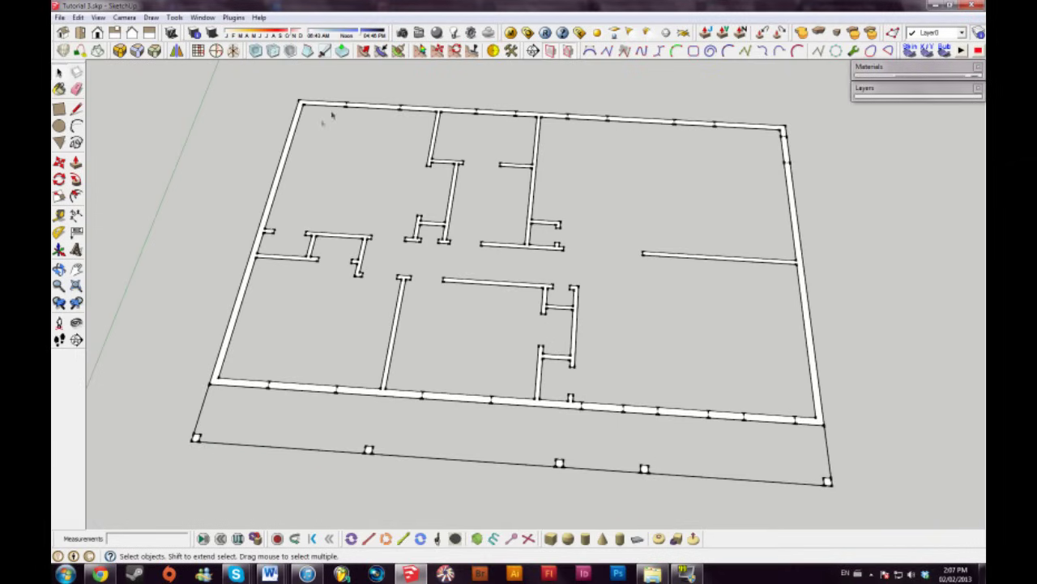
{"action": "middle_click_drag", "start_coordinate": [723, 239], "coordinate": [577, 371]}
{"action": "scroll", "coordinate": [514, 328], "scroll_direction": "up", "scroll_amount": 2}
{"action": "key", "text": "l"}
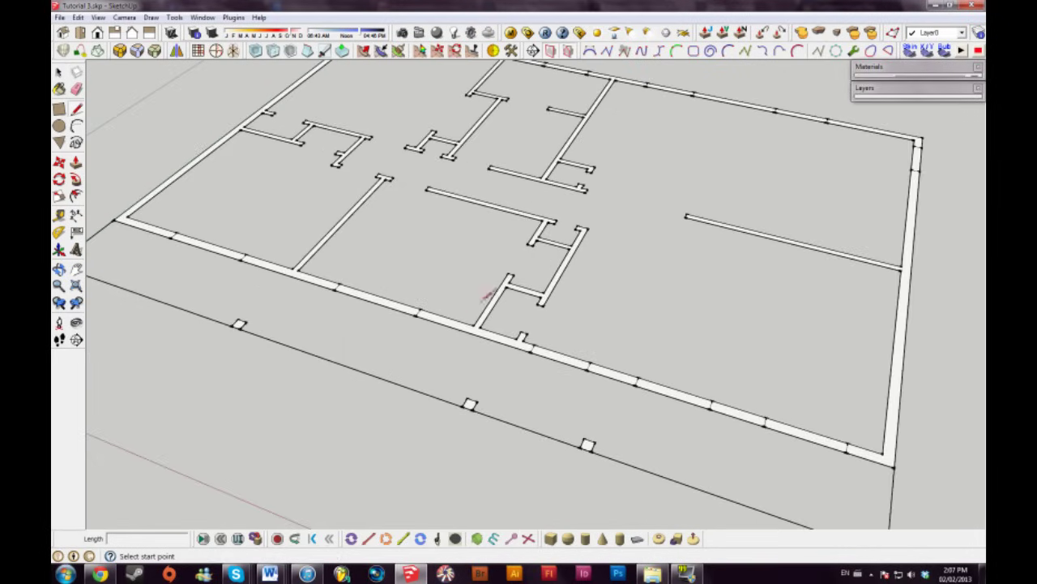
{"action": "key", "text": "Escape"}
{"action": "key", "text": "space"}
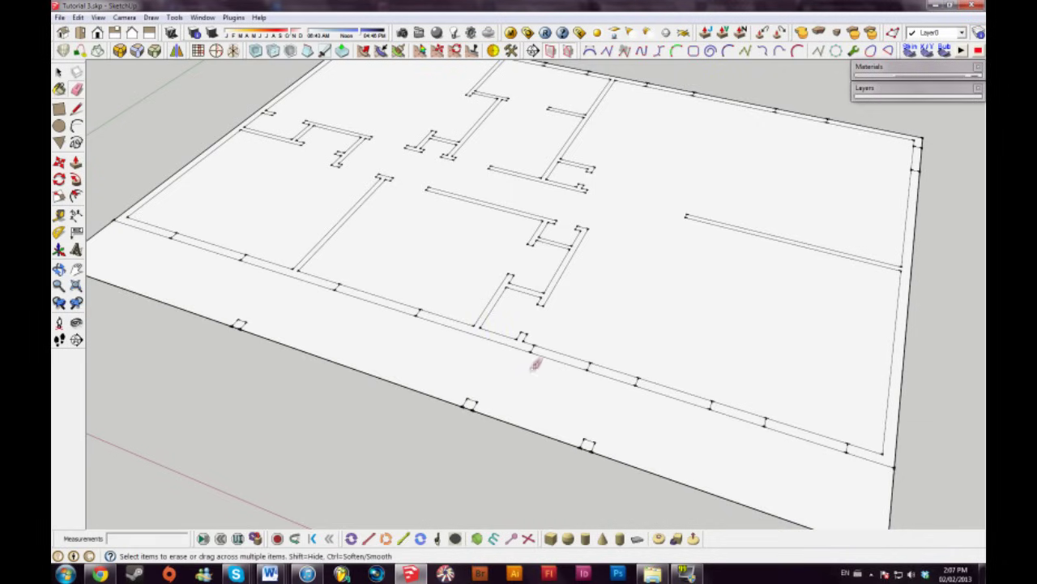
Push/Pull the wall face at the corner beside the porch up to a height of about 5' 11 3/8"
{"action": "middle_click_drag", "start_coordinate": [532, 359], "coordinate": [470, 389]}
{"action": "middle_click_drag", "start_coordinate": [300, 337], "coordinate": [251, 304]}
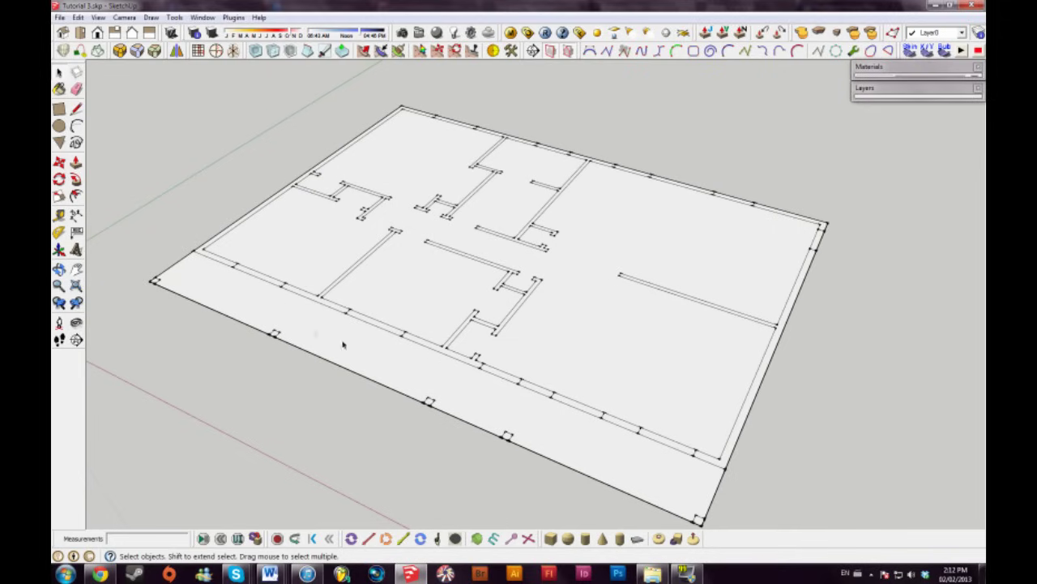
{"action": "middle_click_drag", "start_coordinate": [642, 463], "coordinate": [595, 445]}
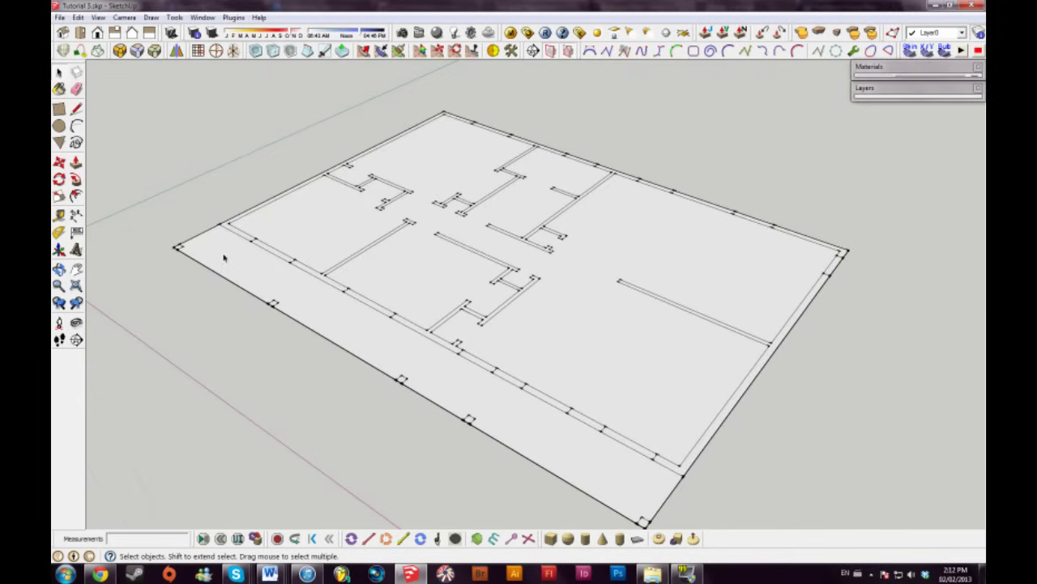
{"action": "middle_click_drag", "start_coordinate": [219, 258], "coordinate": [325, 304]}
{"action": "middle_click_drag", "start_coordinate": [553, 428], "coordinate": [565, 395]}
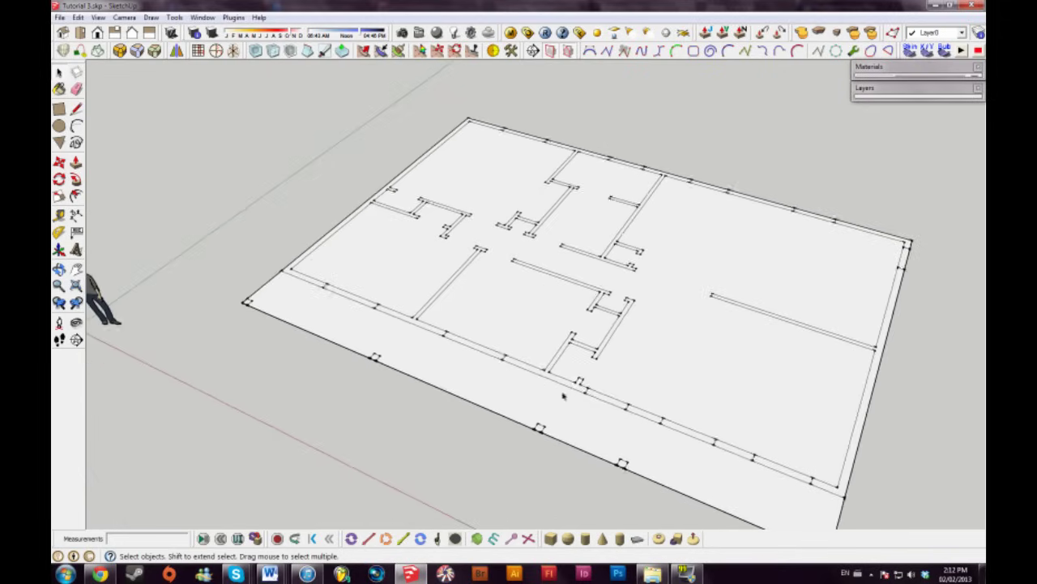
{"action": "key", "text": "p"}
{"action": "left_click_drag", "start_coordinate": [310, 284], "coordinate": [300, 218]}
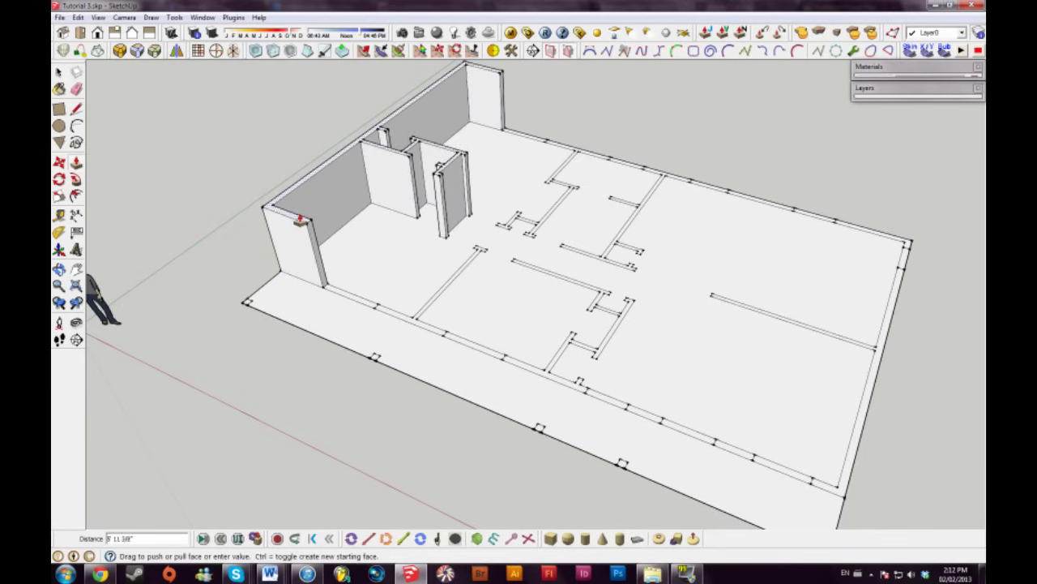
Set the corner wall's Push/Pull height to 10' and raise the neighbouring wall along the porch to match
{"action": "type", "text": "10'"}
{"action": "key", "text": "Return"}
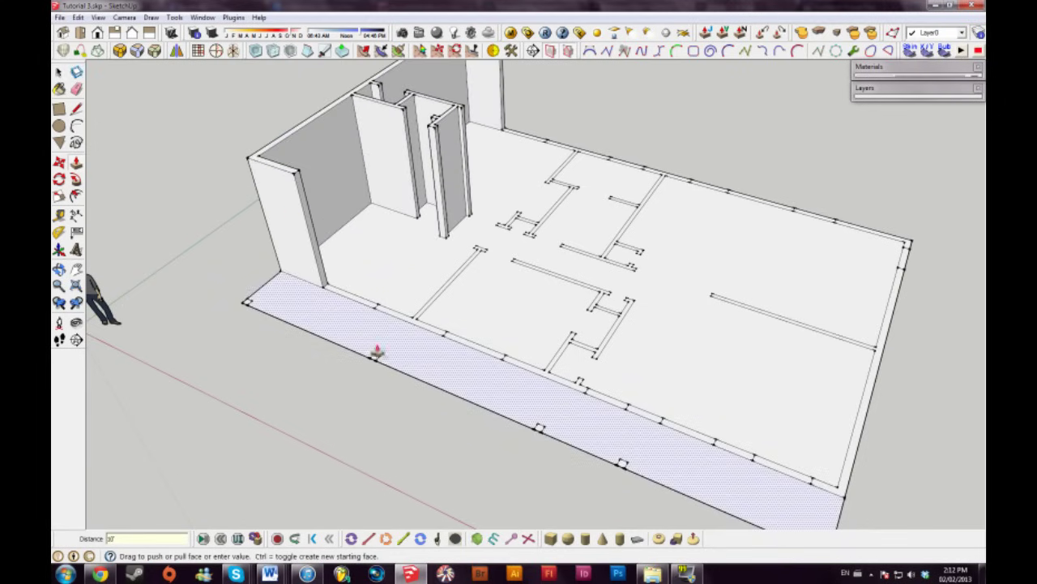
{"action": "middle_click_drag", "start_coordinate": [405, 367], "coordinate": [316, 431], "text": "shift"}
{"action": "left_click_drag", "start_coordinate": [324, 387], "coordinate": [197, 193]}
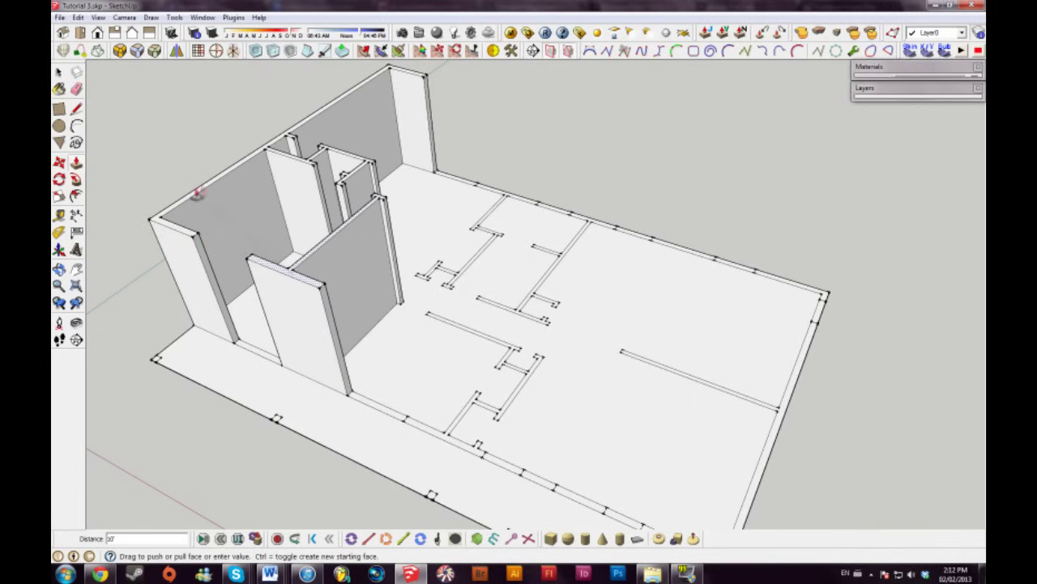
{"action": "left_click_drag", "start_coordinate": [249, 163], "coordinate": [200, 196]}
Push/Pull the remaining wall sections along the porch and at the far end up to the 10' wall height
{"action": "left_click_drag", "start_coordinate": [415, 423], "coordinate": [328, 297]}
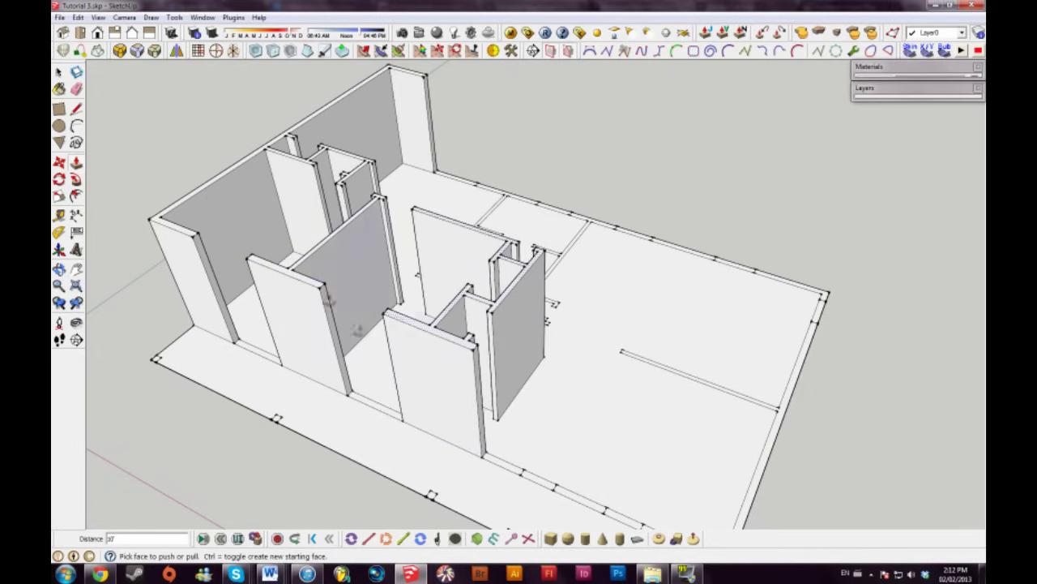
{"action": "left_click_drag", "start_coordinate": [537, 481], "coordinate": [476, 352]}
{"action": "middle_click_drag", "start_coordinate": [615, 455], "coordinate": [494, 390], "text": "shift"}
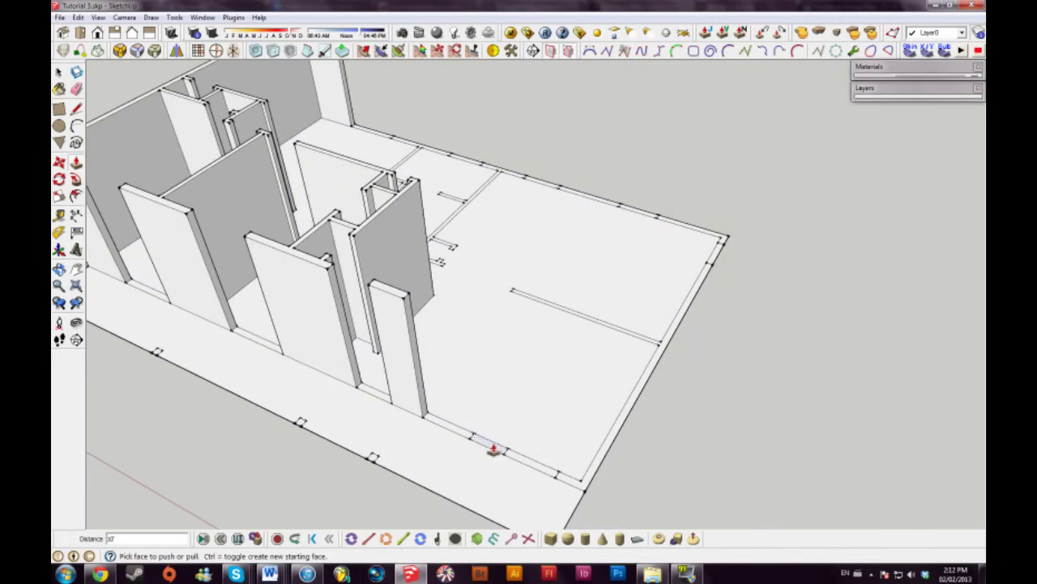
{"action": "left_click_drag", "start_coordinate": [492, 446], "coordinate": [398, 296]}
{"action": "middle_click_drag", "start_coordinate": [573, 489], "coordinate": [464, 369]}
{"action": "left_click_drag", "start_coordinate": [456, 370], "coordinate": [475, 282]}
Fill the gaps between the outer wall sections to full wall height and reverse the faces of two panels
{"action": "right_click", "coordinate": [450, 299]}
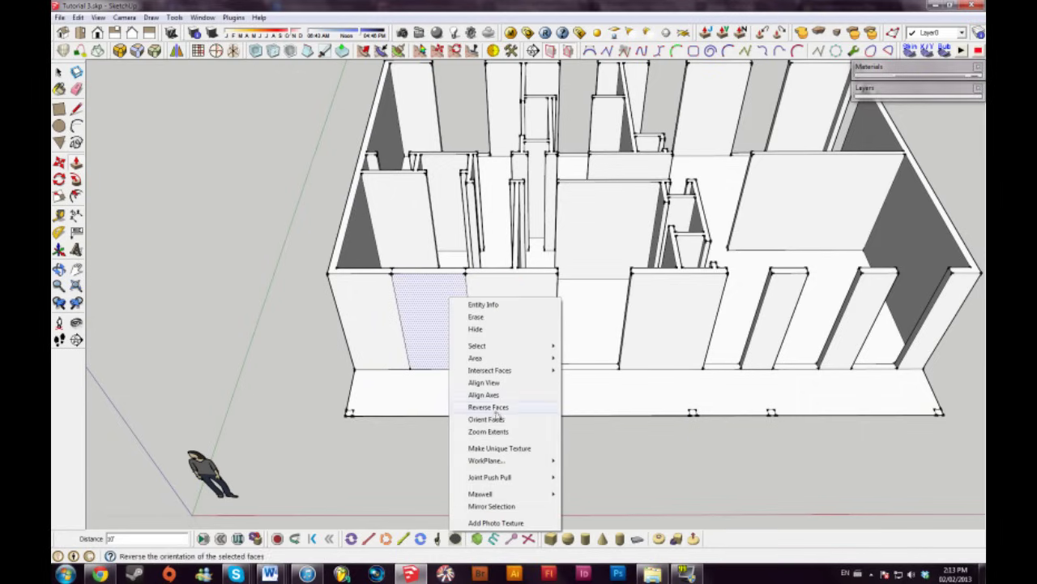
{"action": "left_click", "coordinate": [494, 409]}
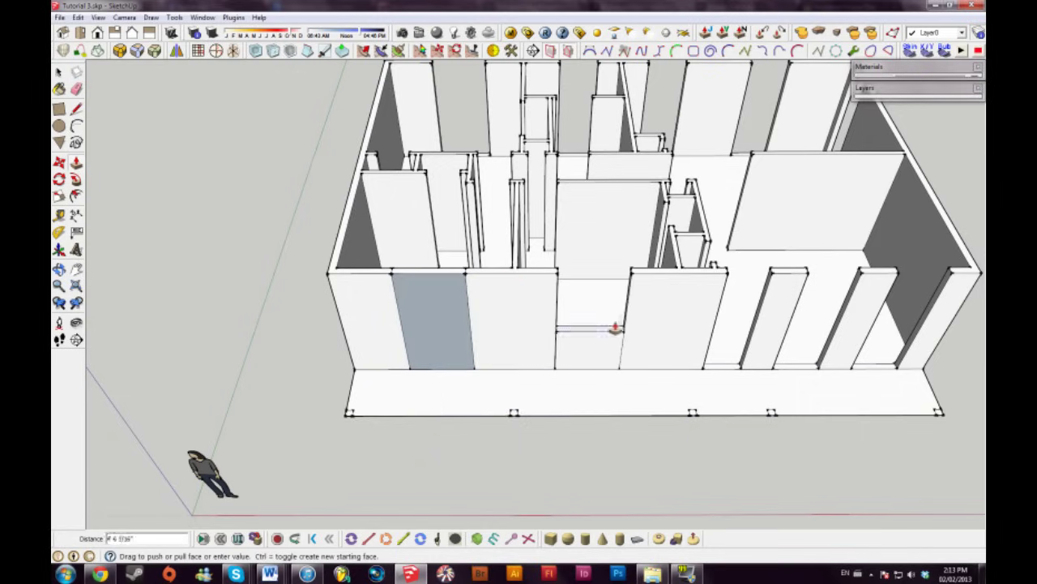
{"action": "right_click", "coordinate": [633, 283]}
{"action": "left_click", "coordinate": [671, 405]}
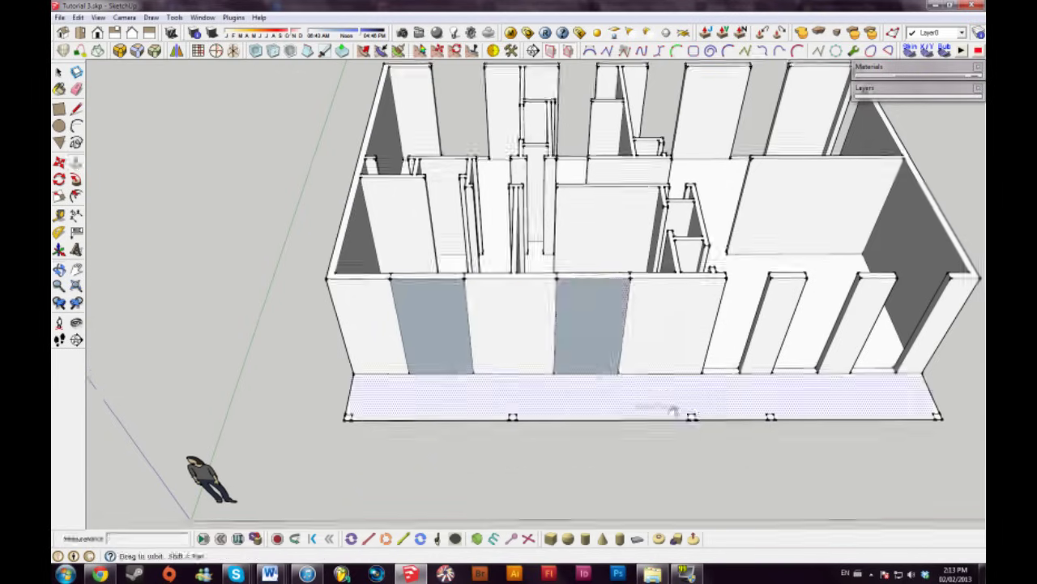
{"action": "middle_click_drag", "start_coordinate": [672, 406], "coordinate": [519, 417]}
{"action": "left_click", "coordinate": [495, 336]}
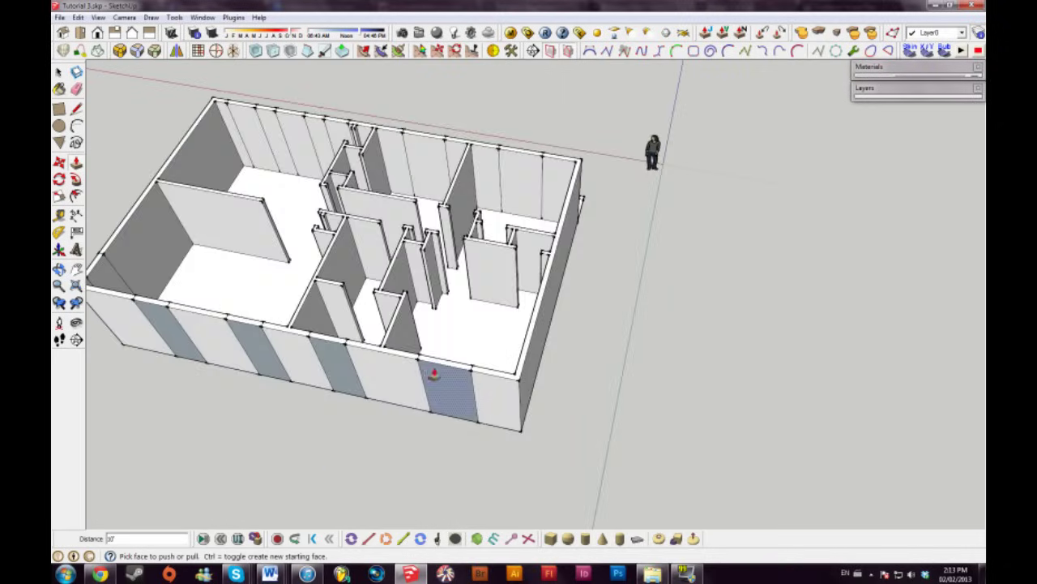
Push/Pull the square post outlines along the porch's front edge up 10'
{"action": "key", "text": "space"}
{"action": "middle_click_drag", "start_coordinate": [433, 371], "coordinate": [705, 322]}
{"action": "middle_click_drag", "start_coordinate": [324, 318], "coordinate": [499, 331]}
{"action": "middle_click_drag", "start_coordinate": [616, 348], "coordinate": [641, 414]}
{"action": "scroll", "coordinate": [640, 414], "scroll_direction": "up", "scroll_amount": 2}
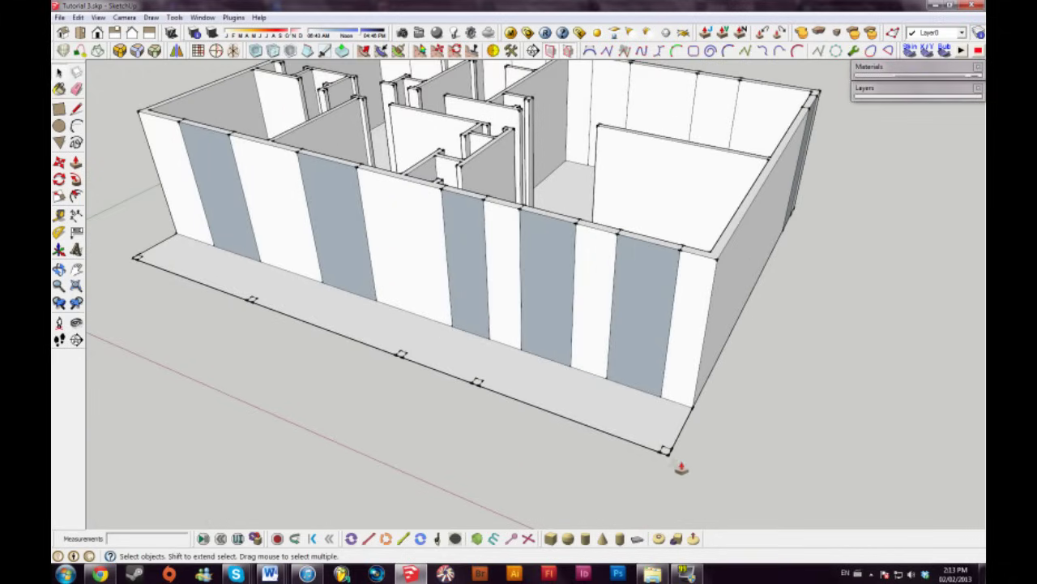
{"action": "left_click_drag", "start_coordinate": [664, 455], "coordinate": [713, 267]}
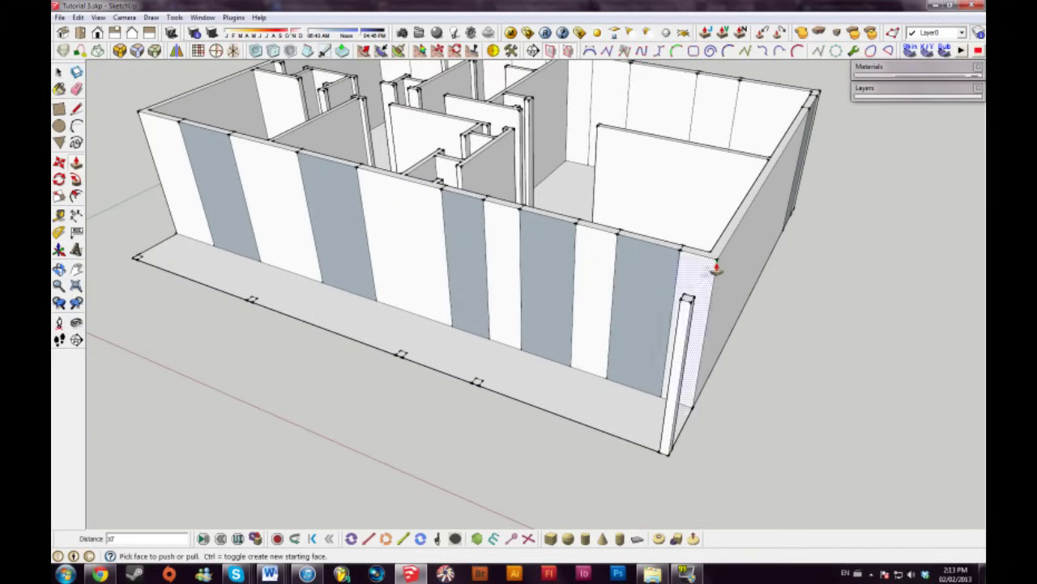
{"action": "left_click", "coordinate": [478, 385]}
{"action": "left_click", "coordinate": [478, 385]}
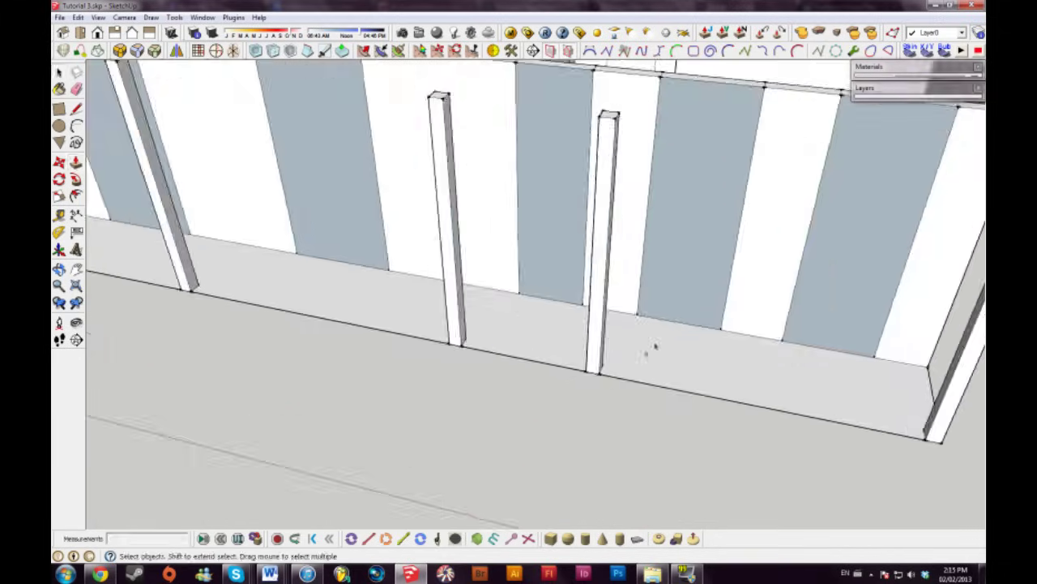
Push/Pull the porch floor upward to form a raised slab around the post bases
{"action": "scroll", "coordinate": [651, 348], "scroll_direction": "down", "scroll_amount": 1}
{"action": "middle_click_drag", "start_coordinate": [616, 395], "coordinate": [572, 351]}
{"action": "left_click_drag", "start_coordinate": [572, 351], "coordinate": [557, 311]}
{"action": "key", "text": "space"}
{"action": "middle_click_drag", "start_coordinate": [687, 294], "coordinate": [383, 375]}
{"action": "key", "text": "p"}
{"action": "left_click_drag", "start_coordinate": [493, 347], "coordinate": [502, 329]}
{"action": "key", "text": "space"}
{"action": "middle_click_drag", "start_coordinate": [468, 345], "coordinate": [461, 345]}
{"action": "middle_click_drag", "start_coordinate": [556, 322], "coordinate": [666, 287]}
{"action": "scroll", "coordinate": [563, 259], "scroll_direction": "up", "scroll_amount": 3}
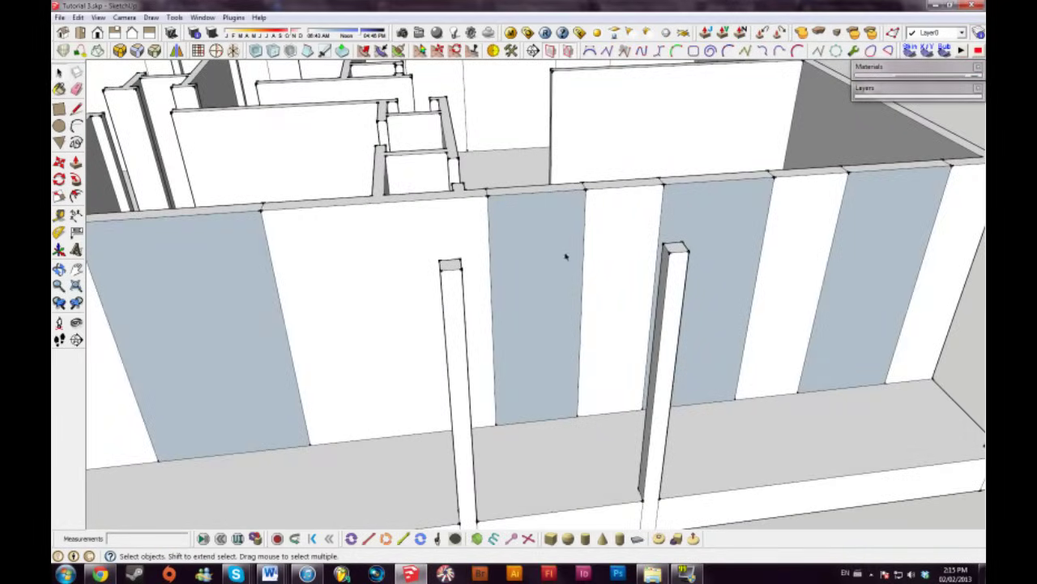
Reverse the face of the entrance door panel in the porch wall
{"action": "scroll", "coordinate": [546, 278], "scroll_direction": "up", "scroll_amount": 2}
{"action": "right_click", "coordinate": [516, 244]}
{"action": "left_click", "coordinate": [559, 366]}
{"action": "middle_click_drag", "start_coordinate": [540, 301], "coordinate": [470, 297]}
{"action": "left_click", "coordinate": [527, 296], "text": "shift"}
{"action": "scroll", "coordinate": [562, 278], "scroll_direction": "up", "scroll_amount": 3}
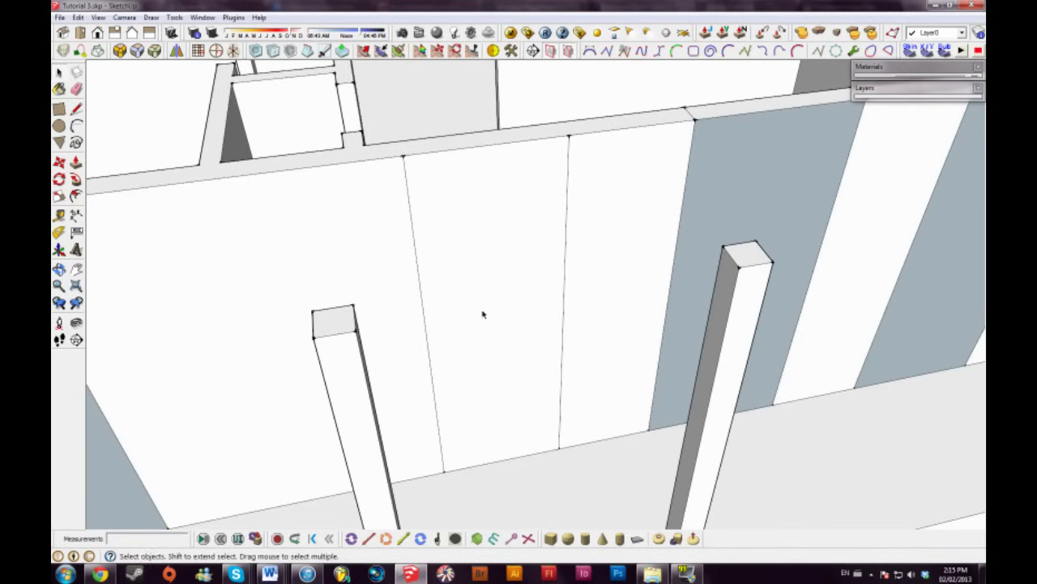
Place a horizontal guide at door-head height, draw the door's top edge along it, and erase the panel edges above
{"action": "left_click", "coordinate": [523, 454]}
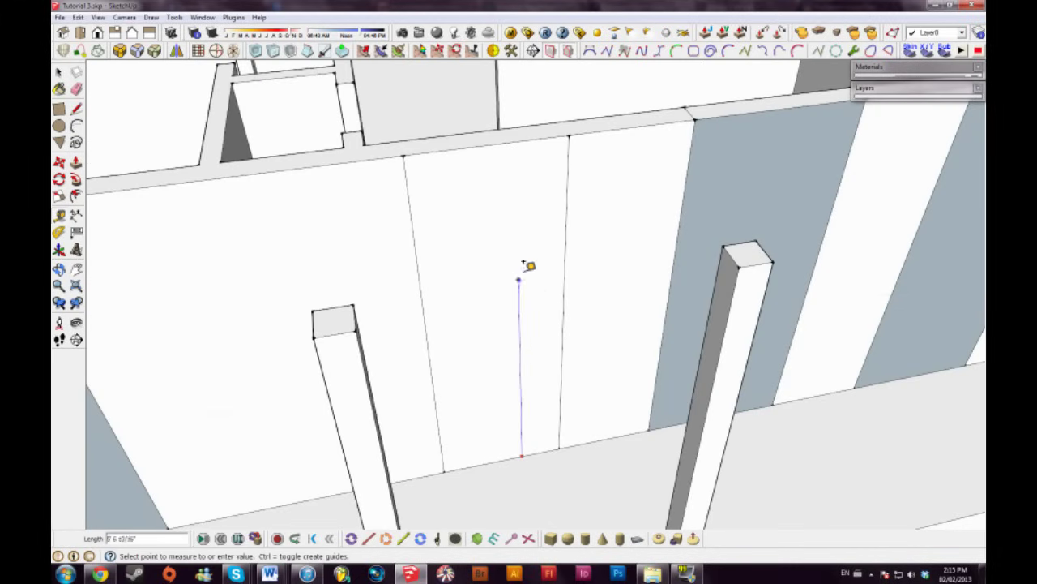
{"action": "left_click", "coordinate": [567, 212]}
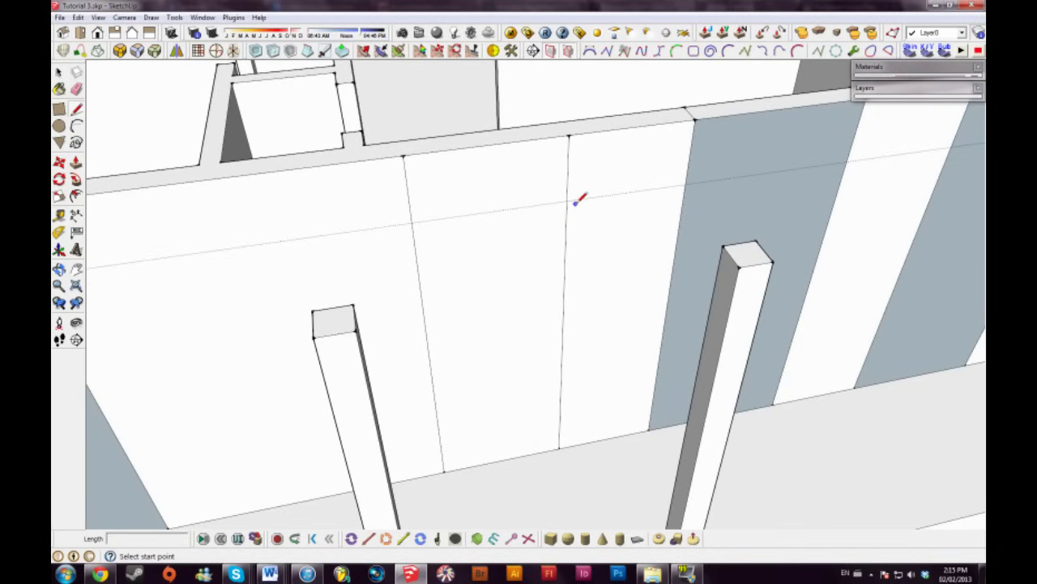
{"action": "key", "text": "e"}
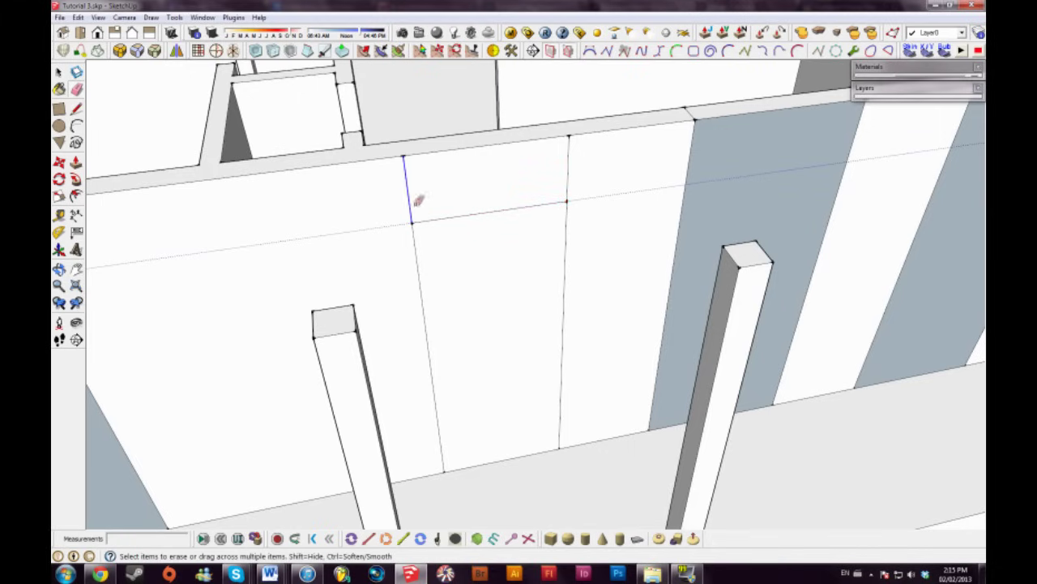
{"action": "left_click_drag", "start_coordinate": [581, 198], "coordinate": [587, 204]}
Push/Pull the entrance door panel through the wall thickness to open the doorway
{"action": "scroll", "coordinate": [625, 305], "scroll_direction": "down", "scroll_amount": 3}
{"action": "mouse_move", "coordinate": [625, 306]}
{"action": "middle_mouse_down"}
{"action": "mouse_move", "coordinate": [565, 357]}
{"action": "mouse_move", "coordinate": [591, 345]}
{"action": "mouse_move", "coordinate": [563, 290]}
{"action": "middle_mouse_up"}
{"action": "key", "text": "space"}
{"action": "key", "text": "p"}
{"action": "left_click_drag", "start_coordinate": [562, 290], "coordinate": [563, 312]}
{"action": "mouse_move", "coordinate": [562, 313]}
{"action": "middle_mouse_down"}
{"action": "mouse_move", "coordinate": [574, 354]}
{"action": "mouse_move", "coordinate": [551, 352]}
{"action": "middle_mouse_up"}
{"action": "key", "text": "e"}
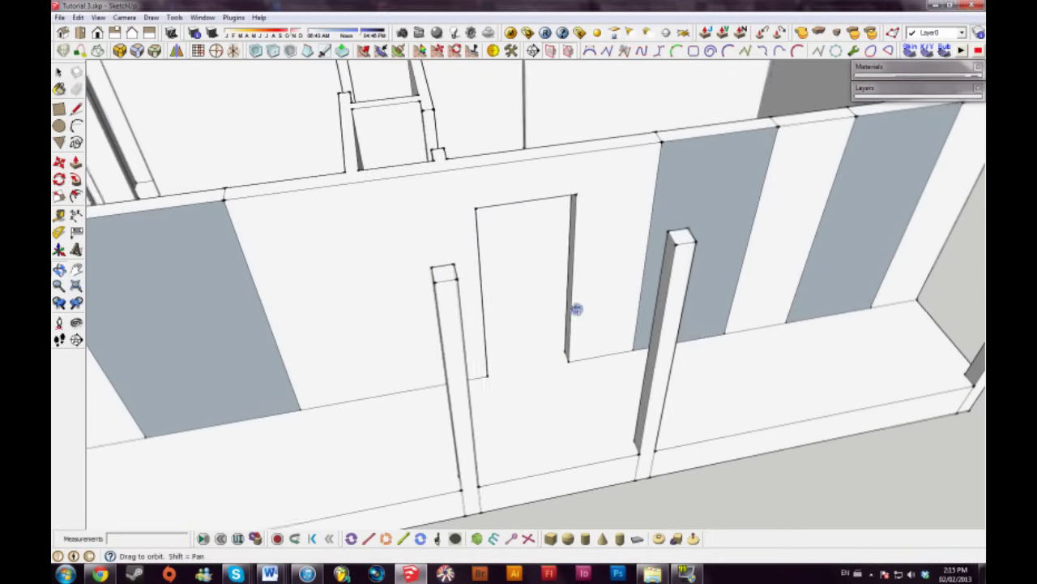
Place a horizontal guide along the porch wall at window-sill height, parallel to the porch floor
{"action": "middle_click_drag", "start_coordinate": [575, 305], "coordinate": [549, 262]}
{"action": "scroll", "coordinate": [560, 292], "scroll_direction": "down", "scroll_amount": 4}
{"action": "middle_click_drag", "start_coordinate": [576, 317], "coordinate": [604, 349]}
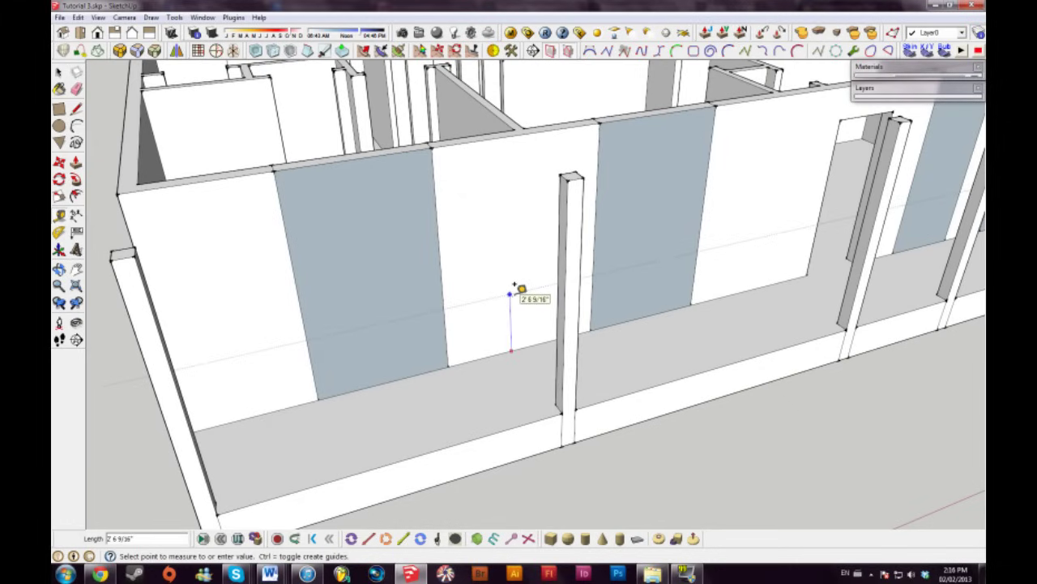
{"action": "middle_click_drag", "start_coordinate": [522, 300], "coordinate": [671, 254]}
Select the four window panels in the porch wall and reverse their faces
{"action": "key", "text": "space"}
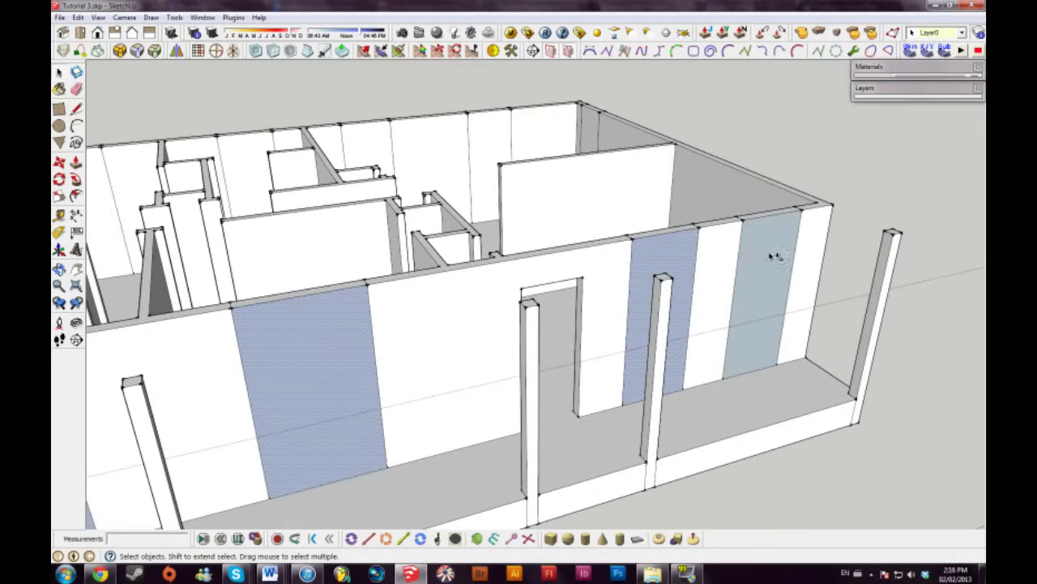
{"action": "right_click", "coordinate": [770, 262]}
{"action": "left_click", "coordinate": [813, 388]}
{"action": "middle_click_drag", "start_coordinate": [660, 379], "coordinate": [790, 336]}
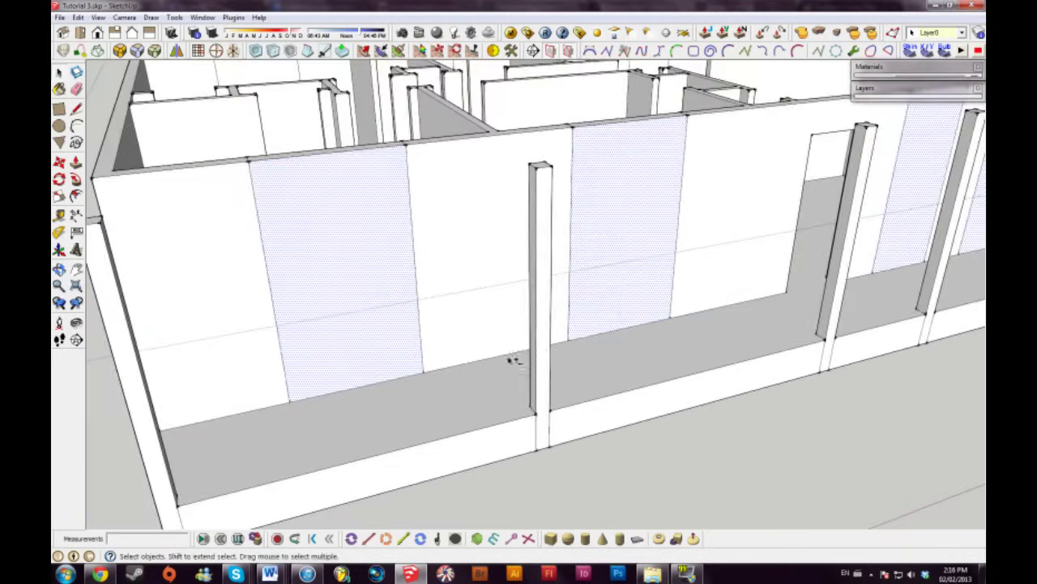
{"action": "middle_click_drag", "start_coordinate": [513, 361], "coordinate": [579, 350]}
{"action": "left_click", "coordinate": [577, 442]}
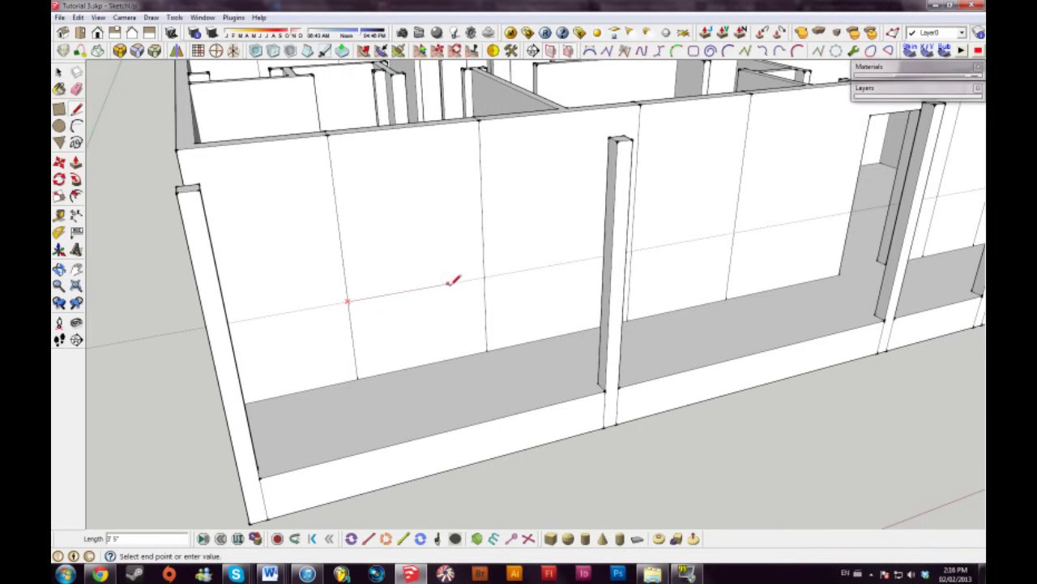
Draw the window sill edges across the porch wall's panels along the lower guide
{"action": "middle_click_drag", "start_coordinate": [484, 273], "coordinate": [372, 368]}
{"action": "key", "text": "space"}
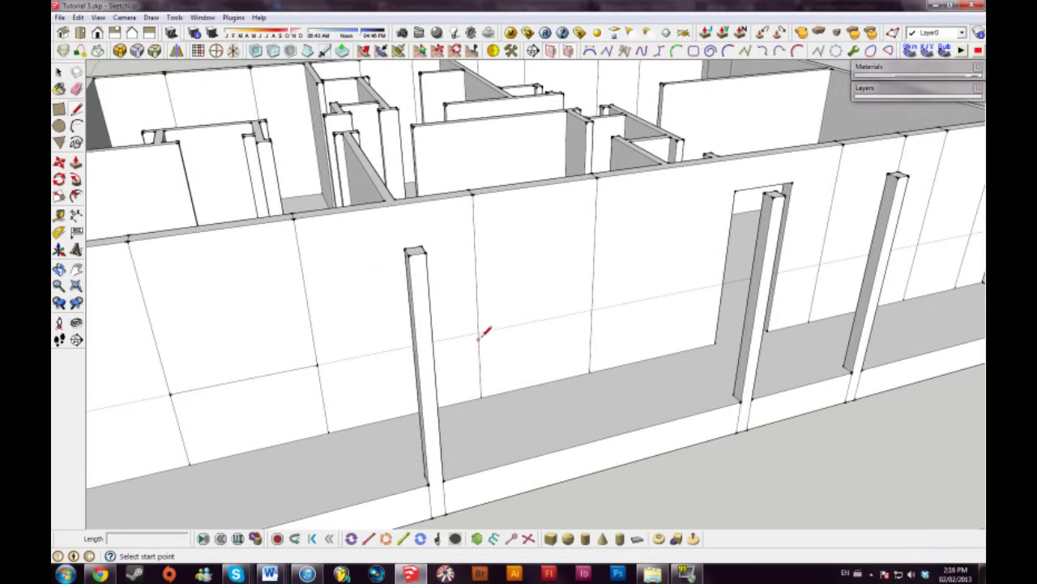
{"action": "left_click", "coordinate": [592, 309]}
{"action": "middle_click_drag", "start_coordinate": [730, 304], "coordinate": [440, 341]}
{"action": "key", "text": "space"}
Place a guide level with the doorway's top and draw the window head edges along it on the porch wall
{"action": "scroll", "coordinate": [441, 341], "scroll_direction": "up", "scroll_amount": 4}
{"action": "left_click", "coordinate": [418, 327]}
{"action": "left_click", "coordinate": [304, 185]}
{"action": "key", "text": "l"}
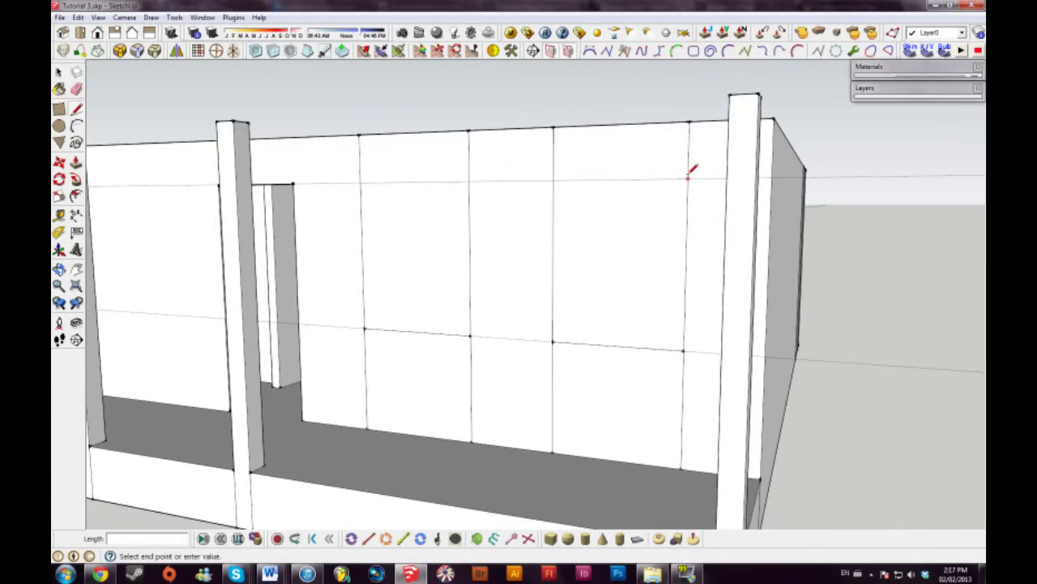
{"action": "left_click", "coordinate": [359, 183]}
{"action": "middle_click_drag", "start_coordinate": [359, 183], "coordinate": [498, 257]}
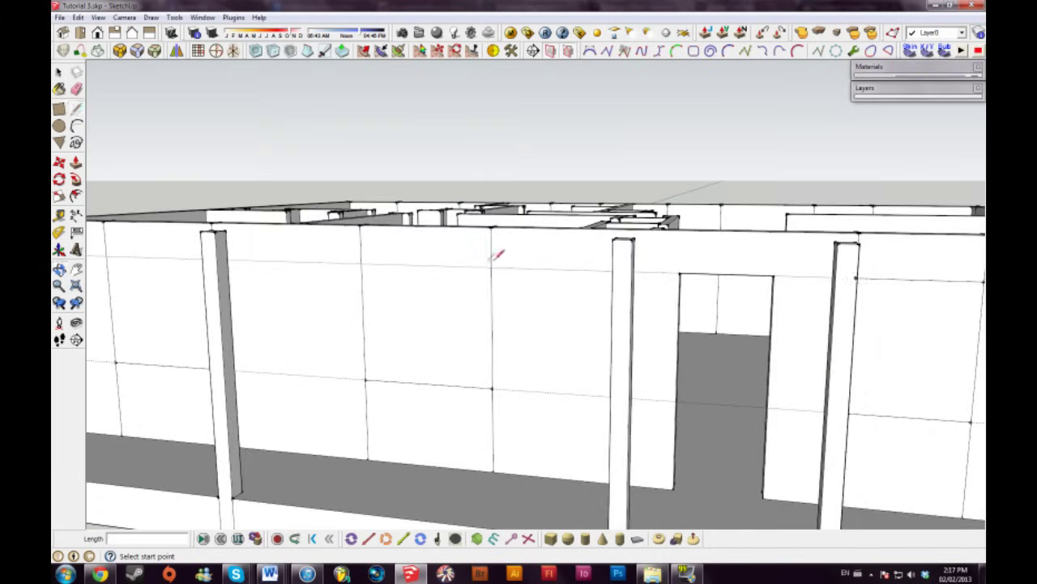
Push/Pull the four window outlines in the porch wall 6" inward to cut the openings
{"action": "scroll", "coordinate": [496, 266], "scroll_direction": "up", "scroll_amount": 3}
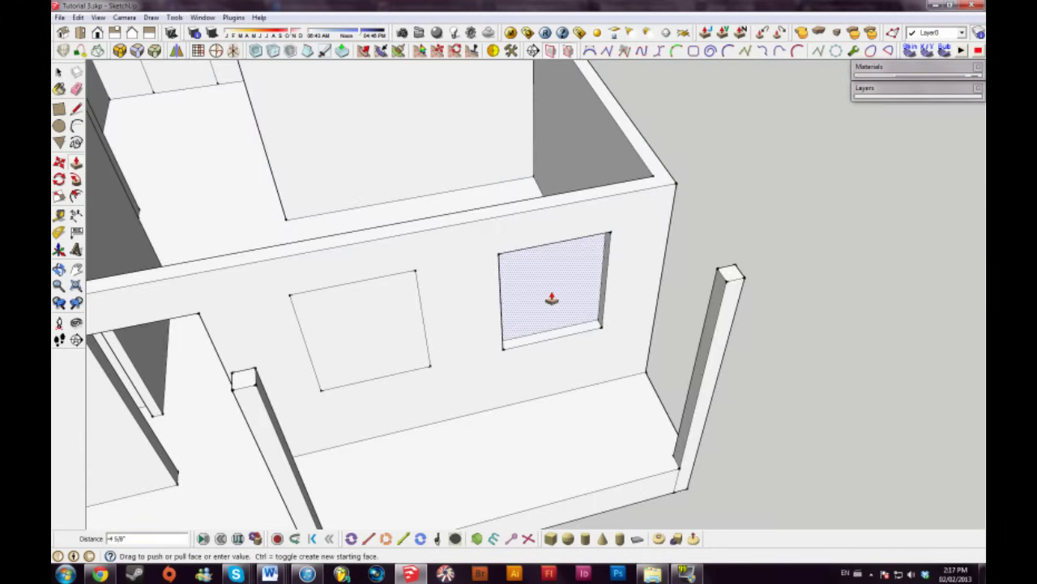
{"action": "double_click", "coordinate": [549, 300]}
{"action": "left_click", "coordinate": [392, 344]}
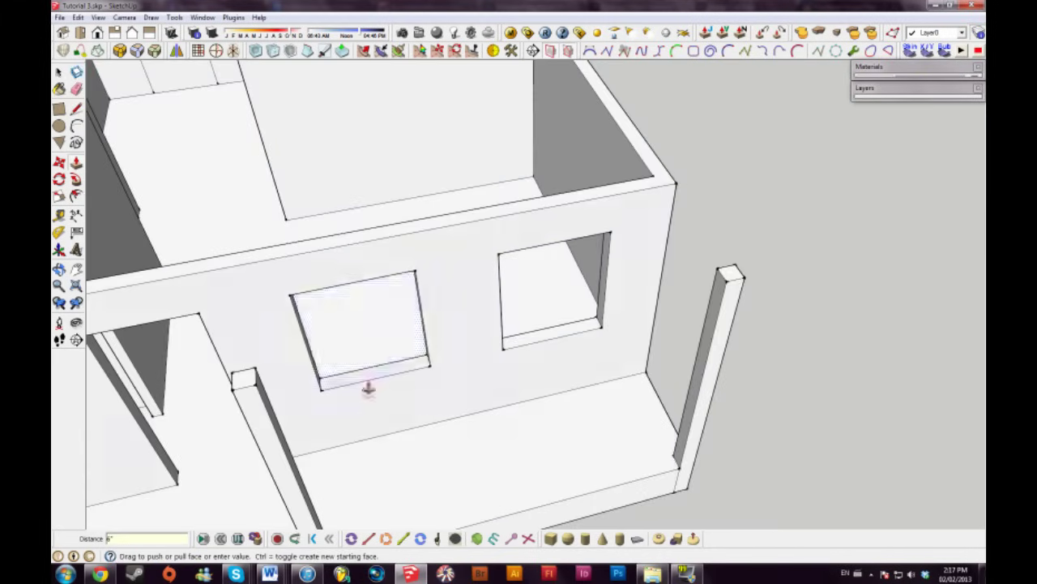
{"action": "middle_click_drag", "start_coordinate": [370, 381], "coordinate": [764, 297], "text": "shift"}
{"action": "middle_click_drag", "start_coordinate": [322, 349], "coordinate": [605, 325], "text": "shift"}
{"action": "left_click", "coordinate": [521, 352]}
{"action": "double_click", "coordinate": [520, 346]}
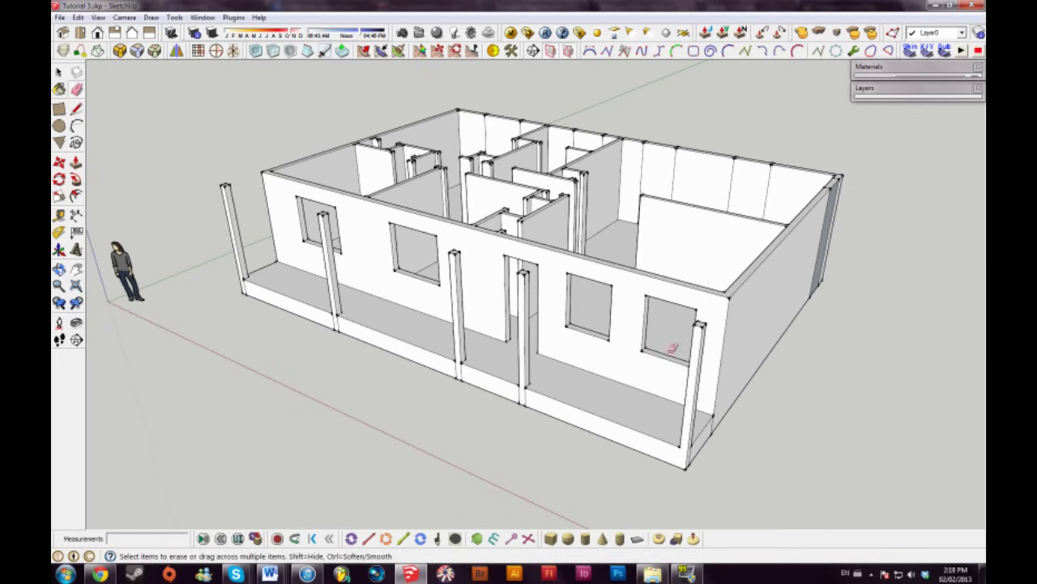
Place sill guides on the side and rear outer walls about 4' 6" above the base, level with the porch window sills
{"action": "middle_click_drag", "start_coordinate": [566, 249], "coordinate": [322, 347]}
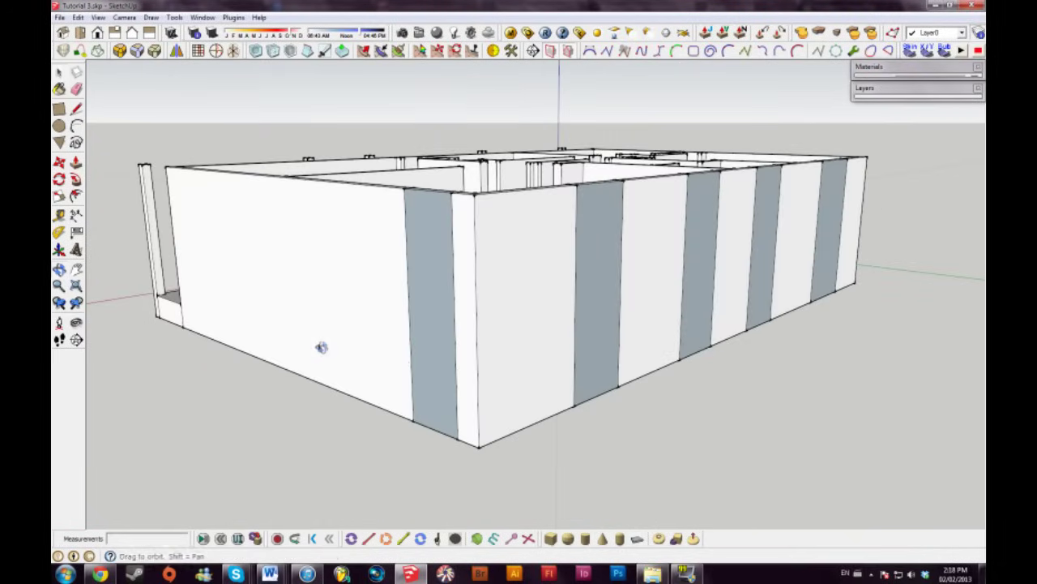
{"action": "middle_click_drag", "start_coordinate": [567, 321], "coordinate": [547, 369]}
{"action": "middle_click_drag", "start_coordinate": [432, 358], "coordinate": [612, 368]}
{"action": "left_click", "coordinate": [512, 404]}
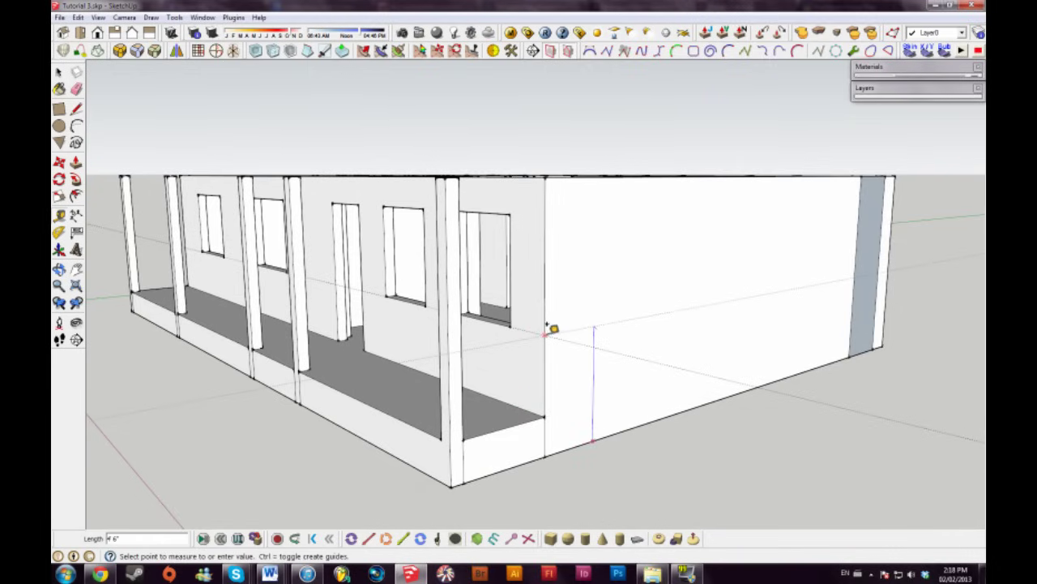
{"action": "left_click", "coordinate": [546, 327]}
{"action": "middle_click_drag", "start_coordinate": [669, 294], "coordinate": [400, 302]}
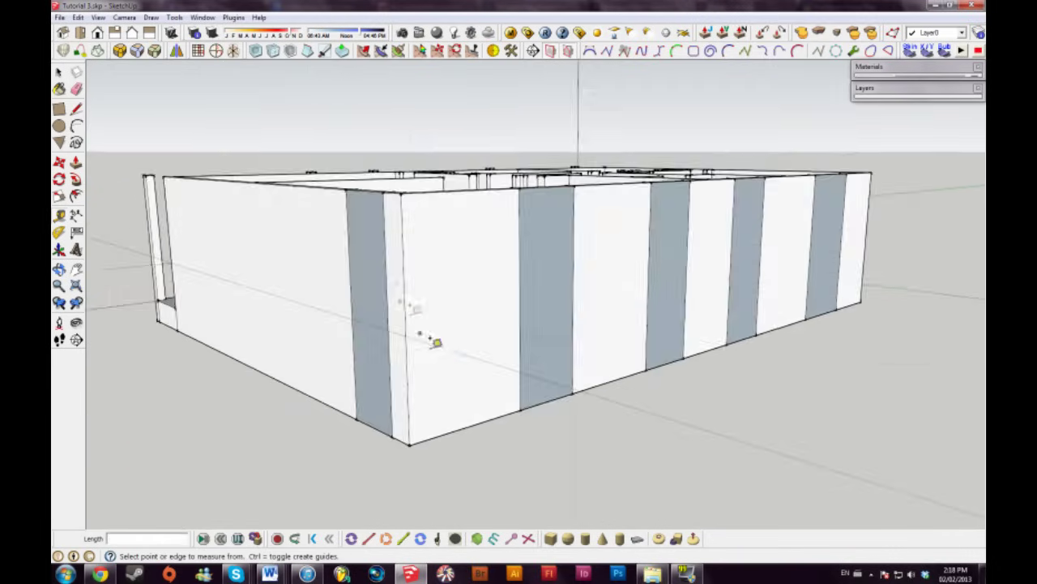
{"action": "left_click", "coordinate": [407, 326]}
Select the four window panels in the rear wall and the panel in the side wall, and reverse their faces
{"action": "key", "text": "space"}
{"action": "middle_click_drag", "start_coordinate": [581, 326], "coordinate": [549, 344]}
{"action": "left_click", "coordinate": [498, 318]}
{"action": "left_click", "coordinate": [634, 277], "text": "shift"}
{"action": "left_click", "coordinate": [737, 243], "text": "shift"}
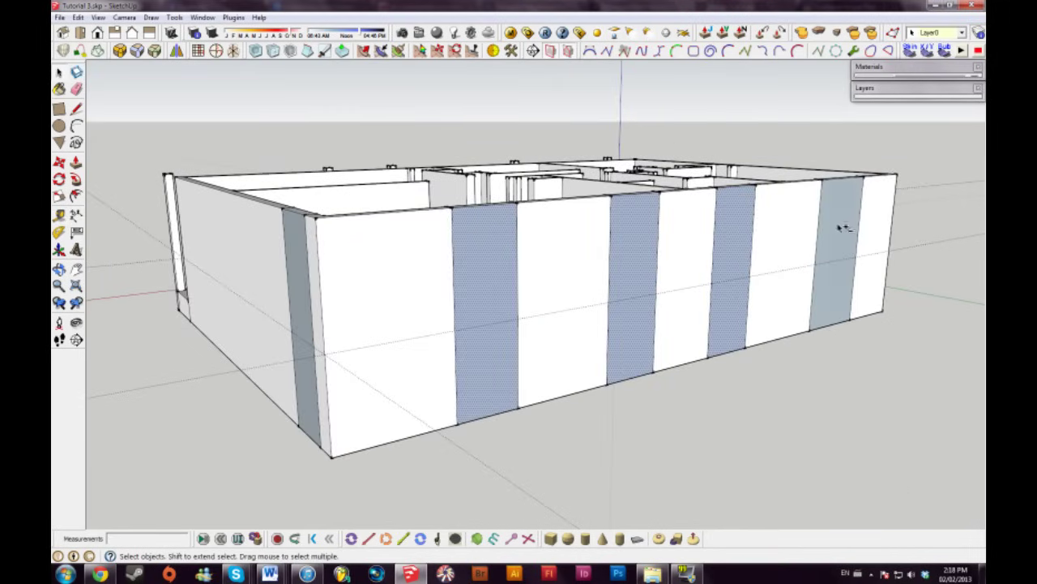
{"action": "right_click", "coordinate": [843, 229]}
{"action": "left_click", "coordinate": [855, 364]}
{"action": "middle_click_drag", "start_coordinate": [431, 331], "coordinate": [463, 329]}
{"action": "right_click", "coordinate": [643, 290]}
{"action": "left_click", "coordinate": [697, 400]}
Place a guide on the side wall level with the porch floor and draw the side opening's bottom edge along it
{"action": "key", "text": "t"}
{"action": "left_click", "coordinate": [314, 380]}
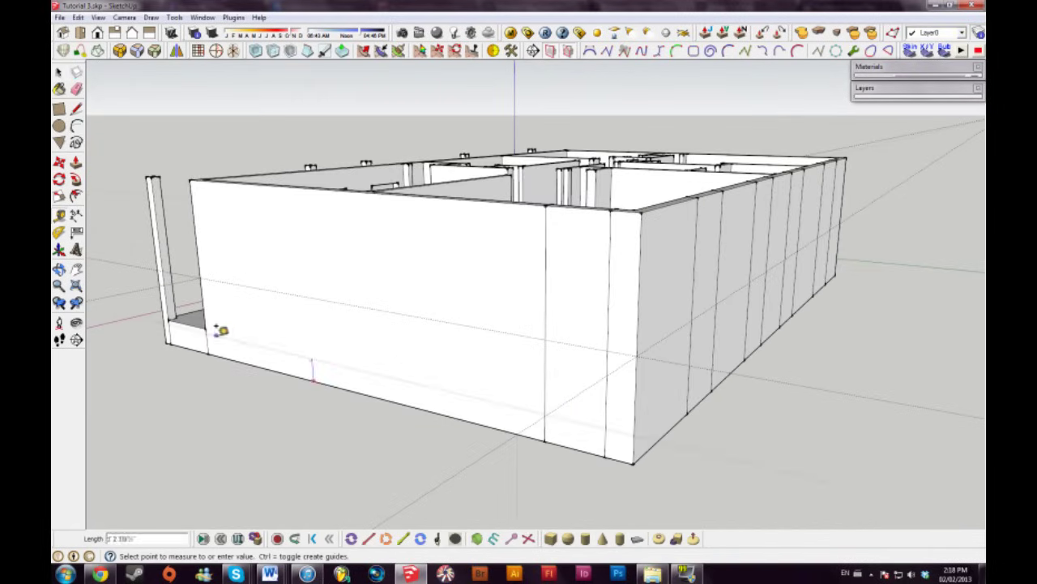
{"action": "key", "text": "space"}
{"action": "middle_click_drag", "start_coordinate": [578, 377], "coordinate": [490, 403]}
{"action": "key", "text": "space"}
Place a head-height guide on the side wall and cut the rear windows and the side opening through the walls
{"action": "middle_click_drag", "start_coordinate": [849, 276], "coordinate": [542, 273]}
{"action": "key", "text": "e"}
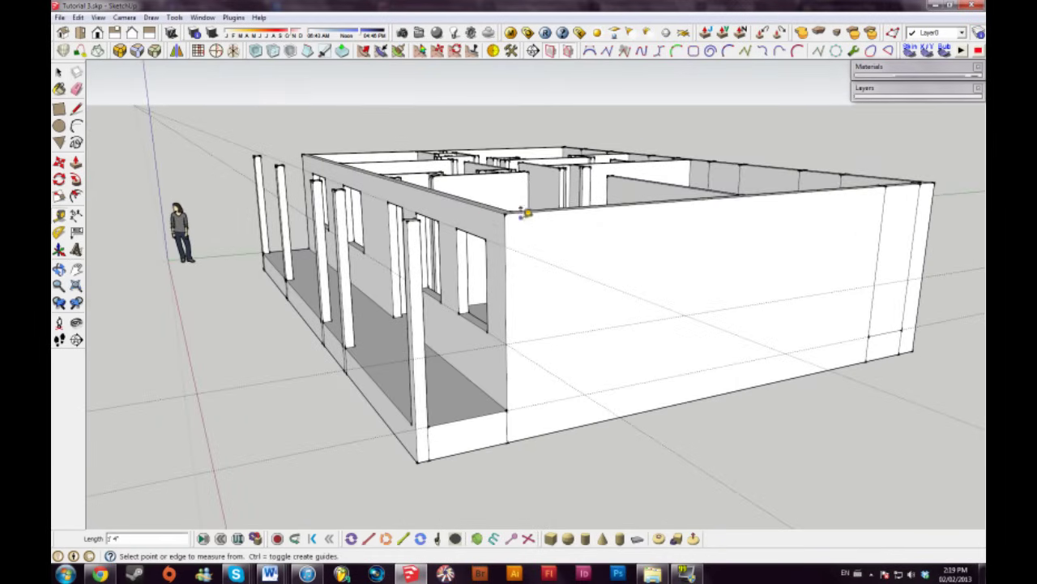
{"action": "left_click", "coordinate": [519, 221]}
{"action": "middle_click_drag", "start_coordinate": [519, 221], "coordinate": [862, 194]}
{"action": "key", "text": "space"}
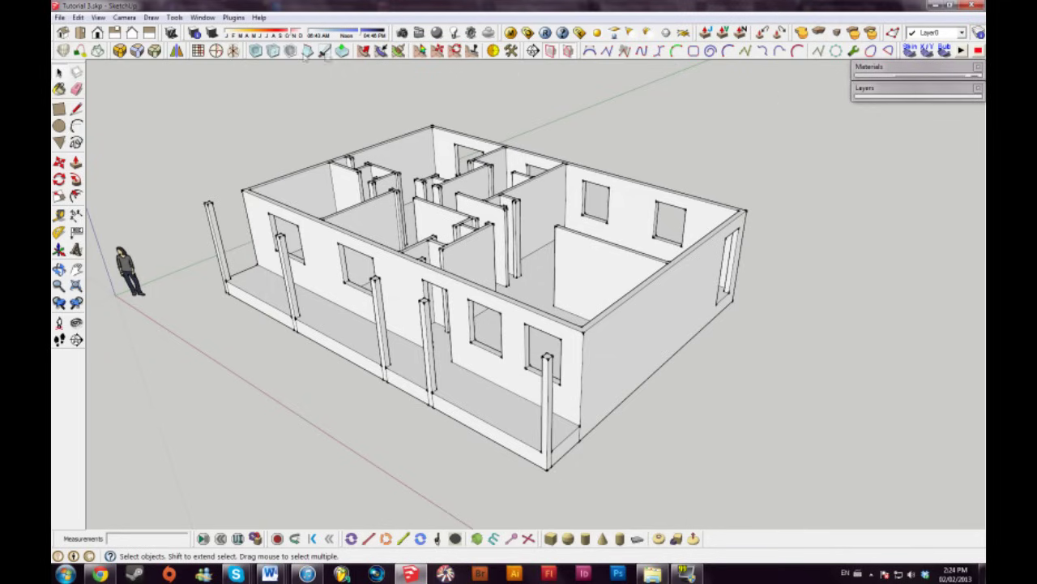
Add a new layer named Main Floor
{"action": "left_click", "coordinate": [97, 17]}
{"action": "mouse_move", "coordinate": [89, 30]}
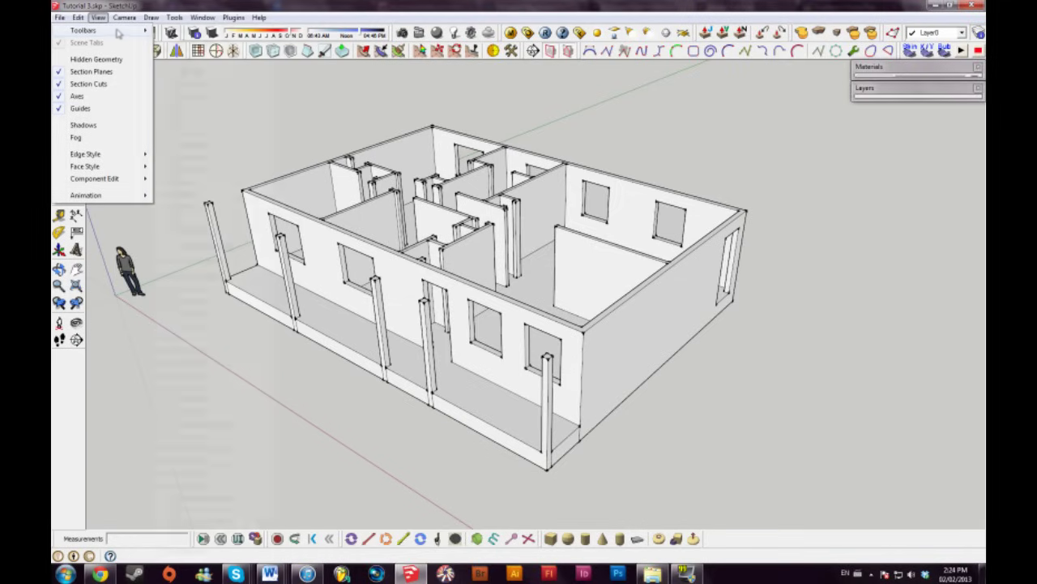
{"action": "mouse_move", "coordinate": [137, 30]}
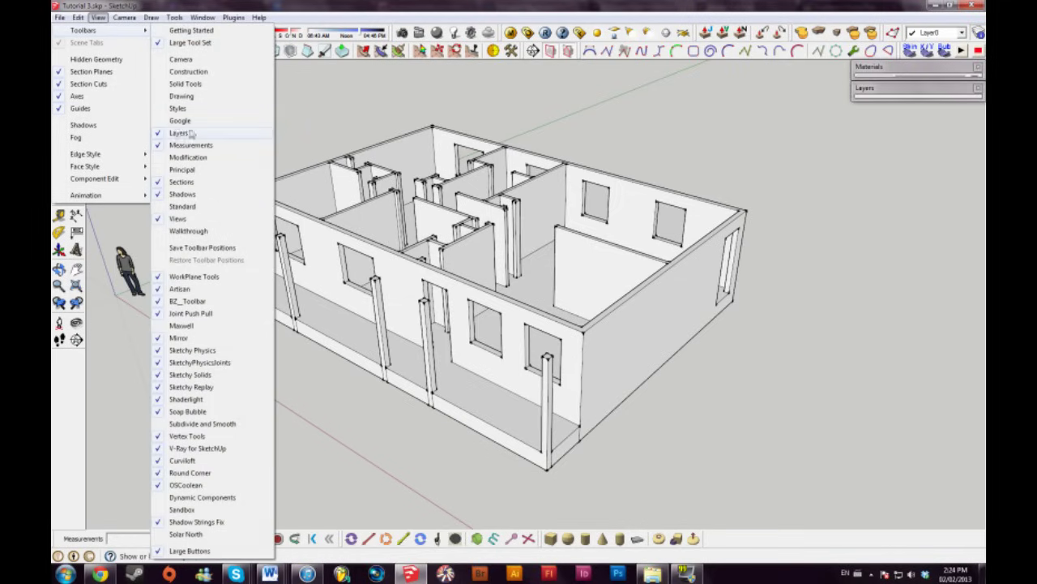
{"action": "left_click", "coordinate": [887, 91]}
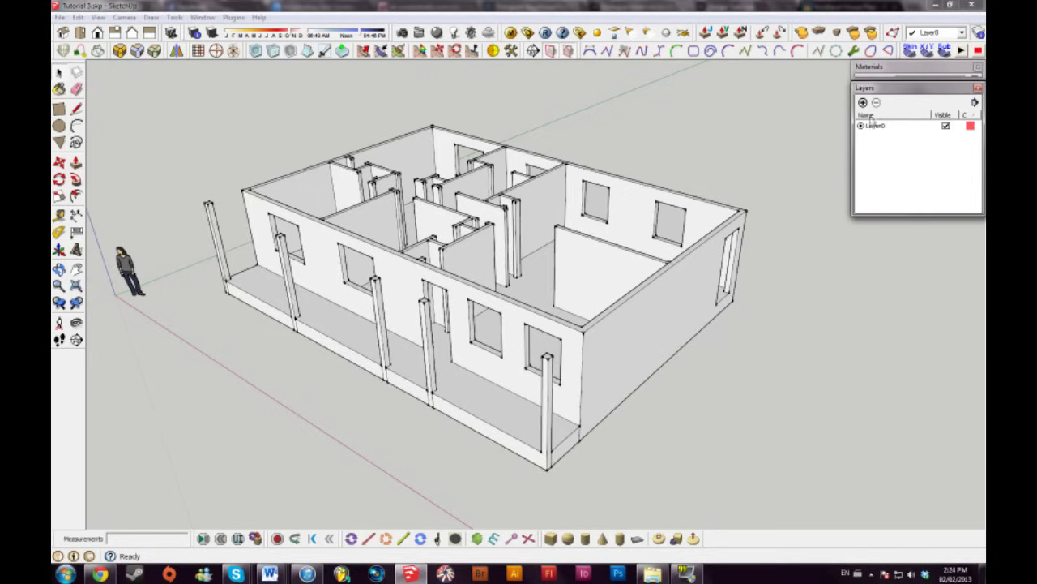
{"action": "left_click", "coordinate": [863, 103]}
{"action": "type", "text": "Main Floor"}
{"action": "left_click", "coordinate": [901, 160]}
{"action": "left_click", "coordinate": [872, 138]}
Select the entire house, assign it to the Main Floor layer, and check the assignment by toggling that layer's visibility
{"action": "middle_click_drag", "start_coordinate": [567, 265], "coordinate": [574, 264]}
{"action": "left_click_drag", "start_coordinate": [805, 79], "coordinate": [539, 209]}
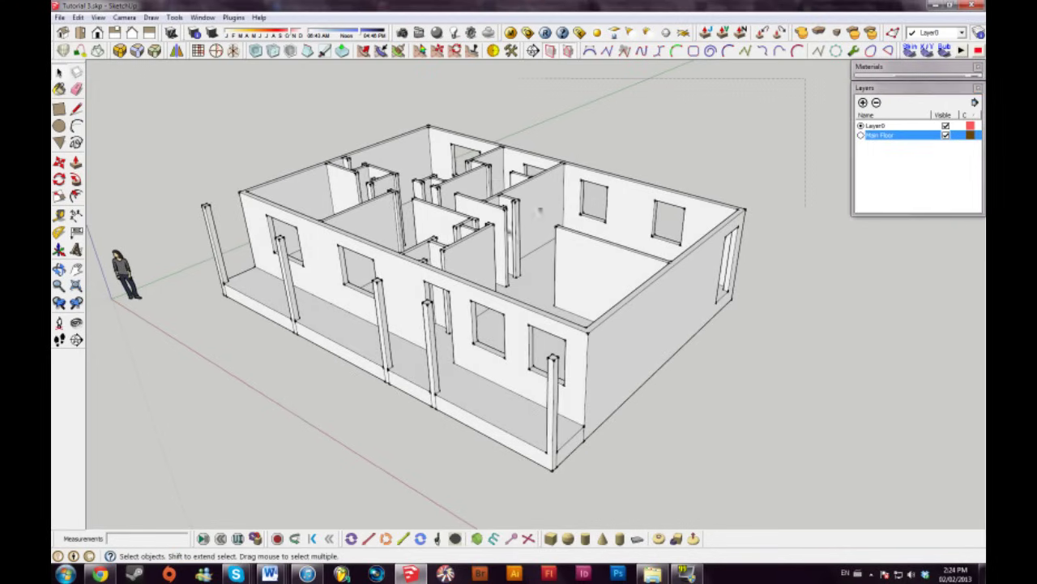
{"action": "left_click_drag", "start_coordinate": [272, 433], "coordinate": [192, 479]}
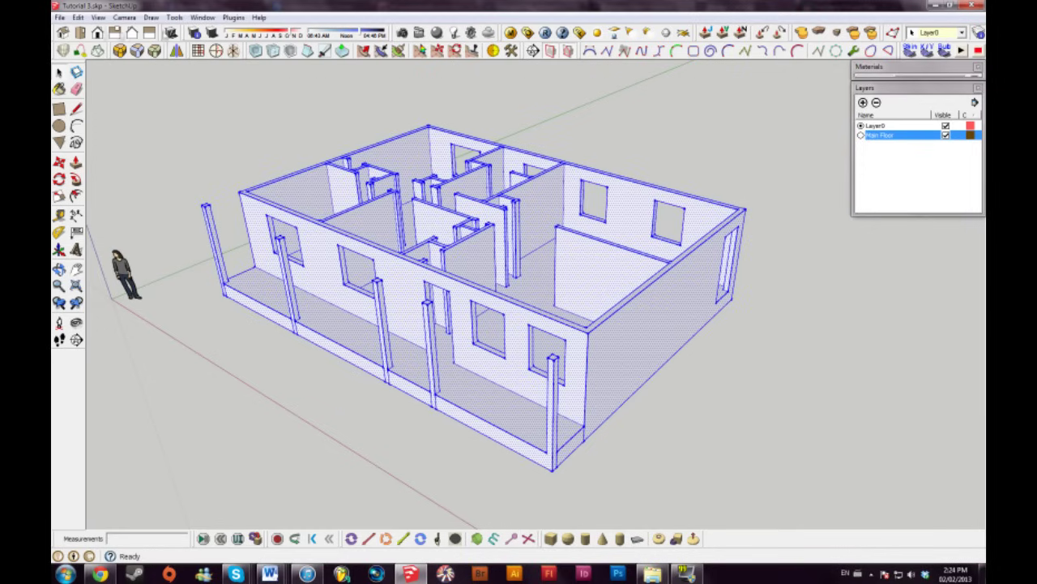
{"action": "left_click", "coordinate": [961, 34]}
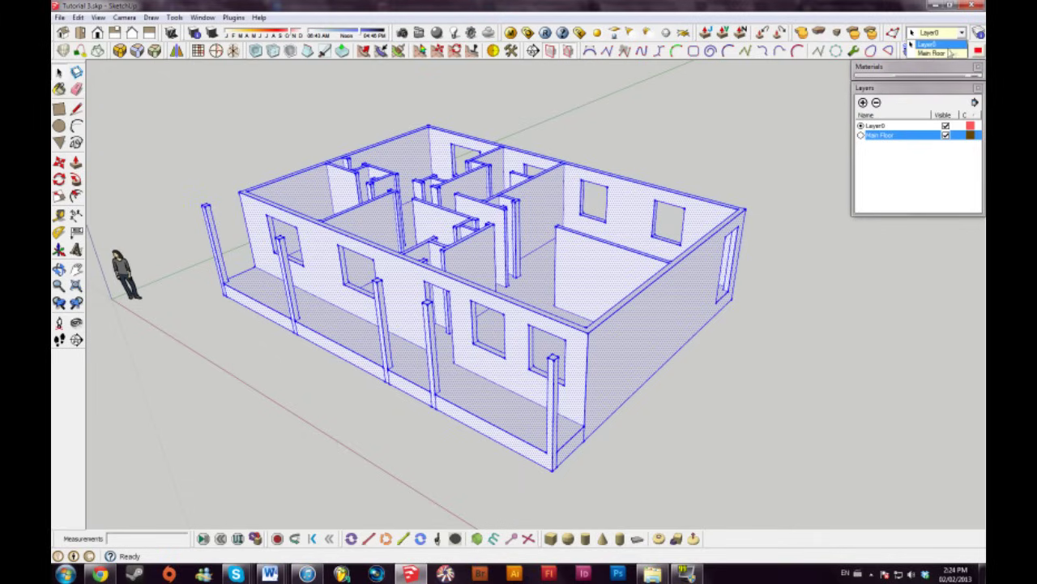
{"action": "left_click", "coordinate": [940, 53]}
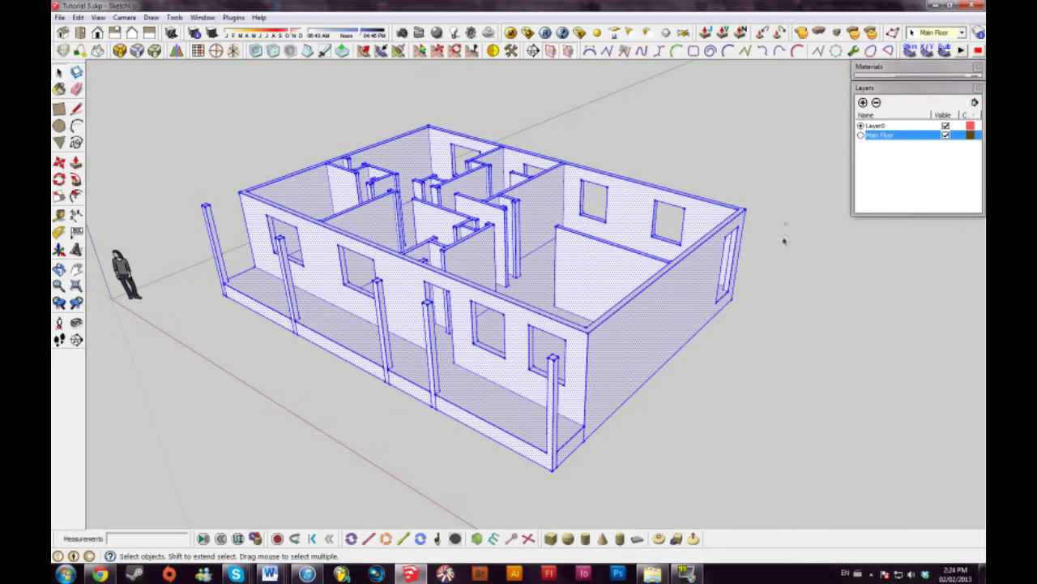
{"action": "left_click", "coordinate": [787, 276]}
{"action": "left_click", "coordinate": [607, 353]}
{"action": "left_click", "coordinate": [811, 375]}
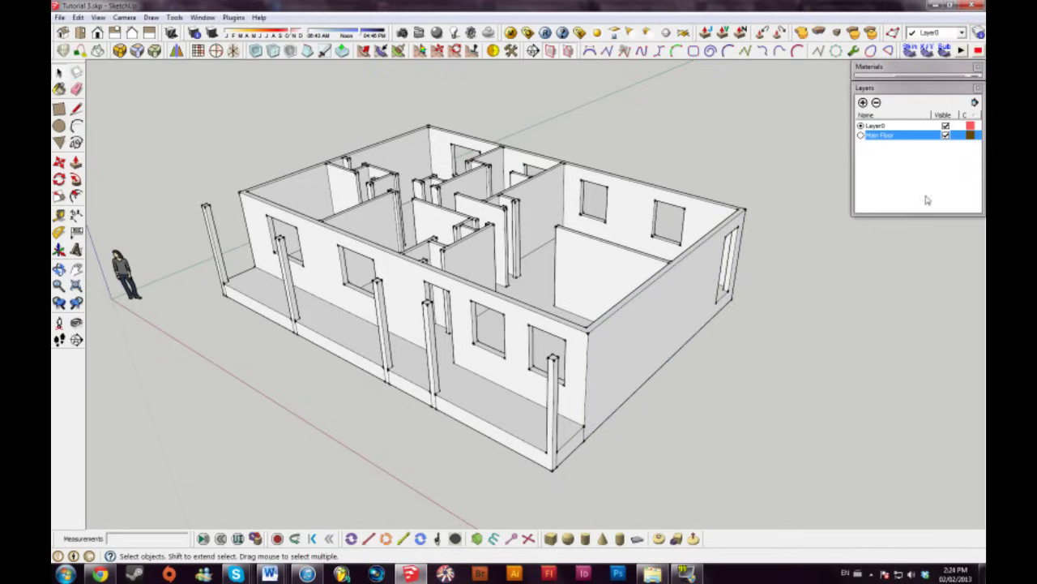
{"action": "left_click", "coordinate": [945, 135]}
{"action": "left_click", "coordinate": [945, 136]}
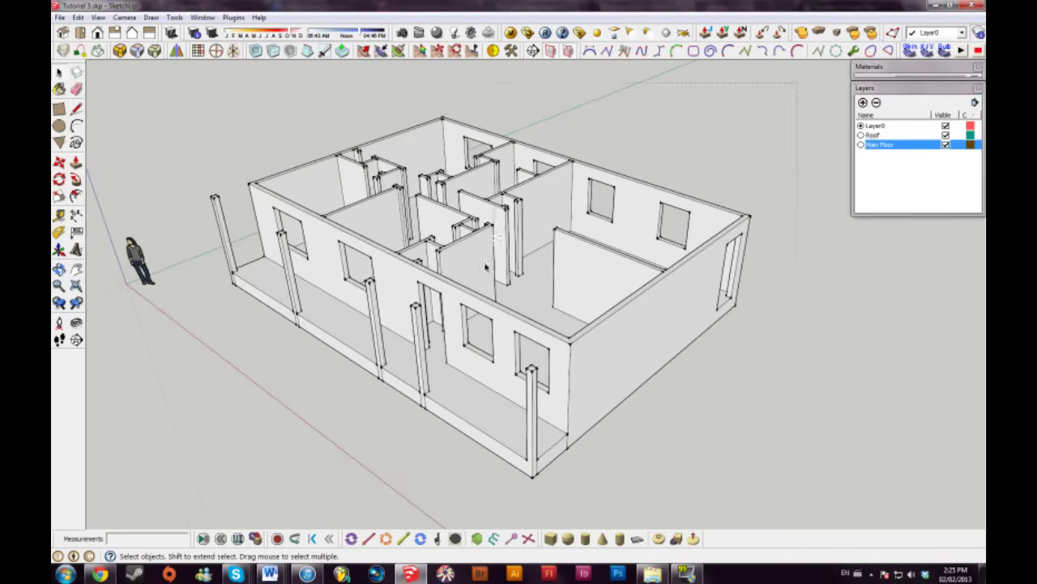
Turn the whole house geometry into a component named Main Floor
{"action": "left_click_drag", "start_coordinate": [487, 266], "coordinate": [199, 498]}
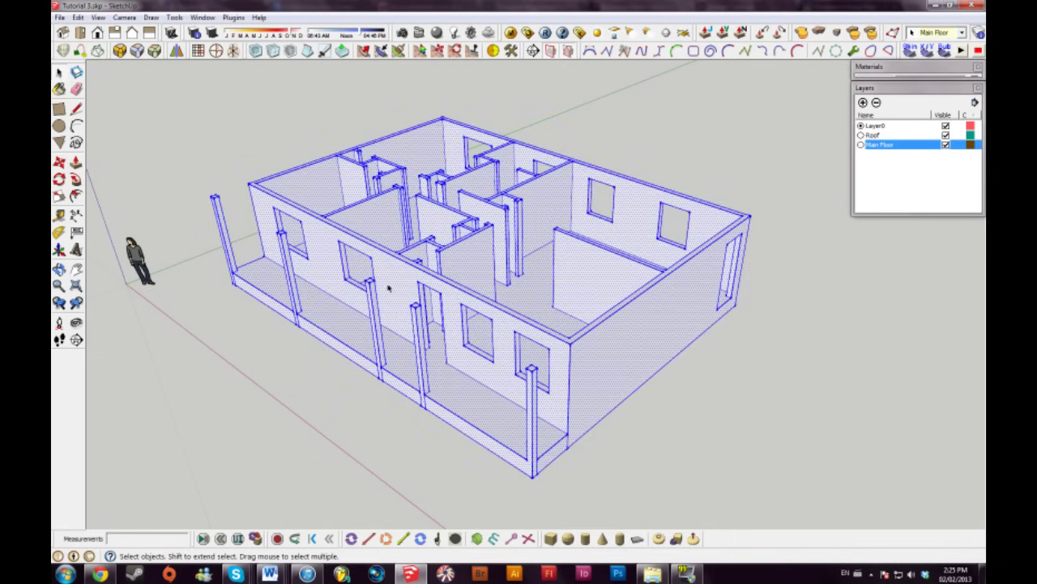
{"action": "key", "text": "g"}
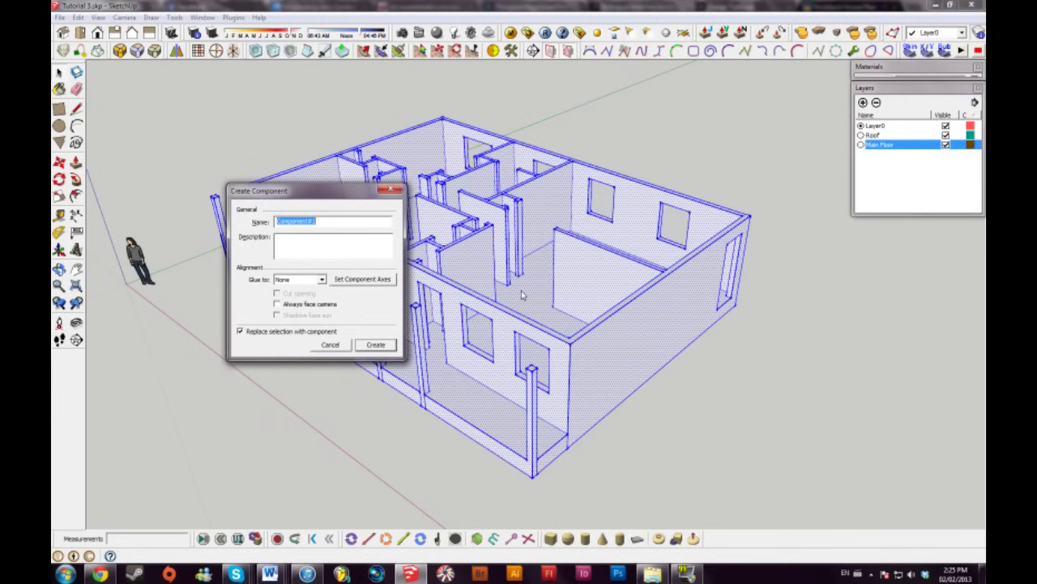
{"action": "type", "text": "Main Floor"}
{"action": "key", "text": "Return"}
Draw a roof rectangle across the tops of the outer walls, from one wall corner to the diagonally opposite one
{"action": "left_click", "coordinate": [900, 135]}
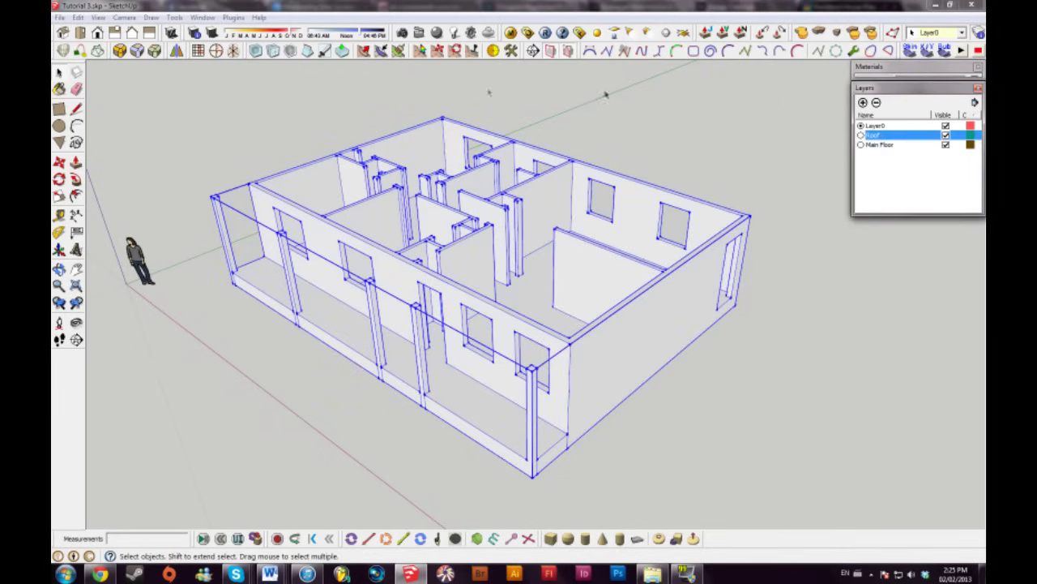
{"action": "left_click", "coordinate": [60, 108]}
{"action": "left_click", "coordinate": [252, 184]}
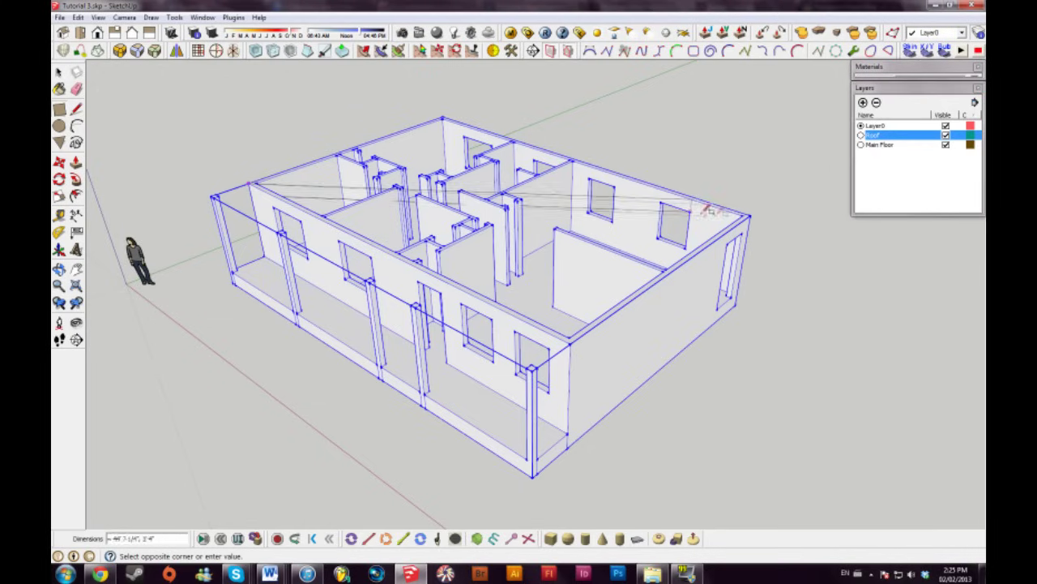
{"action": "left_click", "coordinate": [753, 215]}
{"action": "mouse_move", "coordinate": [754, 212]}
{"action": "middle_mouse_down"}
{"action": "mouse_move", "coordinate": [647, 254]}
{"action": "mouse_move", "coordinate": [621, 232]}
{"action": "middle_mouse_up"}
Select the new roof face with its edges and assign it to the Roof layer
{"action": "key", "text": "space"}
{"action": "left_click", "coordinate": [621, 232]}
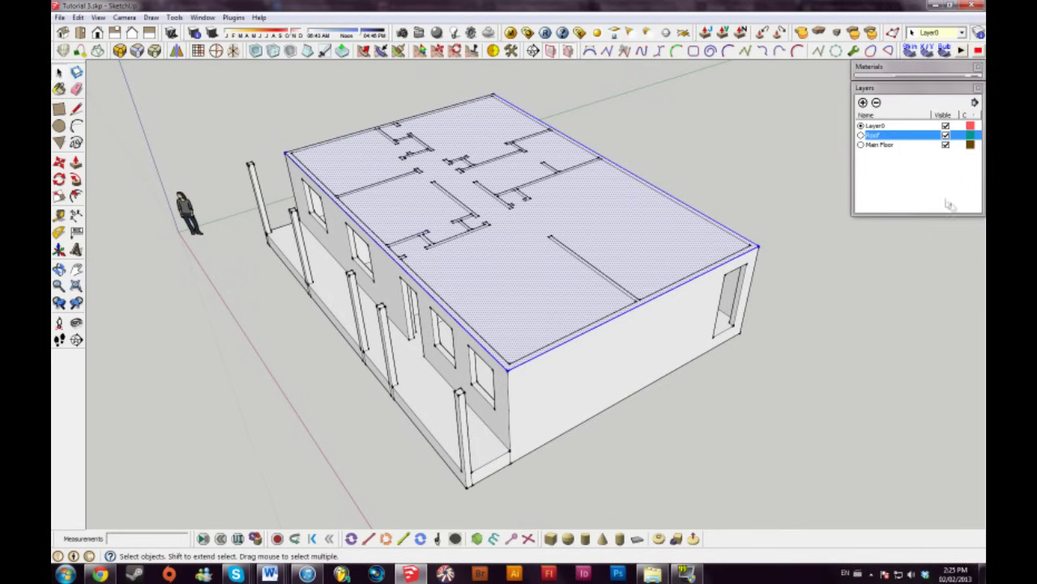
{"action": "left_click", "coordinate": [891, 128]}
{"action": "left_click", "coordinate": [890, 135]}
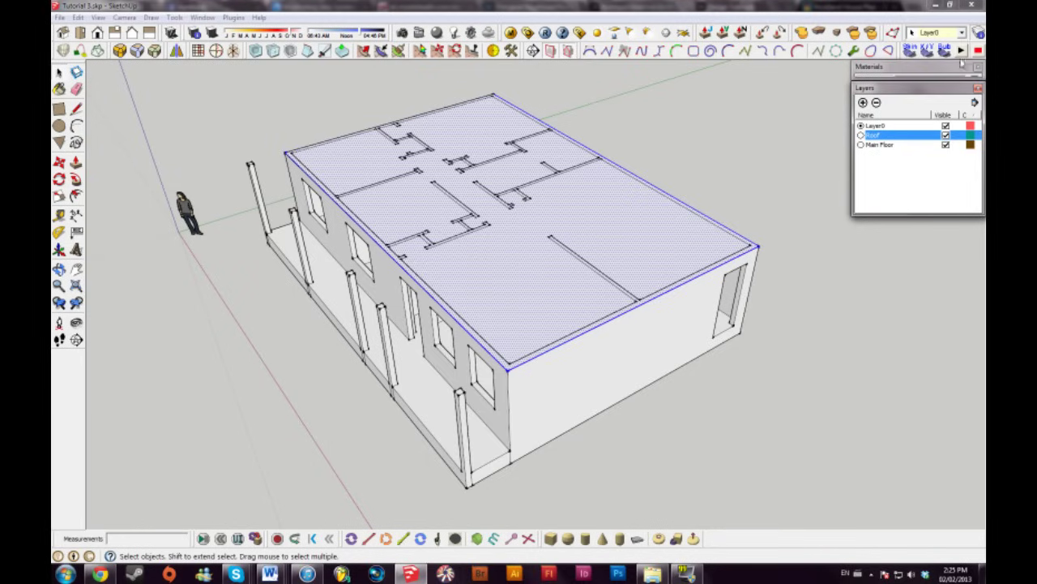
{"action": "left_click", "coordinate": [962, 33]}
{"action": "left_click", "coordinate": [932, 67]}
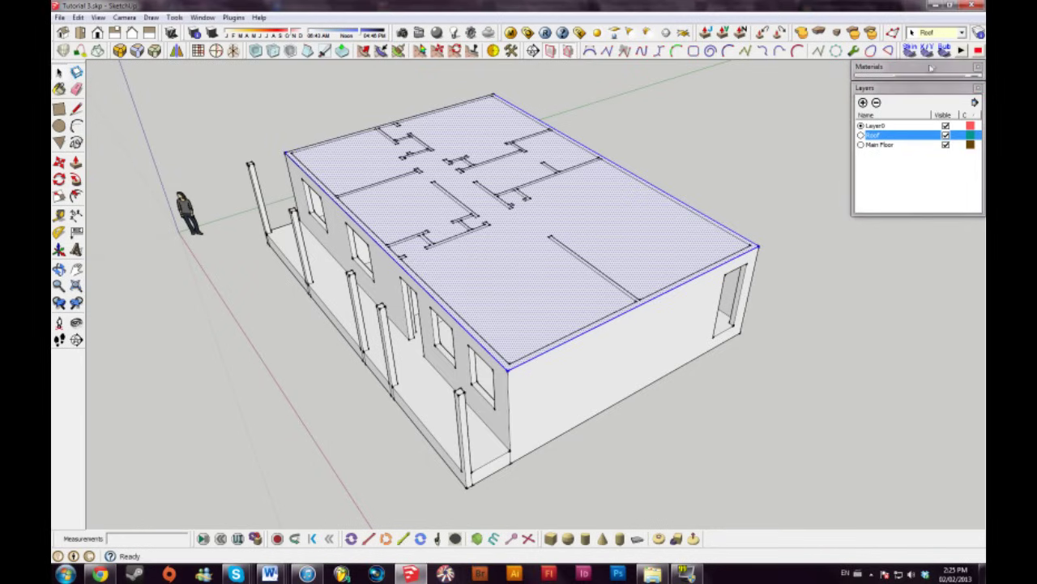
Toggle the visibility of the Roof and Main Floor layers to examine which geometry belongs to each
{"action": "left_click", "coordinate": [946, 135]}
{"action": "left_click", "coordinate": [946, 135]}
{"action": "left_click", "coordinate": [946, 135]}
{"action": "middle_click_drag", "start_coordinate": [657, 220], "coordinate": [452, 184]}
{"action": "left_click", "coordinate": [946, 136]}
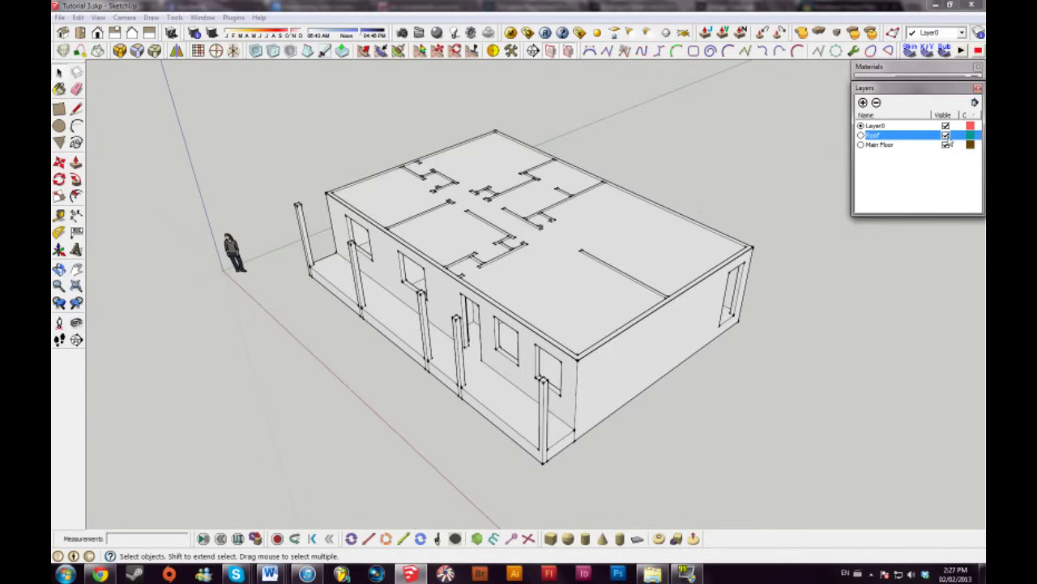
{"action": "left_click", "coordinate": [946, 135]}
{"action": "left_click", "coordinate": [946, 135]}
{"action": "left_click", "coordinate": [945, 136]}
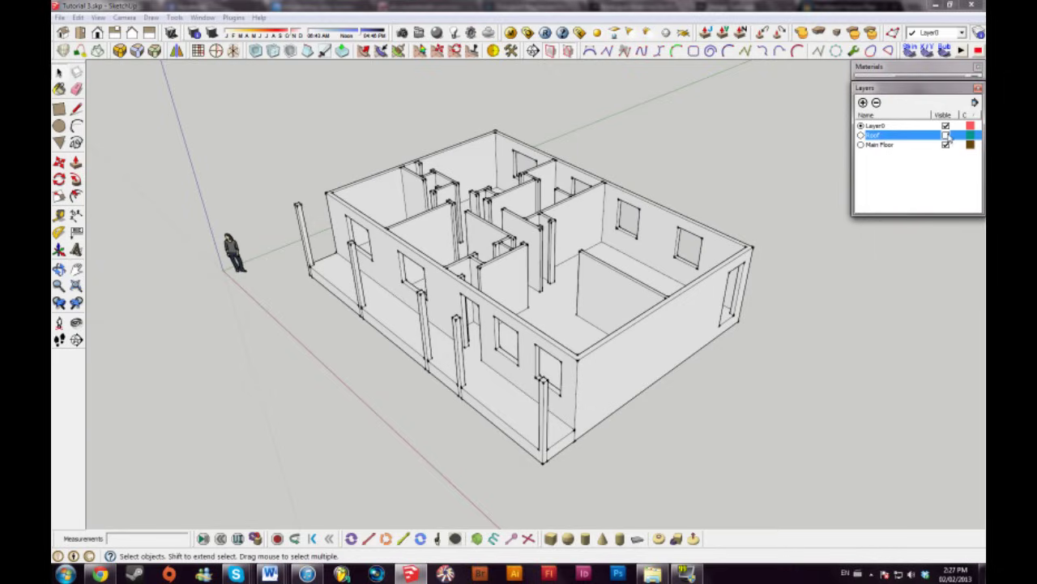
{"action": "left_click", "coordinate": [946, 135]}
{"action": "left_click", "coordinate": [946, 135]}
{"action": "left_click", "coordinate": [946, 136]}
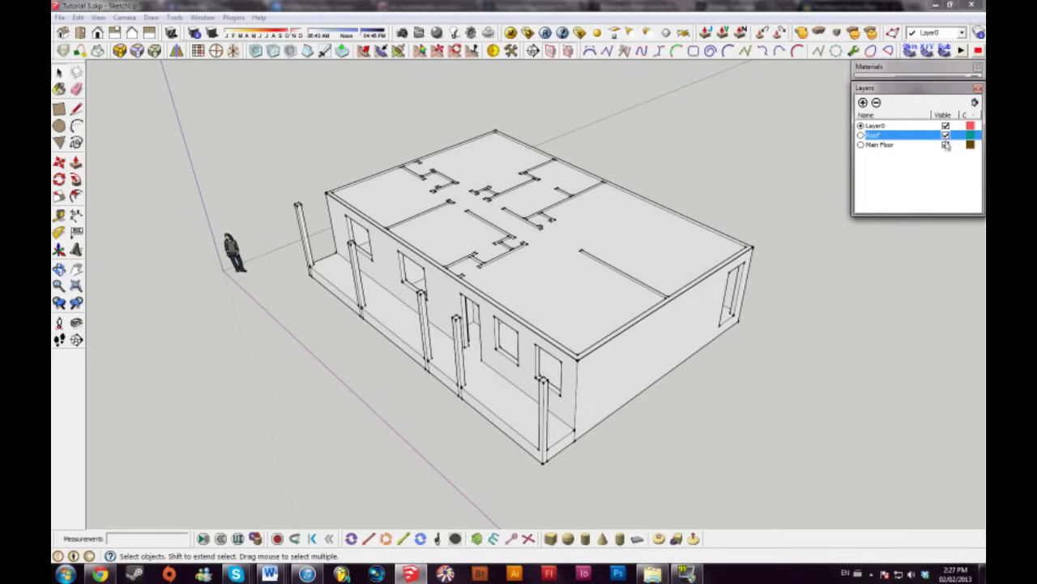
{"action": "left_click", "coordinate": [946, 145]}
{"action": "left_click", "coordinate": [946, 145]}
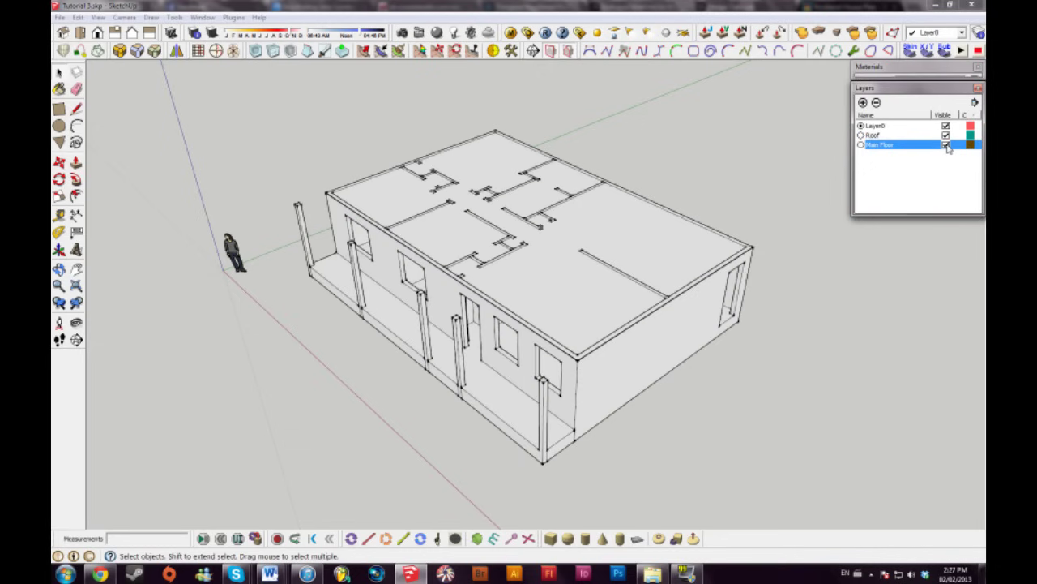
Lock the Main Floor component so that only the roof geometry can be edited
{"action": "left_click", "coordinate": [924, 137]}
{"action": "middle_click_drag", "start_coordinate": [567, 251], "coordinate": [502, 277]}
{"action": "left_click", "coordinate": [543, 310]}
{"action": "middle_click_drag", "start_coordinate": [544, 311], "coordinate": [532, 284]}
{"action": "middle_click_drag", "start_coordinate": [609, 238], "coordinate": [542, 264]}
{"action": "scroll", "coordinate": [538, 262], "scroll_direction": "up", "scroll_amount": 4}
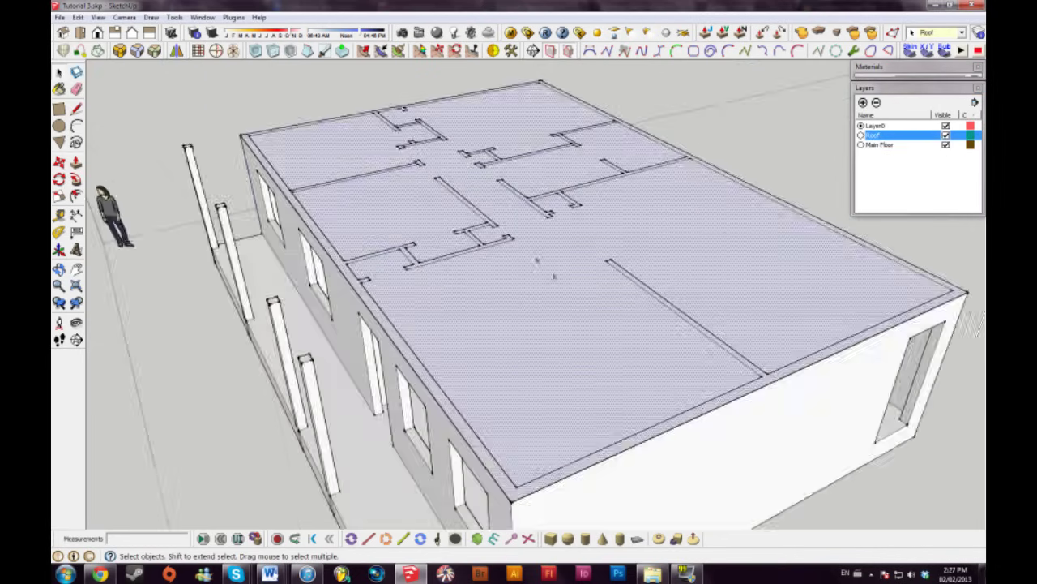
{"action": "scroll", "coordinate": [535, 259], "scroll_direction": "down", "scroll_amount": 3}
{"action": "left_click", "coordinate": [713, 448]}
{"action": "right_click", "coordinate": [582, 408]}
{"action": "left_click", "coordinate": [616, 107]}
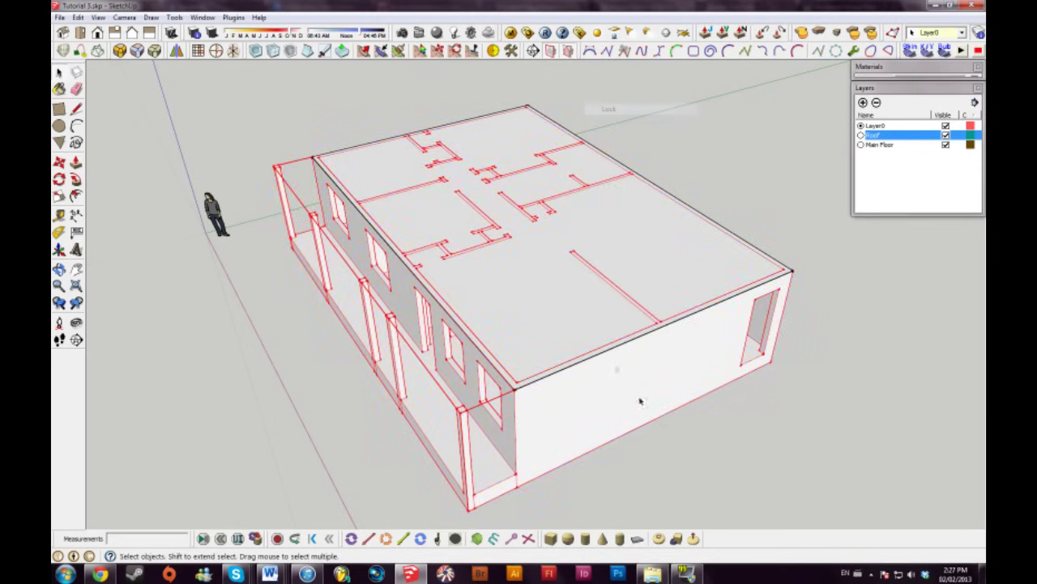
{"action": "left_click", "coordinate": [526, 371]}
{"action": "left_click", "coordinate": [650, 462]}
{"action": "scroll", "coordinate": [499, 310], "scroll_direction": "up", "scroll_amount": 2}
{"action": "key", "text": "m"}
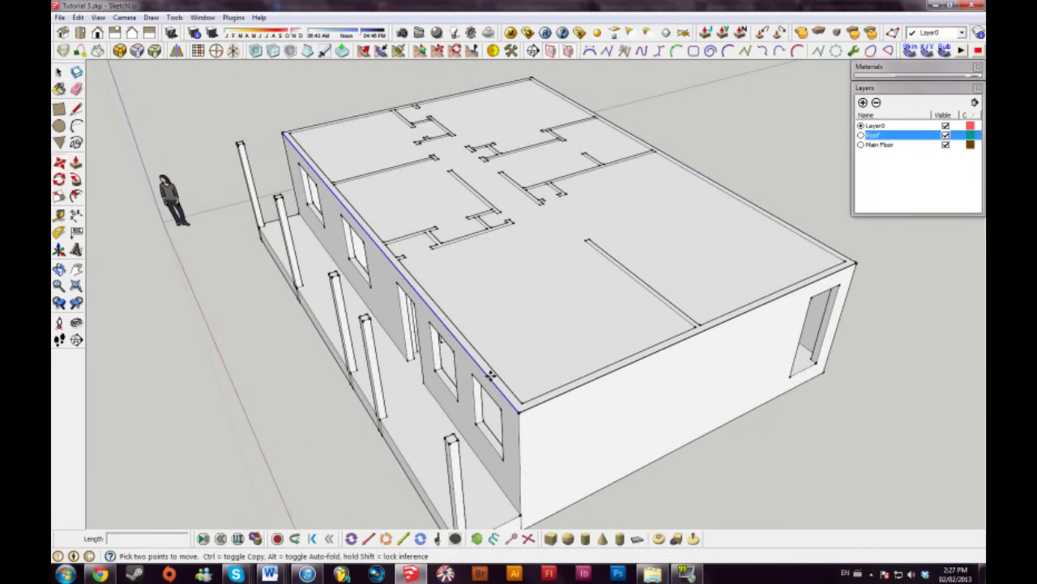
{"action": "left_click", "coordinate": [489, 377]}
{"action": "key", "text": "space"}
Extend the roof over the porch with a rectangle reaching the outer corner post, and erase the line dividing it from the main roof
{"action": "middle_click_drag", "start_coordinate": [451, 396], "coordinate": [460, 322]}
{"action": "key", "text": "r"}
{"action": "left_click", "coordinate": [320, 114]}
{"action": "left_click", "coordinate": [448, 400]}
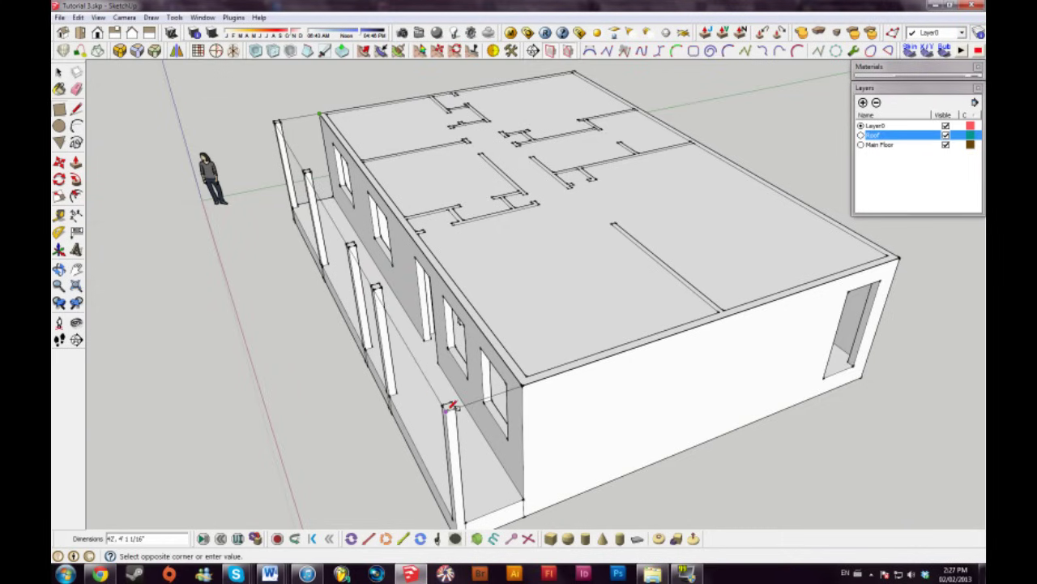
{"action": "key", "text": "e"}
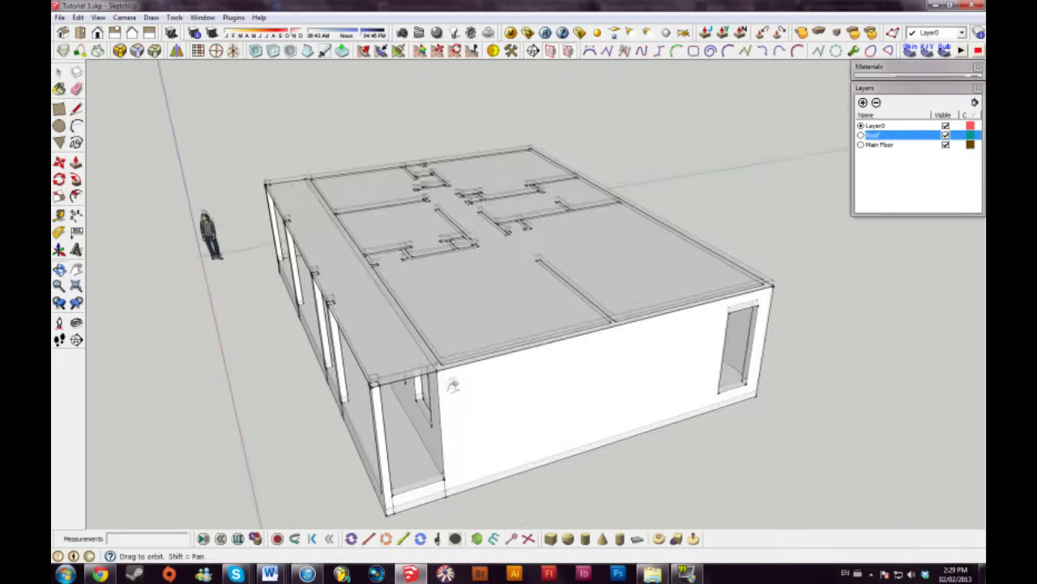
Push/Pull the roof face upward 6" to form a slab
{"action": "middle_click_drag", "start_coordinate": [451, 384], "coordinate": [447, 400]}
{"action": "key", "text": "p"}
{"action": "left_click", "coordinate": [389, 373]}
{"action": "left_click", "coordinate": [388, 367]}
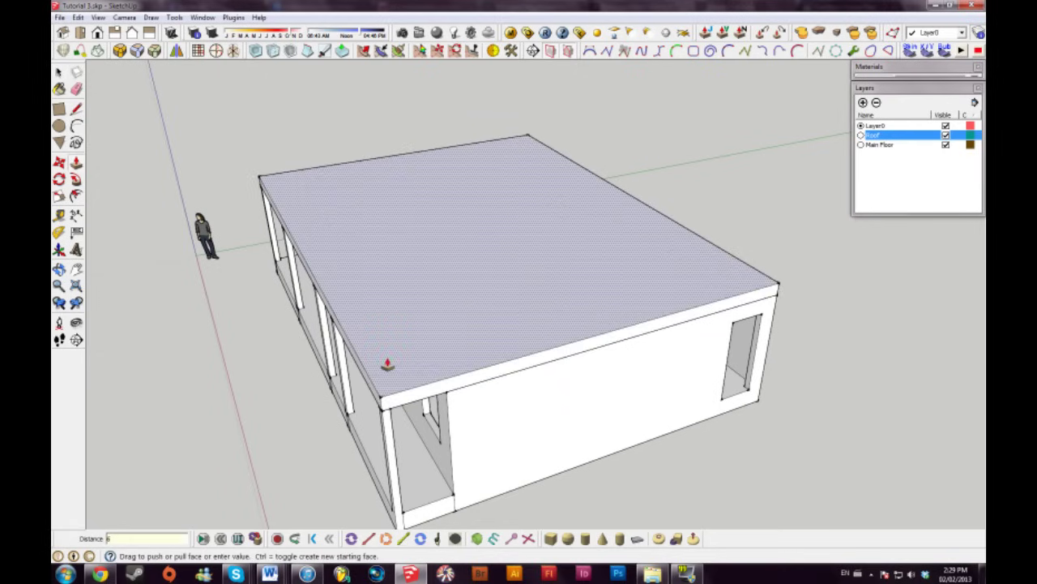
Offset the roof slab's top outline outward to create an overhang around the house
{"action": "left_click", "coordinate": [76, 195]}
{"action": "left_click", "coordinate": [359, 296]}
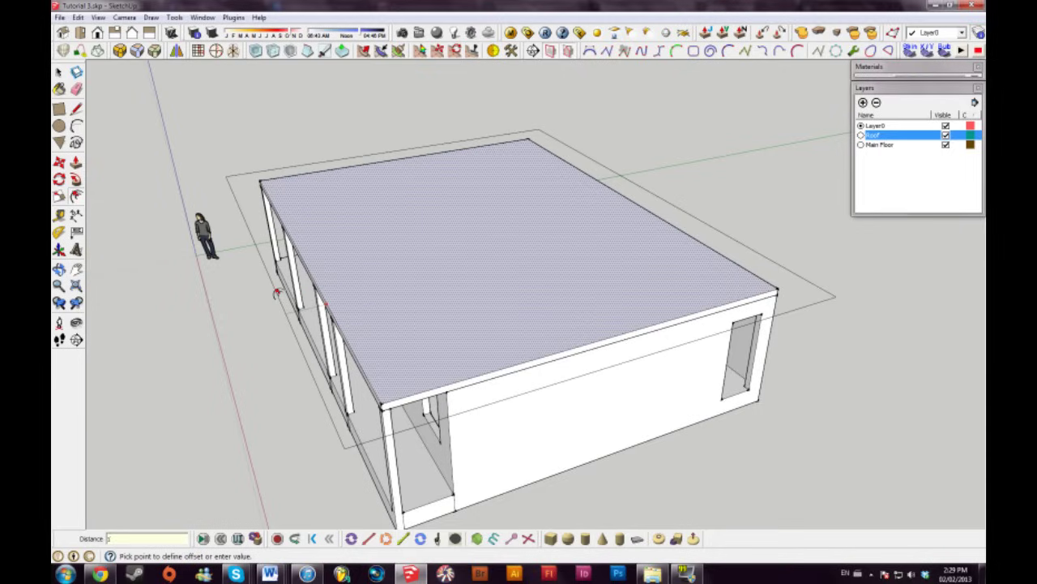
{"action": "key", "text": "Return"}
{"action": "key", "text": "space"}
{"action": "middle_click_drag", "start_coordinate": [403, 349], "coordinate": [386, 355]}
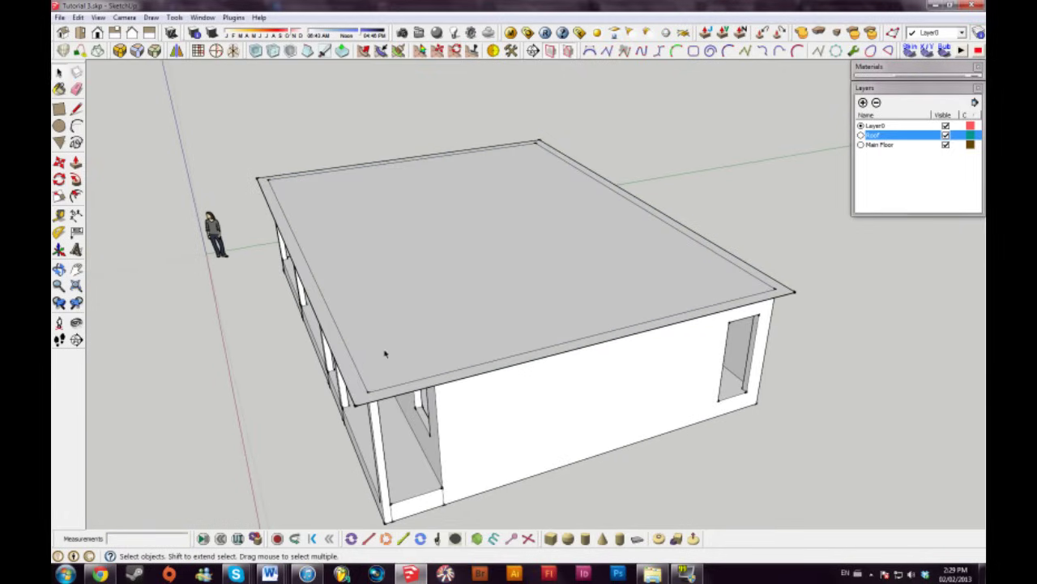
Push/Pull the overhang strip around the roof upward 6"
{"action": "scroll", "coordinate": [379, 362], "scroll_direction": "up", "scroll_amount": 1}
{"action": "key", "text": "p"}
{"action": "left_click", "coordinate": [349, 394]}
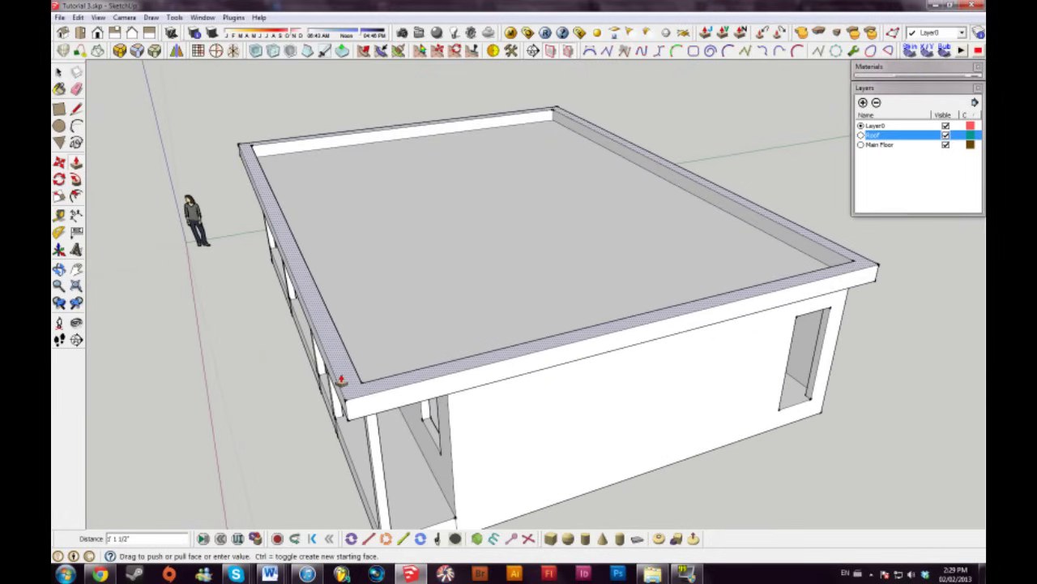
{"action": "type", "text": "6"}
{"action": "key", "text": "Return"}
{"action": "middle_click_drag", "start_coordinate": [347, 386], "coordinate": [369, 388]}
Draw a line across the raised rim to close the roof's top face, and erase the leftover inner edges
{"action": "key", "text": "l"}
{"action": "left_click", "coordinate": [355, 395]}
{"action": "left_click", "coordinate": [568, 104]}
{"action": "key", "text": "e"}
{"action": "left_click", "coordinate": [370, 373]}
{"action": "left_click", "coordinate": [353, 382]}
{"action": "left_click", "coordinate": [307, 136]}
{"action": "left_click", "coordinate": [655, 158]}
{"action": "key", "text": "space"}
{"action": "left_click", "coordinate": [607, 257]}
{"action": "mouse_move", "coordinate": [607, 256]}
{"action": "middle_mouse_down"}
{"action": "mouse_move", "coordinate": [675, 264]}
{"action": "mouse_move", "coordinate": [632, 259]}
{"action": "middle_mouse_up"}
{"action": "left_click", "coordinate": [937, 440]}
Draw a ridge line across the roof's top face between the midpoints of its two end edges
{"action": "middle_click_drag", "start_coordinate": [606, 329], "coordinate": [673, 336]}
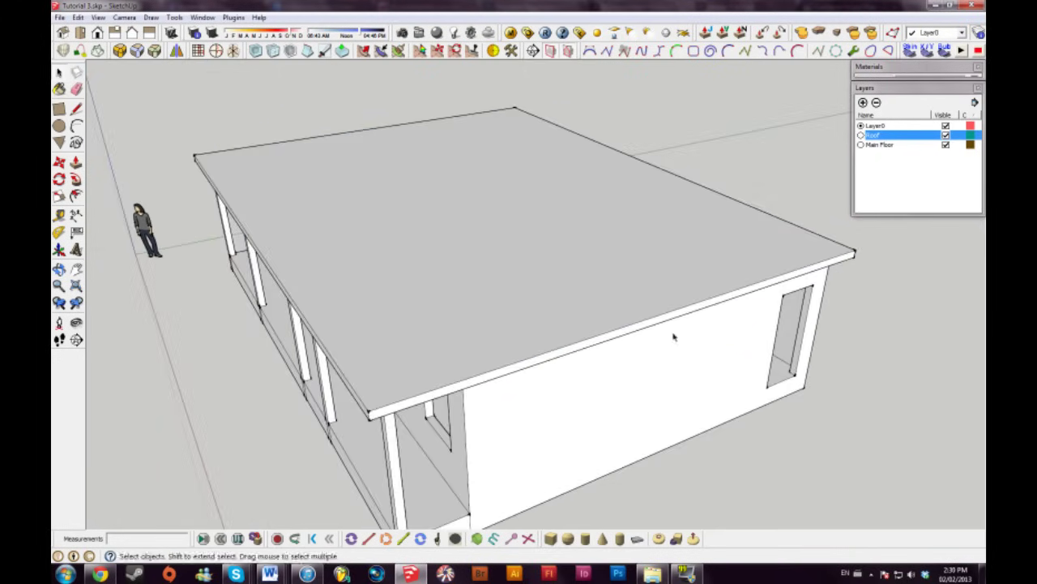
{"action": "key", "text": "l"}
{"action": "left_click", "coordinate": [657, 314]}
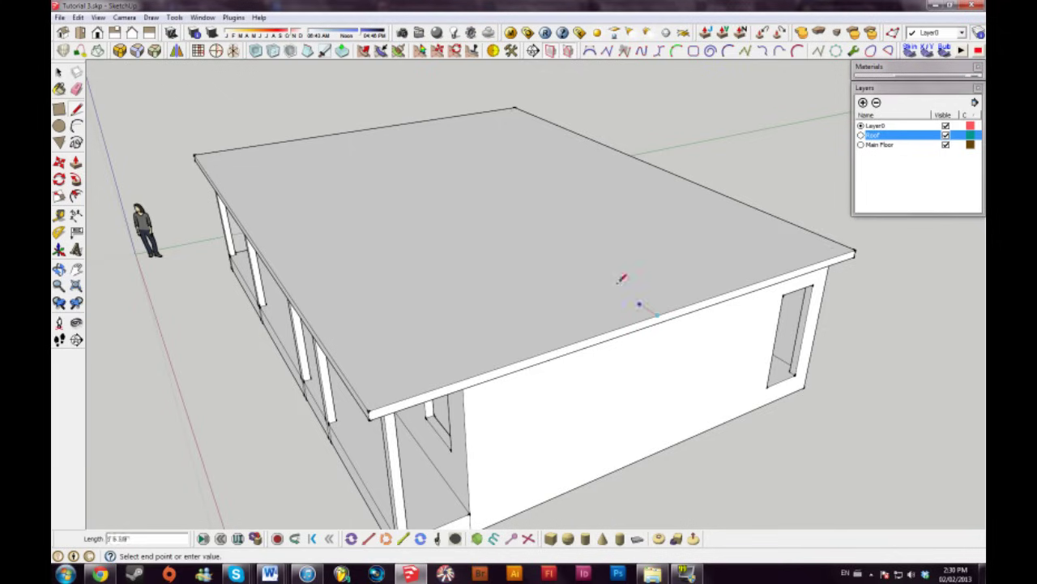
{"action": "left_click", "coordinate": [382, 126]}
{"action": "key", "text": "space"}
Move the ridge line straight up to form a gable roof
{"action": "middle_click_drag", "start_coordinate": [619, 254], "coordinate": [598, 252]}
{"action": "left_click", "coordinate": [614, 295]}
{"action": "key", "text": "m"}
{"action": "key", "text": "space"}
{"action": "left_click", "coordinate": [613, 296]}
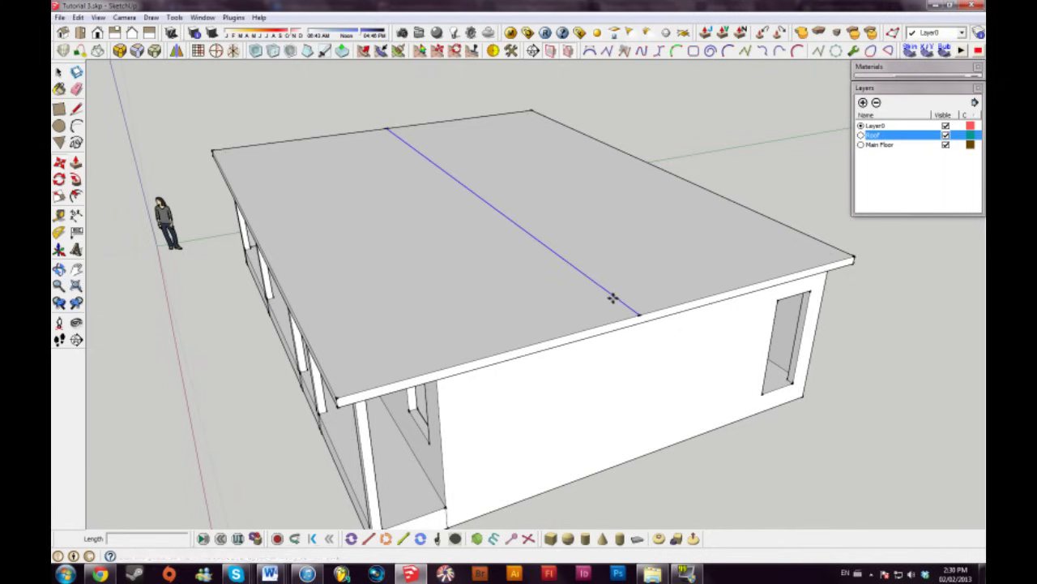
{"action": "key", "text": "m"}
{"action": "left_click_drag", "start_coordinate": [639, 314], "coordinate": [637, 260]}
{"action": "key", "text": "space"}
{"action": "middle_click_drag", "start_coordinate": [637, 267], "coordinate": [454, 352]}
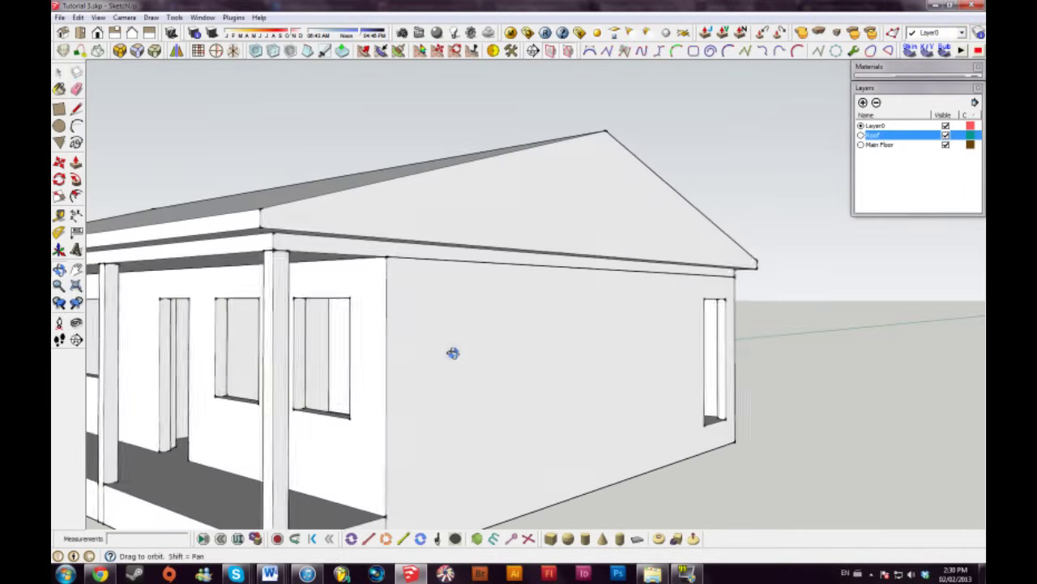
Draw lines on the gable end from the lower eave corners toward the peak, parallel to the roof slopes
{"action": "left_click", "coordinate": [571, 223]}
{"action": "mouse_move", "coordinate": [571, 223]}
{"action": "middle_mouse_down"}
{"action": "mouse_move", "coordinate": [581, 229]}
{"action": "mouse_move", "coordinate": [624, 202]}
{"action": "mouse_move", "coordinate": [612, 191]}
{"action": "middle_mouse_up"}
{"action": "left_click", "coordinate": [704, 328]}
{"action": "middle_click_drag", "start_coordinate": [590, 301], "coordinate": [587, 311]}
{"action": "key", "text": "l"}
{"action": "left_click", "coordinate": [329, 257]}
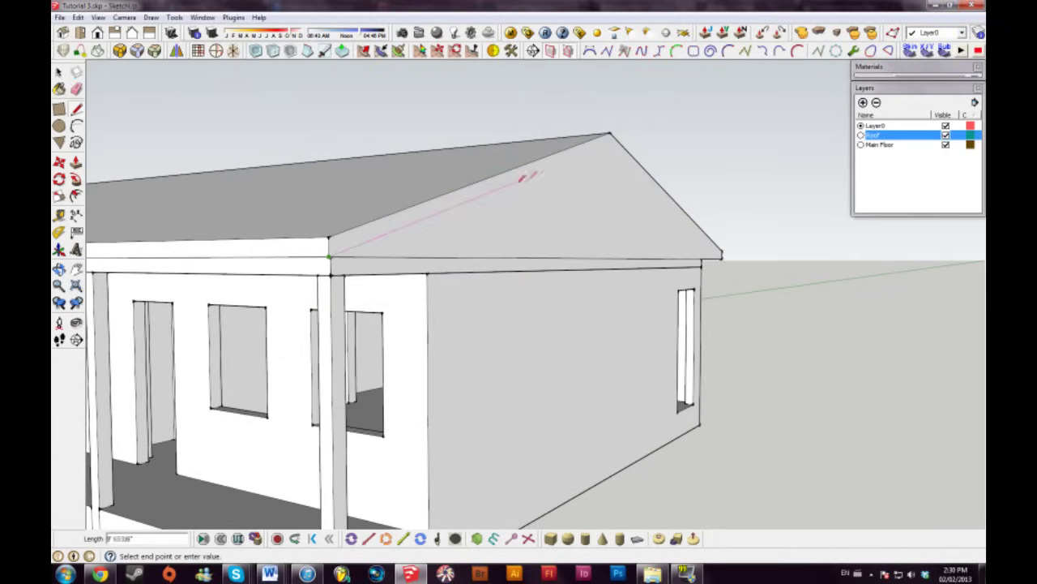
{"action": "left_click", "coordinate": [626, 132]}
{"action": "mouse_move", "coordinate": [631, 132]}
{"action": "middle_mouse_down"}
{"action": "mouse_move", "coordinate": [548, 219]}
{"action": "mouse_move", "coordinate": [440, 233]}
{"action": "mouse_move", "coordinate": [454, 242]}
{"action": "middle_mouse_up"}
{"action": "key", "text": "space"}
Erase the excess line segments near the gable's peak
{"action": "middle_click_drag", "start_coordinate": [753, 248], "coordinate": [814, 288]}
{"action": "key", "text": "e"}
{"action": "left_click", "coordinate": [564, 128]}
{"action": "left_click", "coordinate": [636, 126]}
Push the gable's triangular face back beneath the roof overhang and erase the stray edge at its lower eave corner
{"action": "mouse_move", "coordinate": [617, 120]}
{"action": "middle_mouse_down"}
{"action": "mouse_move", "coordinate": [685, 109]}
{"action": "mouse_move", "coordinate": [586, 204]}
{"action": "middle_mouse_up"}
{"action": "key", "text": "p"}
{"action": "left_click", "coordinate": [568, 209]}
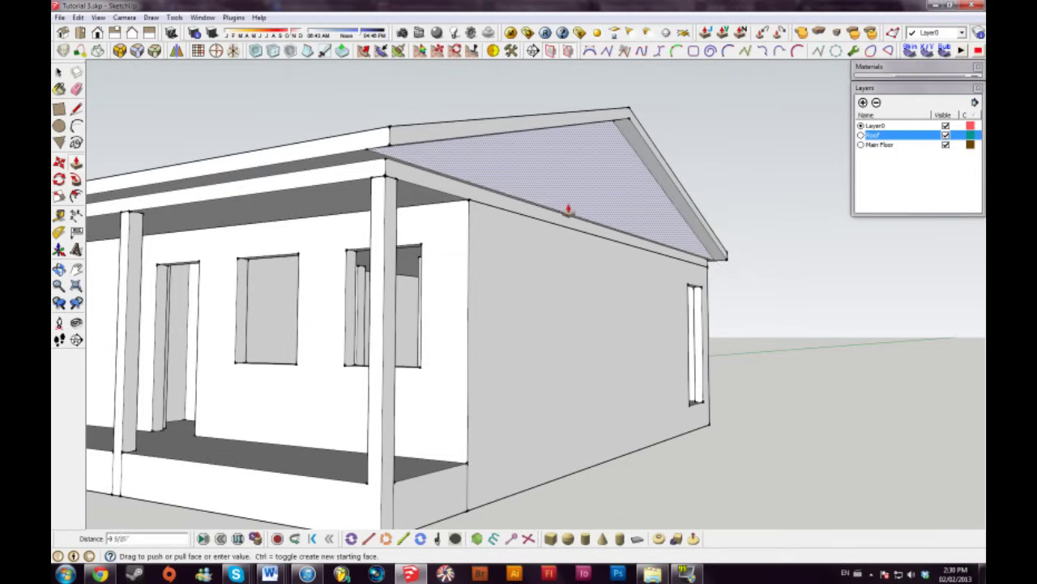
{"action": "left_click", "coordinate": [556, 238]}
{"action": "mouse_move", "coordinate": [556, 238]}
{"action": "middle_mouse_down"}
{"action": "mouse_move", "coordinate": [673, 195]}
{"action": "mouse_move", "coordinate": [546, 261]}
{"action": "mouse_move", "coordinate": [423, 186]}
{"action": "mouse_move", "coordinate": [413, 141]}
{"action": "middle_mouse_up"}
{"action": "key", "text": "space"}
{"action": "key", "text": "e"}
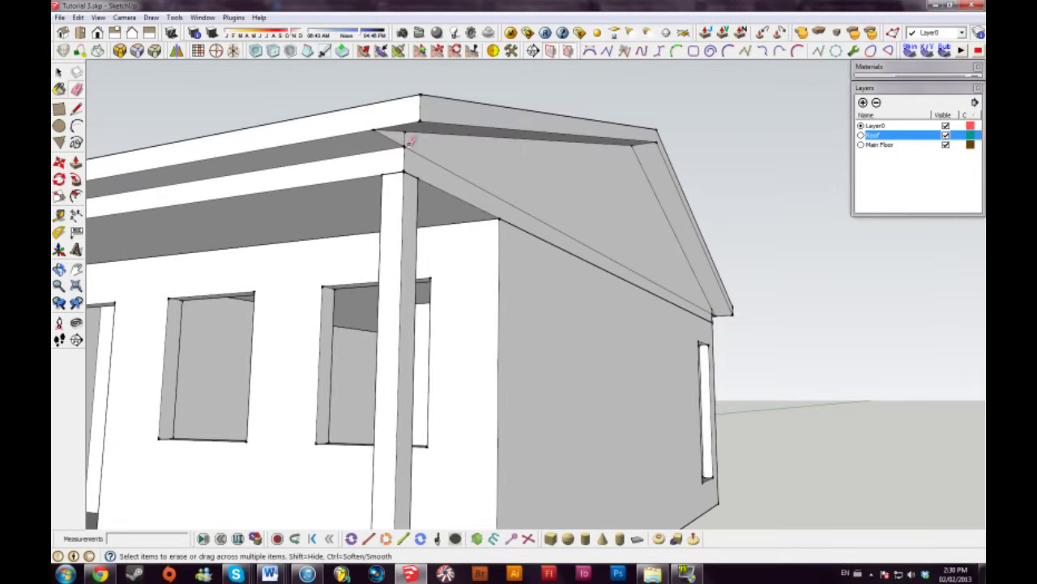
{"action": "left_click", "coordinate": [405, 140]}
Examine the gable roof from both ends of the house and along the porch side
{"action": "scroll", "coordinate": [518, 174], "scroll_direction": "down", "scroll_amount": 10}
{"action": "mouse_move", "coordinate": [487, 235]}
{"action": "middle_mouse_down"}
{"action": "mouse_move", "coordinate": [436, 308]}
{"action": "mouse_move", "coordinate": [445, 290]}
{"action": "mouse_move", "coordinate": [511, 290]}
{"action": "middle_mouse_up"}
{"action": "scroll", "coordinate": [394, 297], "scroll_direction": "up", "scroll_amount": 5}
{"action": "middle_click_drag", "start_coordinate": [348, 289], "coordinate": [519, 284]}
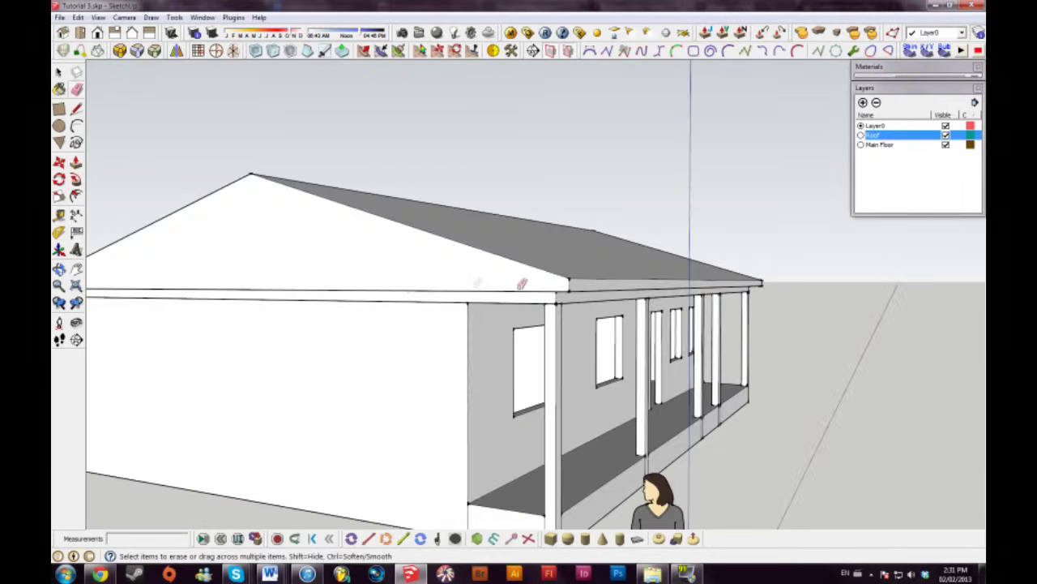
{"action": "scroll", "coordinate": [423, 273], "scroll_direction": "up", "scroll_amount": 3}
{"action": "key", "text": "space"}
{"action": "scroll", "coordinate": [491, 287], "scroll_direction": "down", "scroll_amount": 8}
{"action": "mouse_move", "coordinate": [632, 308]}
{"action": "middle_mouse_down"}
{"action": "mouse_move", "coordinate": [454, 359]}
{"action": "mouse_move", "coordinate": [553, 372]}
{"action": "mouse_move", "coordinate": [674, 290]}
{"action": "middle_mouse_up"}
{"action": "scroll", "coordinate": [454, 359], "scroll_direction": "up", "scroll_amount": 4}
{"action": "scroll", "coordinate": [554, 372], "scroll_direction": "down", "scroll_amount": 3}
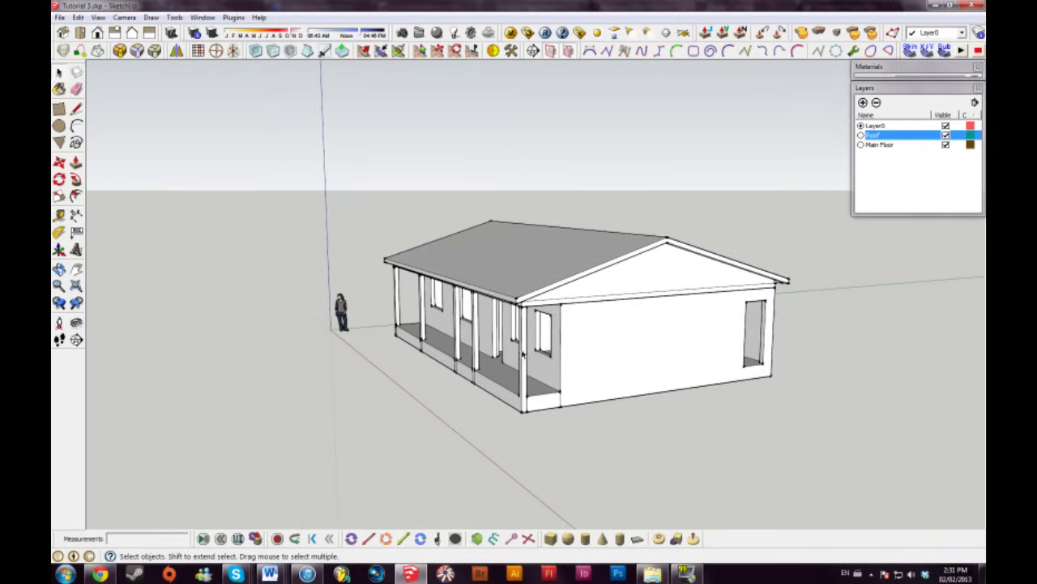
{"action": "middle_click_drag", "start_coordinate": [522, 354], "coordinate": [594, 355]}
{"action": "scroll", "coordinate": [502, 375], "scroll_direction": "up", "scroll_amount": 4}
Select the Main Floor layer entry and open the main floor group for editing near the front entrance
{"action": "left_click", "coordinate": [503, 376]}
{"action": "middle_click_drag", "start_coordinate": [503, 376], "coordinate": [590, 399]}
{"action": "left_click", "coordinate": [555, 413]}
{"action": "left_click", "coordinate": [879, 146]}
{"action": "double_click", "coordinate": [515, 391]}
{"action": "middle_click_drag", "start_coordinate": [503, 409], "coordinate": [546, 372]}
{"action": "scroll", "coordinate": [531, 395], "scroll_direction": "up", "scroll_amount": 4}
Mark the porch's front face between the entrance posts with horizontal guides spaced 6 inches apart for three risers
{"action": "key", "text": "l"}
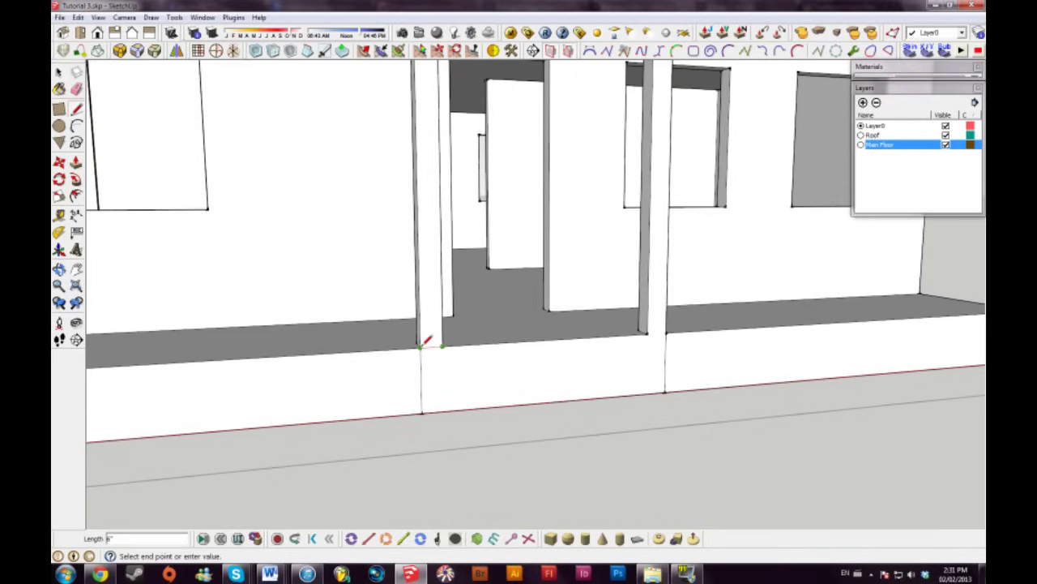
{"action": "key", "text": "t"}
{"action": "middle_click_drag", "start_coordinate": [658, 334], "coordinate": [603, 354]}
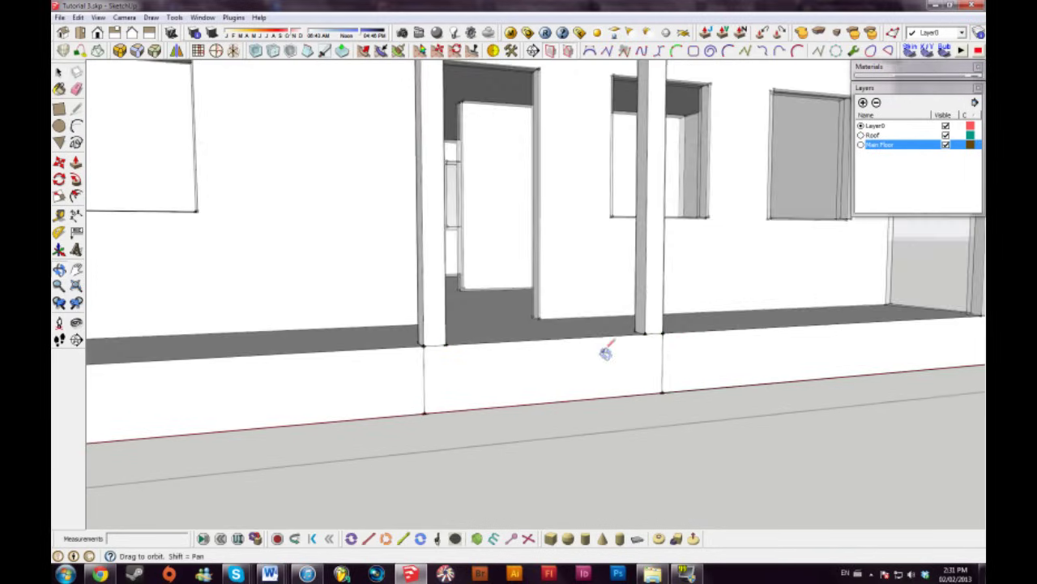
{"action": "scroll", "coordinate": [578, 398], "scroll_direction": "up", "scroll_amount": 3}
{"action": "left_click", "coordinate": [574, 419]}
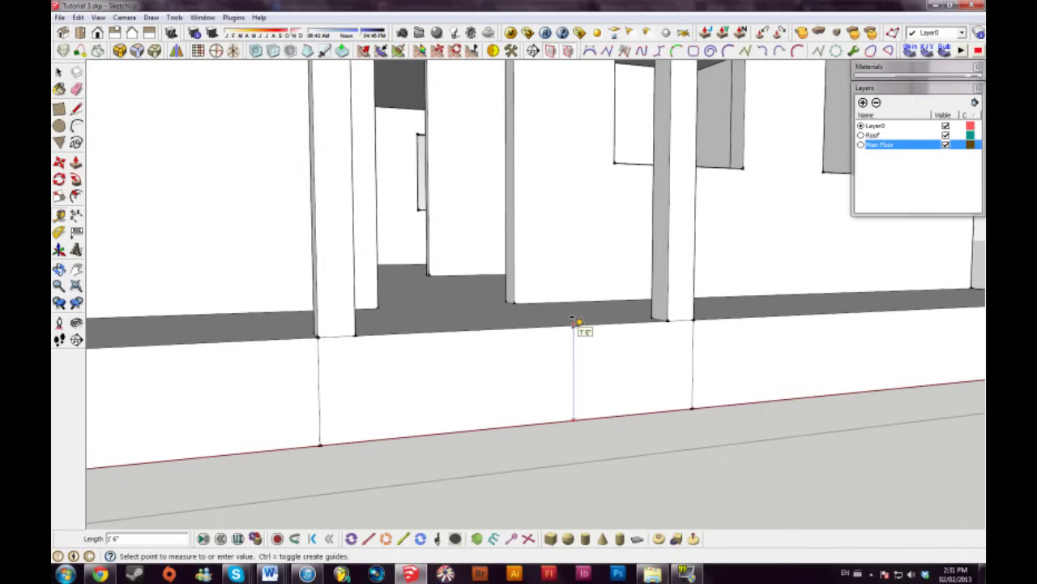
{"action": "type", "text": "6"}
{"action": "key", "text": "Return"}
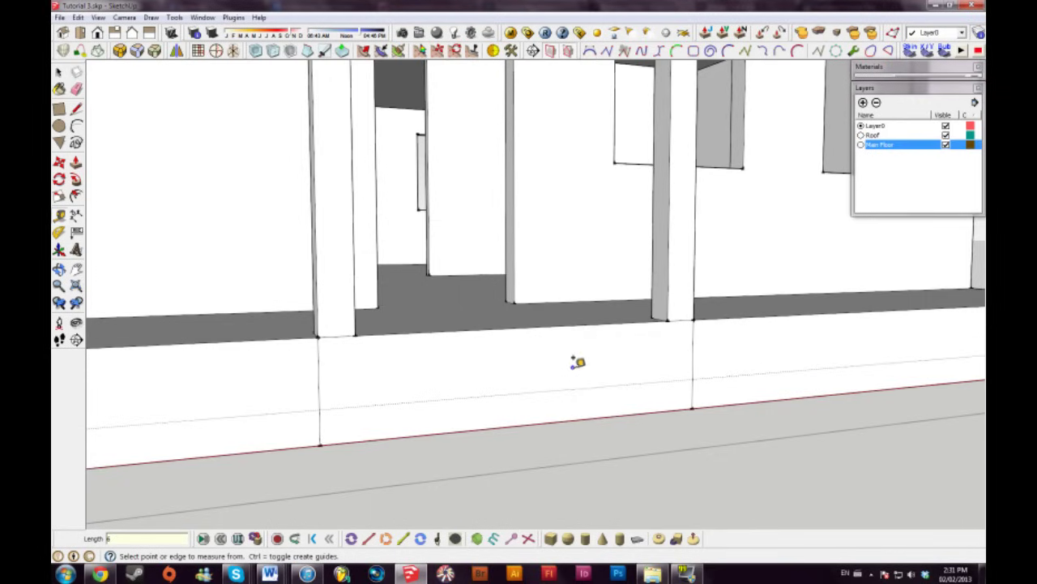
{"action": "left_click", "coordinate": [575, 388]}
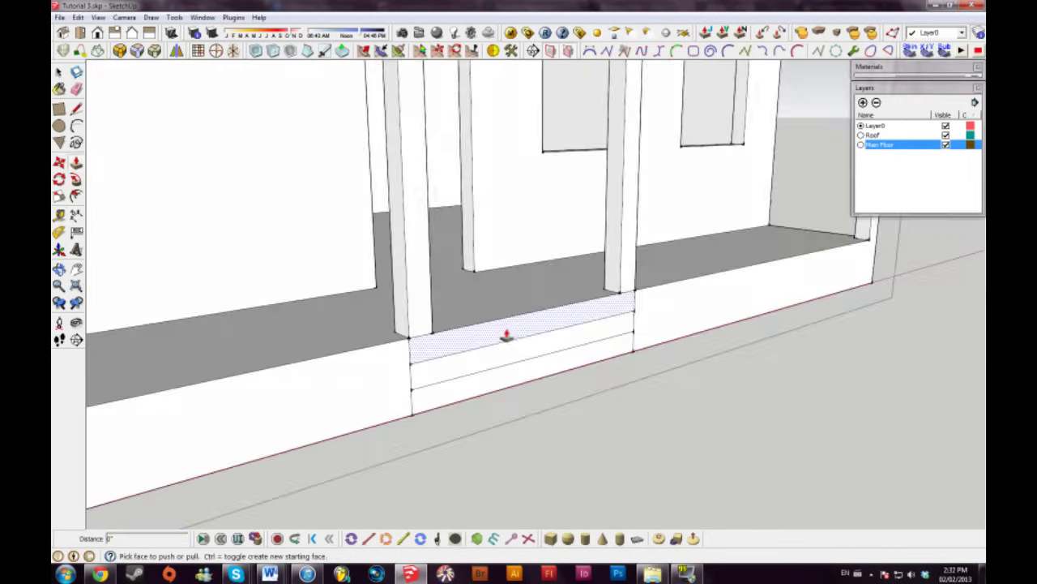
Pull the three riser faces outward into front steps, the top one 8 inches and the middle one 1'4" deep
{"action": "left_click_drag", "start_coordinate": [505, 332], "coordinate": [536, 345]}
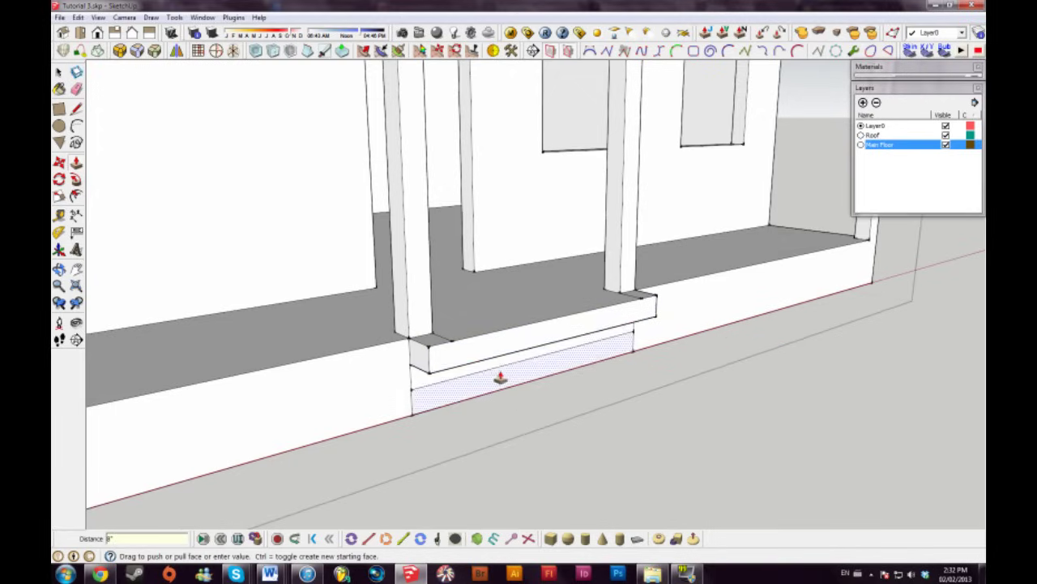
{"action": "left_click_drag", "start_coordinate": [501, 375], "coordinate": [521, 359]}
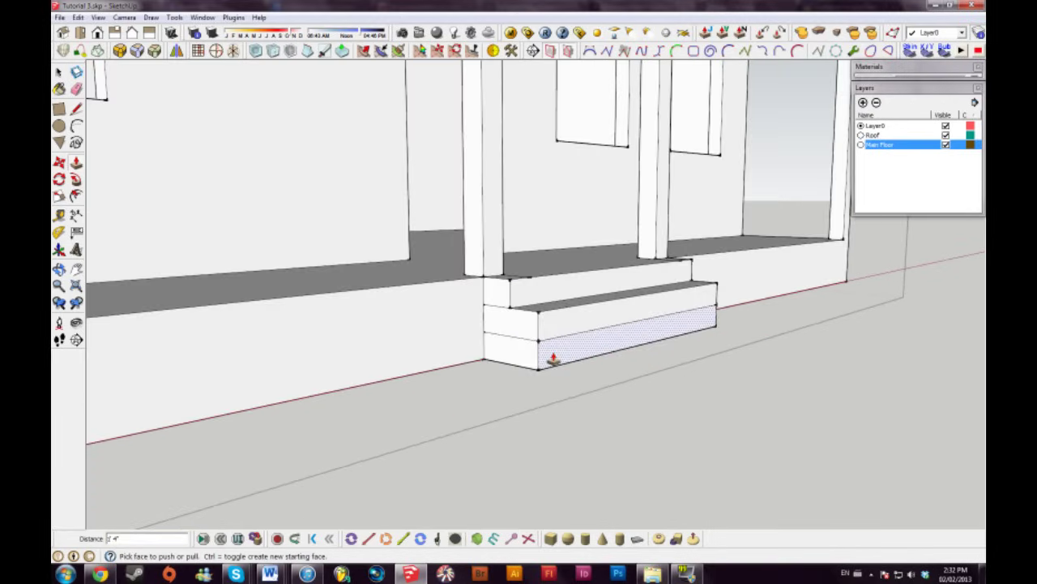
{"action": "left_click", "coordinate": [553, 359]}
{"action": "type", "text": "8 1/"}
{"action": "key", "text": "Return"}
Erase the horizontal dividing edges on both side faces of the front steps
{"action": "mouse_move", "coordinate": [627, 359]}
{"action": "middle_mouse_down"}
{"action": "mouse_move", "coordinate": [551, 382]}
{"action": "mouse_move", "coordinate": [503, 370]}
{"action": "middle_mouse_up"}
{"action": "key", "text": "e"}
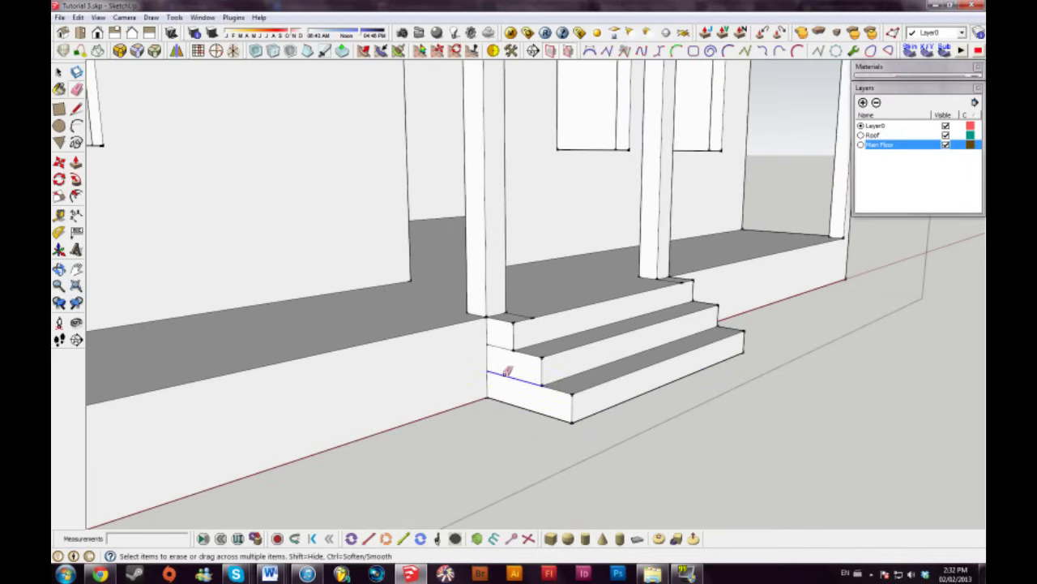
{"action": "middle_click_drag", "start_coordinate": [543, 302], "coordinate": [348, 359]}
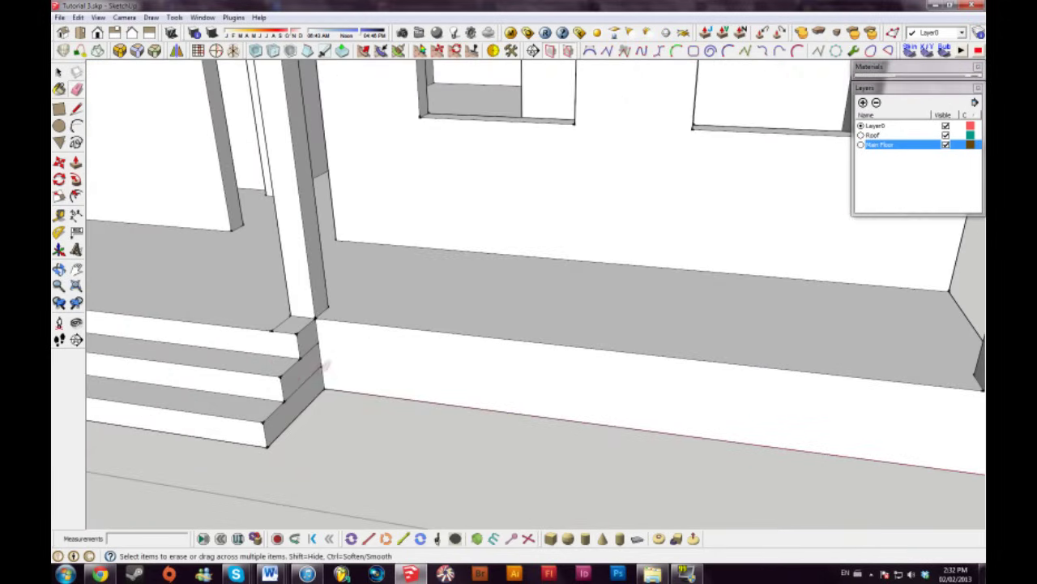
{"action": "middle_click_drag", "start_coordinate": [293, 321], "coordinate": [718, 345]}
{"action": "scroll", "coordinate": [579, 375], "scroll_direction": "up", "scroll_amount": 2}
Widen the front steps by pulling their side faces outward 6 inches
{"action": "key", "text": "space"}
{"action": "key", "text": "p"}
{"action": "left_click", "coordinate": [435, 421]}
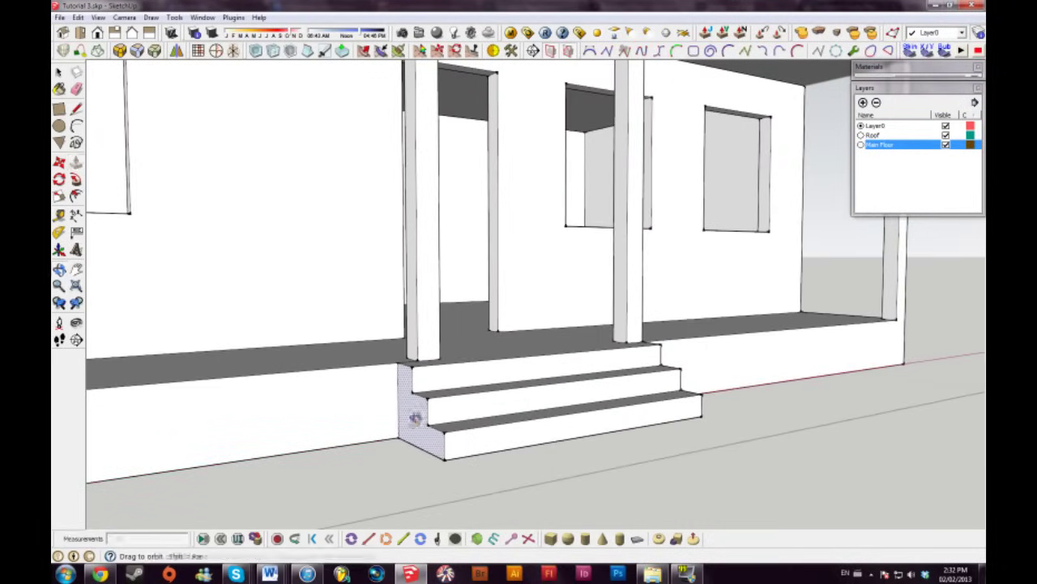
{"action": "middle_click_drag", "start_coordinate": [413, 418], "coordinate": [372, 494]}
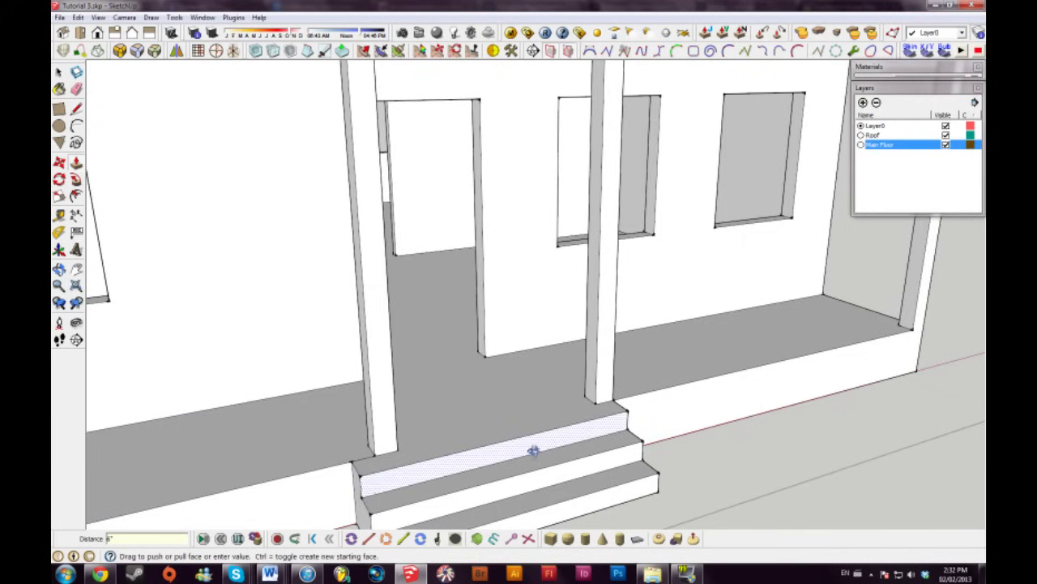
{"action": "middle_click_drag", "start_coordinate": [532, 451], "coordinate": [317, 431]}
{"action": "key", "text": "Return"}
Draw lines on the wall below the side door to outline three stacked risers
{"action": "key", "text": "space"}
{"action": "scroll", "coordinate": [411, 433], "scroll_direction": "down", "scroll_amount": 6}
{"action": "middle_click_drag", "start_coordinate": [509, 389], "coordinate": [397, 365]}
{"action": "middle_click_drag", "start_coordinate": [638, 356], "coordinate": [458, 355]}
{"action": "scroll", "coordinate": [635, 354], "scroll_direction": "up", "scroll_amount": 3}
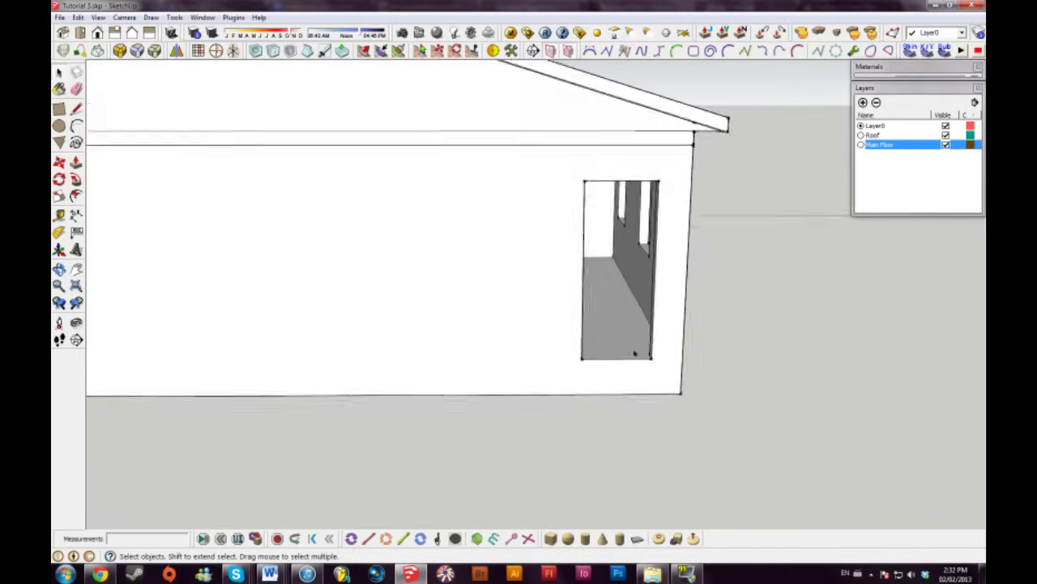
{"action": "scroll", "coordinate": [640, 373], "scroll_direction": "up", "scroll_amount": 3}
{"action": "middle_click_drag", "start_coordinate": [648, 397], "coordinate": [568, 397]}
{"action": "middle_click_drag", "start_coordinate": [561, 350], "coordinate": [572, 386]}
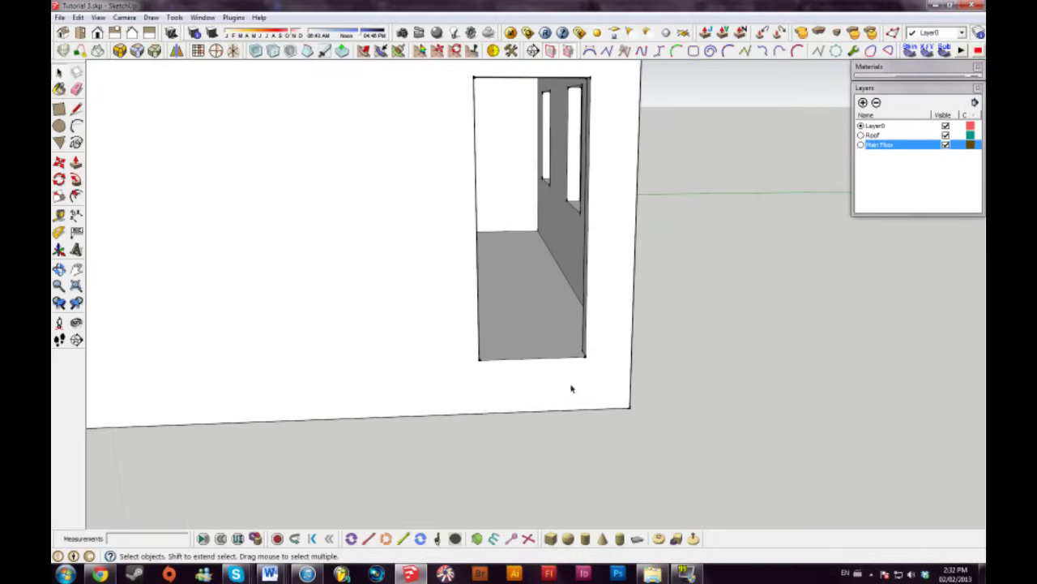
{"action": "key", "text": "l"}
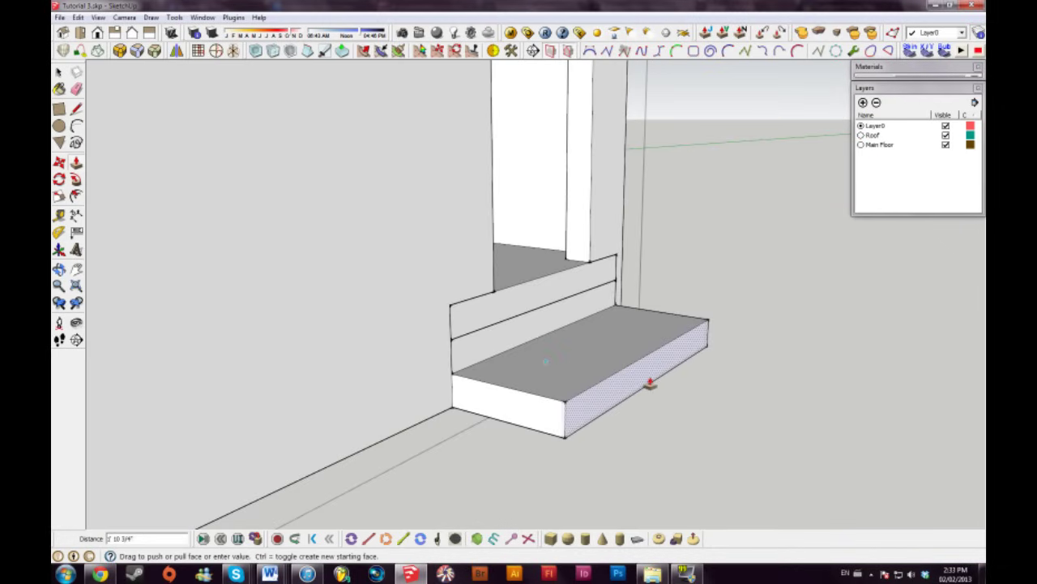
Pull the three risers below the side door outward into steps, the bottom one 2 feet deep
{"action": "type", "text": "2"}
{"action": "key", "text": "Return"}
{"action": "left_click", "coordinate": [486, 342]}
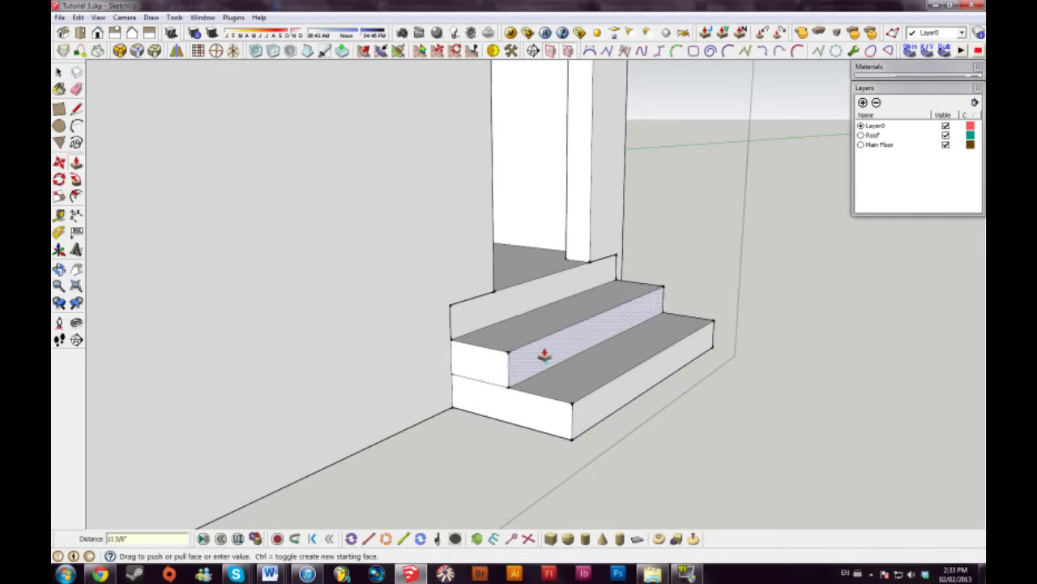
{"action": "left_click", "coordinate": [543, 353]}
{"action": "left_click", "coordinate": [497, 318]}
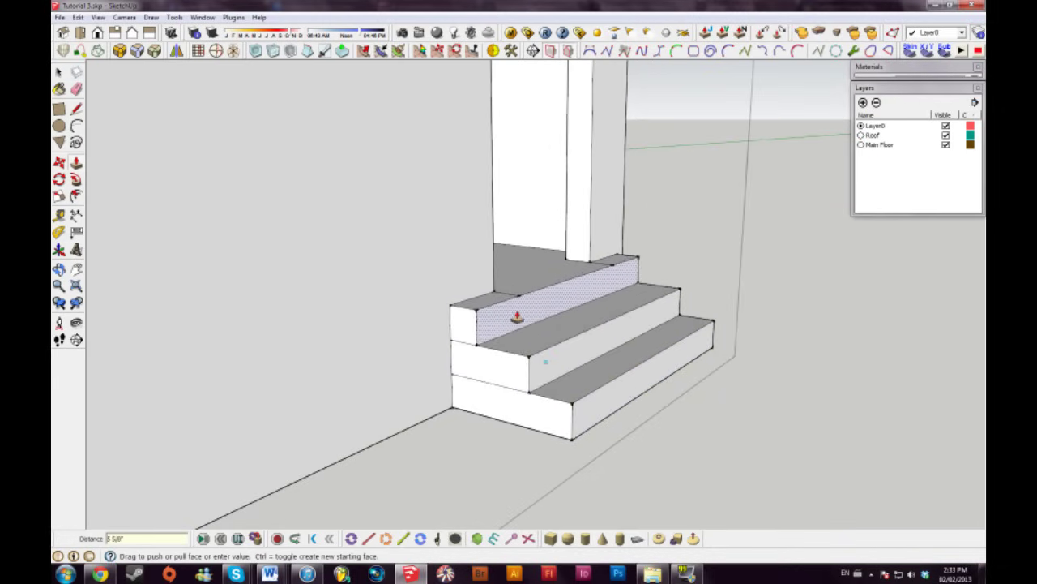
{"action": "left_click", "coordinate": [518, 318]}
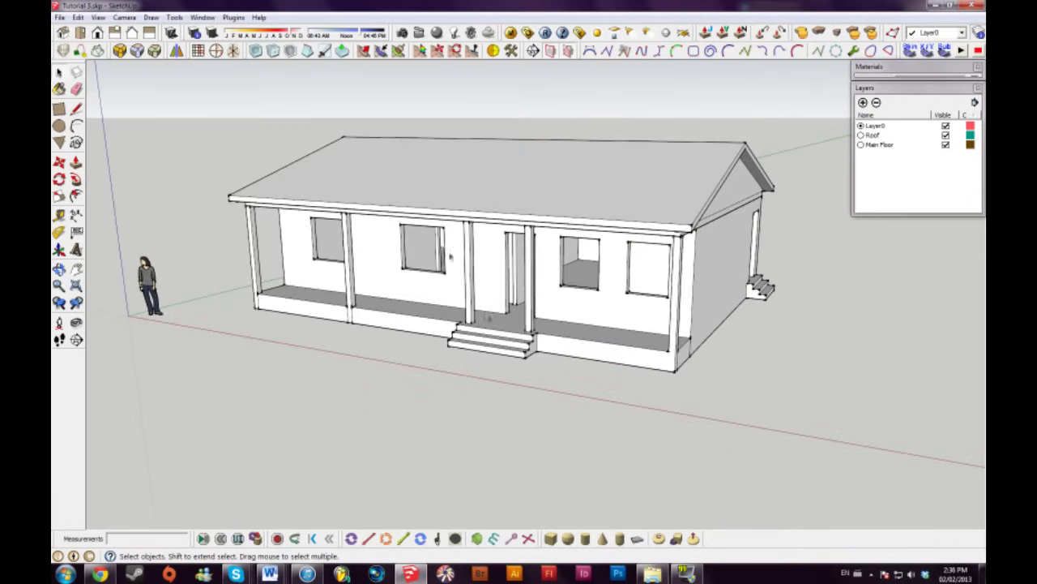
Measure the openings of the front porch windows with the Tape Measure
{"action": "mouse_move", "coordinate": [622, 268]}
{"action": "middle_mouse_down"}
{"action": "mouse_move", "coordinate": [589, 273]}
{"action": "mouse_move", "coordinate": [621, 274]}
{"action": "middle_mouse_up"}
{"action": "left_click", "coordinate": [881, 89]}
{"action": "middle_click_drag", "start_coordinate": [608, 317], "coordinate": [577, 359]}
{"action": "scroll", "coordinate": [640, 288], "scroll_direction": "up", "scroll_amount": 6}
{"action": "middle_click_drag", "start_coordinate": [784, 193], "coordinate": [719, 381]}
{"action": "key", "text": "t"}
{"action": "left_click", "coordinate": [629, 307]}
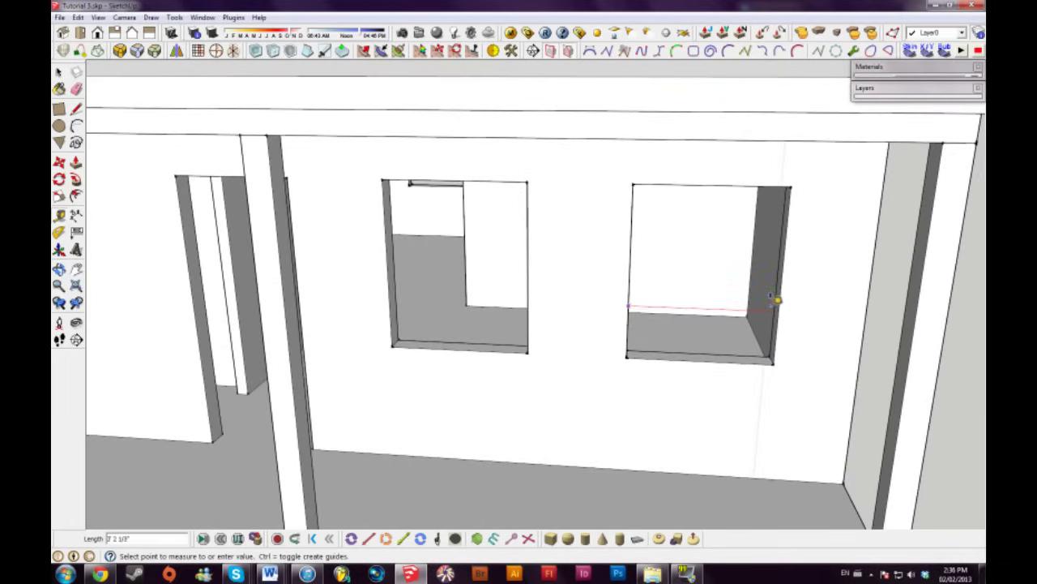
{"action": "key", "text": "space"}
{"action": "middle_click_drag", "start_coordinate": [454, 338], "coordinate": [648, 346]}
{"action": "key", "text": "t"}
{"action": "left_click", "coordinate": [557, 291]}
{"action": "key", "text": "space"}
Draw a 4'9" by 6" rectangle on the ground beside the house
{"action": "scroll", "coordinate": [762, 391], "scroll_direction": "down", "scroll_amount": 6}
{"action": "middle_click_drag", "start_coordinate": [884, 394], "coordinate": [428, 332], "text": "shift"}
{"action": "middle_click_drag", "start_coordinate": [543, 337], "coordinate": [563, 348]}
{"action": "scroll", "coordinate": [561, 357], "scroll_direction": "up", "scroll_amount": 3}
{"action": "scroll", "coordinate": [562, 357], "scroll_direction": "up", "scroll_amount": 1}
{"action": "key", "text": "r"}
{"action": "left_click", "coordinate": [397, 303]}
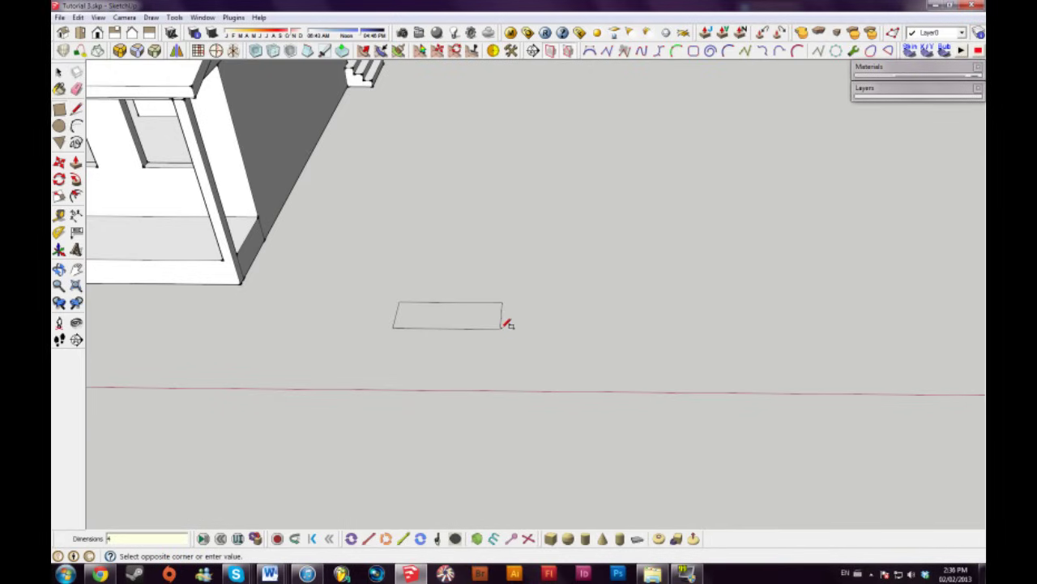
{"action": "type", "text": "49,6"}
{"action": "key", "text": "Return"}
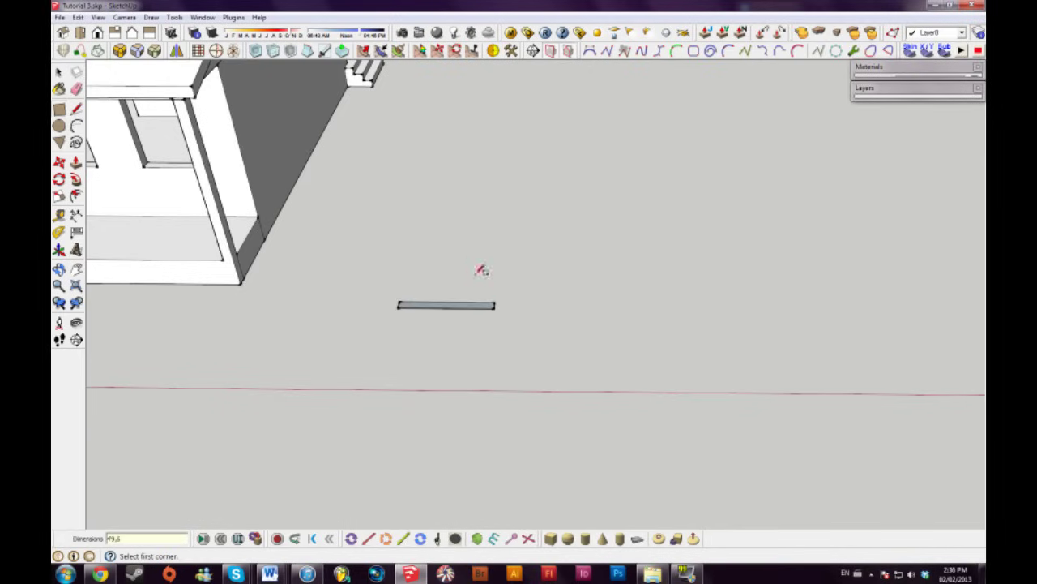
Draw a second, shorter rectangle 6 inches deep on the ground next to the first one
{"action": "middle_click_drag", "start_coordinate": [644, 253], "coordinate": [569, 269], "text": "shift"}
{"action": "scroll", "coordinate": [470, 358], "scroll_direction": "up", "scroll_amount": 3}
{"action": "middle_click_drag", "start_coordinate": [380, 323], "coordinate": [459, 351], "text": "shift"}
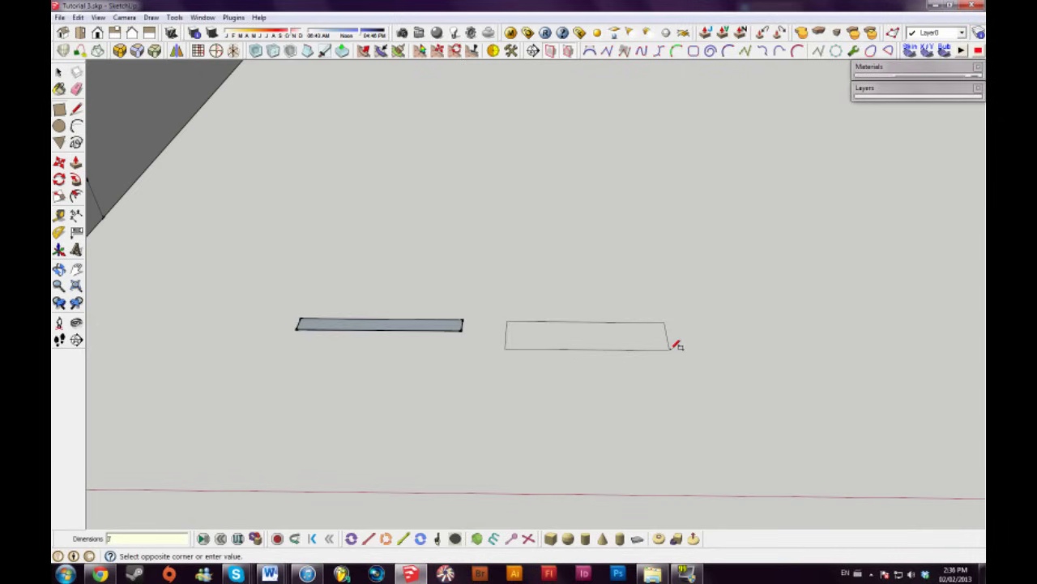
{"action": "type", "text": "6"}
{"action": "key", "text": "Return"}
Extrude the longer rectangle upward 4'7" into an upright window slab
{"action": "key", "text": "p"}
{"action": "middle_click_drag", "start_coordinate": [670, 352], "coordinate": [521, 332]}
{"action": "left_click_drag", "start_coordinate": [521, 331], "coordinate": [510, 221]}
{"action": "type", "text": "4'7"}
{"action": "key", "text": "Return"}
Extrude the shorter rectangle upward to the same height as the first slab
{"action": "scroll", "coordinate": [692, 377], "scroll_direction": "down", "scroll_amount": 5}
{"action": "middle_click_drag", "start_coordinate": [685, 393], "coordinate": [519, 413], "text": "shift"}
{"action": "key", "text": "space"}
{"action": "key", "text": "p"}
{"action": "left_click_drag", "start_coordinate": [532, 380], "coordinate": [530, 329]}
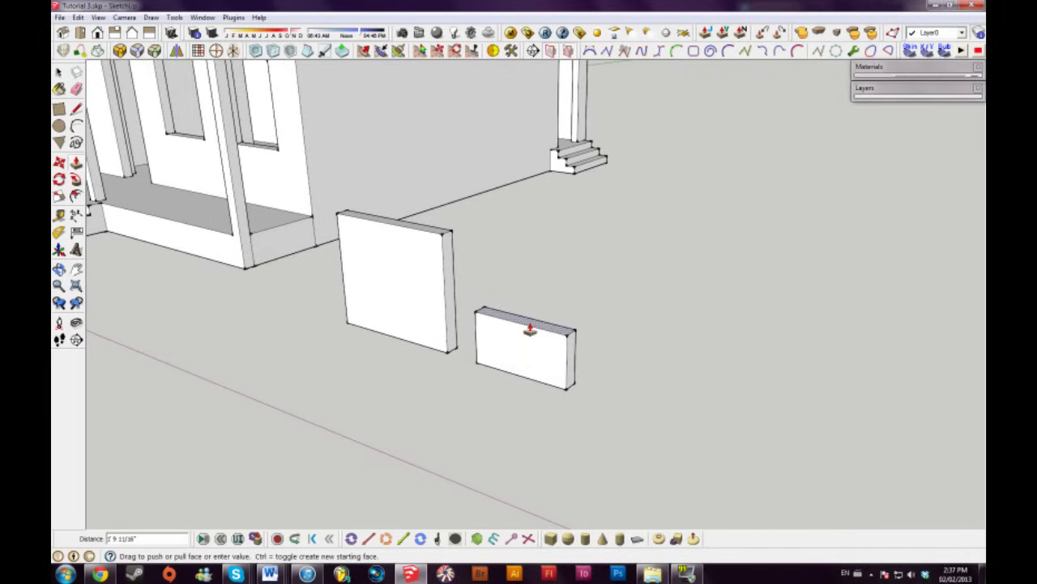
{"action": "key", "text": "Return"}
{"action": "key", "text": "space"}
Offset the front face outline of both window slabs inward by about 2 5/8 inches
{"action": "middle_click_drag", "start_coordinate": [530, 326], "coordinate": [649, 251]}
{"action": "left_click", "coordinate": [76, 197]}
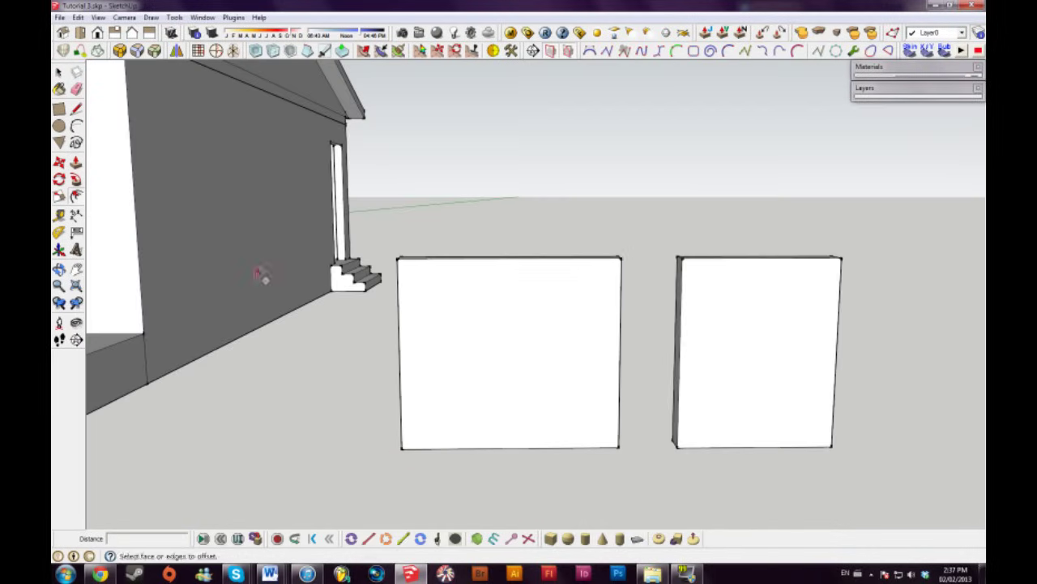
{"action": "left_click", "coordinate": [429, 315]}
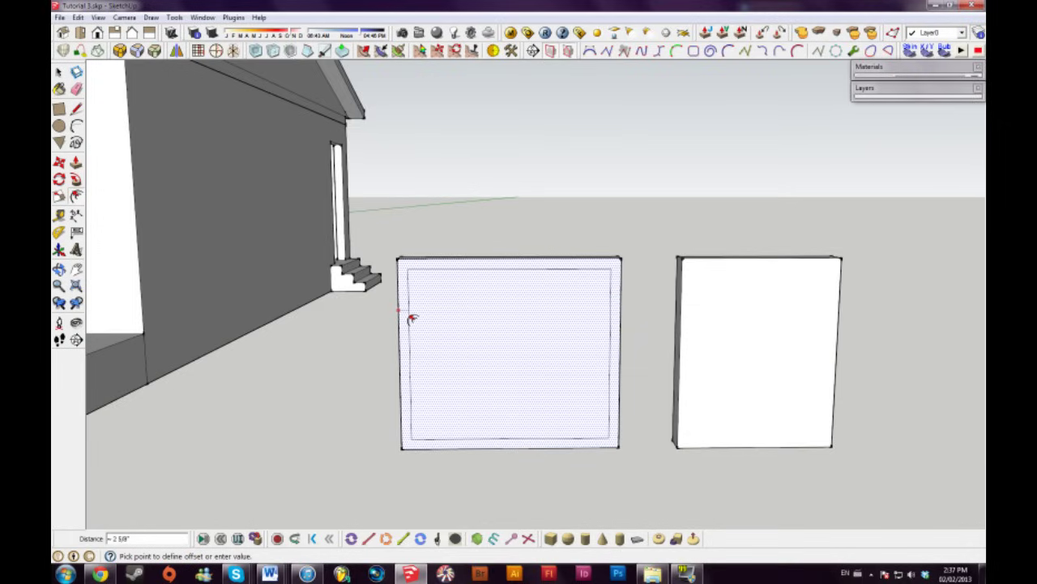
{"action": "left_click", "coordinate": [412, 318]}
{"action": "left_click", "coordinate": [711, 295]}
{"action": "left_click", "coordinate": [709, 299]}
Offset the back face outlines of the window slabs inward to form matching frame borders
{"action": "key", "text": "space"}
{"action": "middle_click_drag", "start_coordinate": [709, 298], "coordinate": [526, 203]}
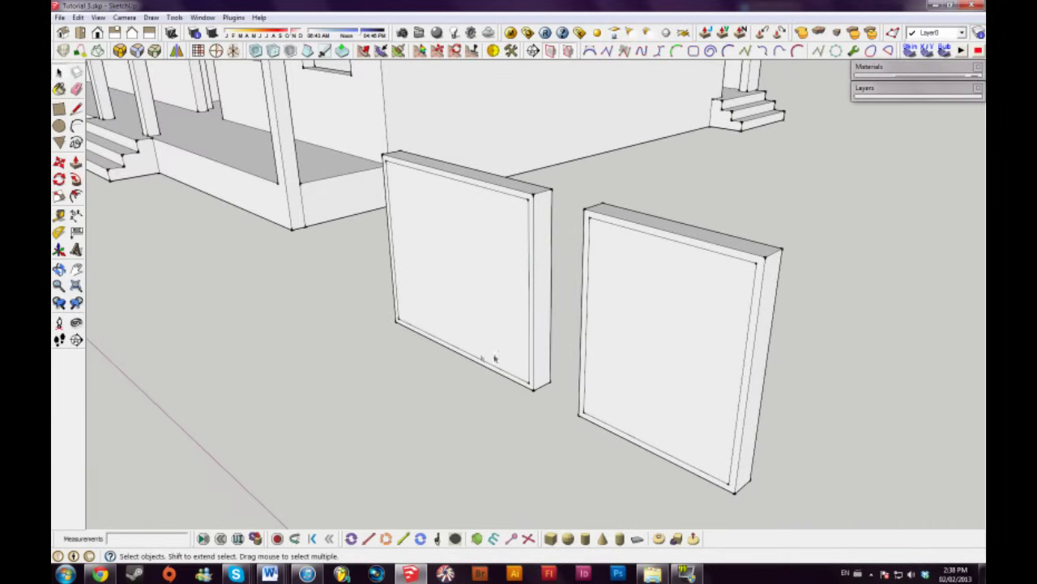
{"action": "middle_click_drag", "start_coordinate": [617, 260], "coordinate": [682, 269]}
{"action": "scroll", "coordinate": [682, 269], "scroll_direction": "up", "scroll_amount": 3}
{"action": "scroll", "coordinate": [681, 269], "scroll_direction": "up", "scroll_amount": 1}
{"action": "left_click", "coordinate": [76, 197]}
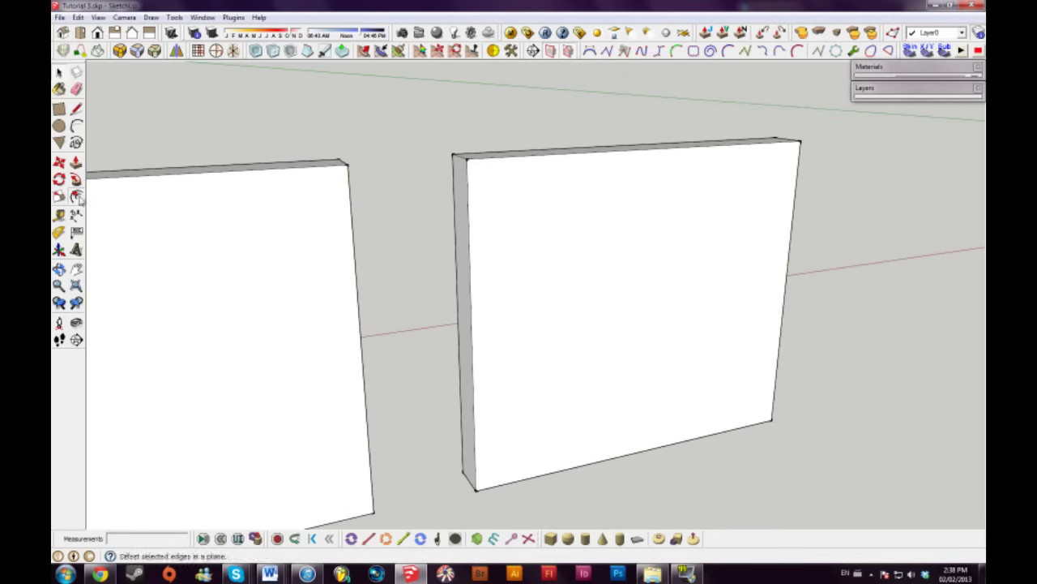
{"action": "left_click", "coordinate": [468, 184]}
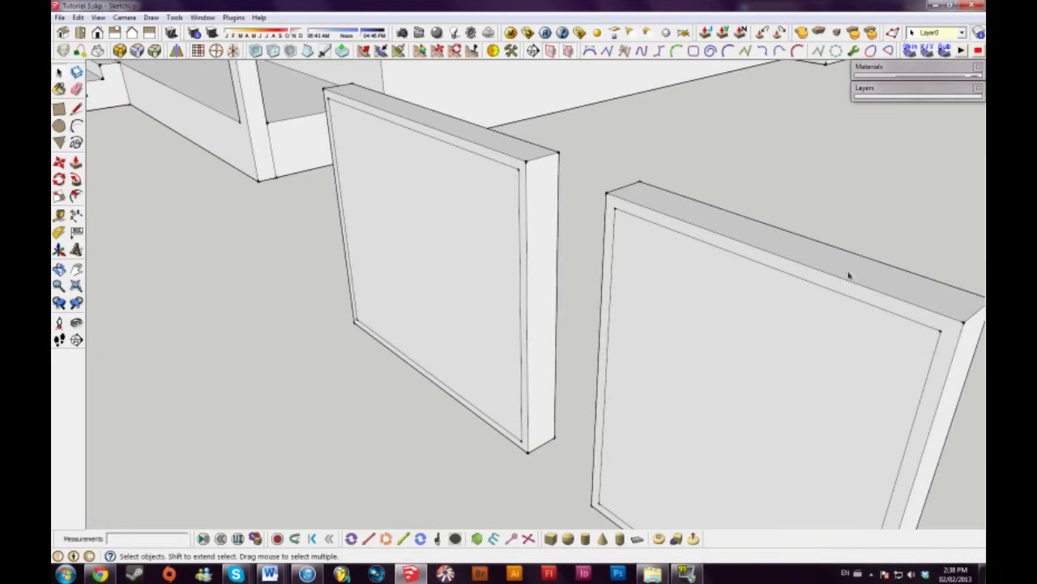
Offset the inner rectangle on both window slabs' faces inward by a further 0.5 inch
{"action": "middle_click_drag", "start_coordinate": [360, 286], "coordinate": [513, 232]}
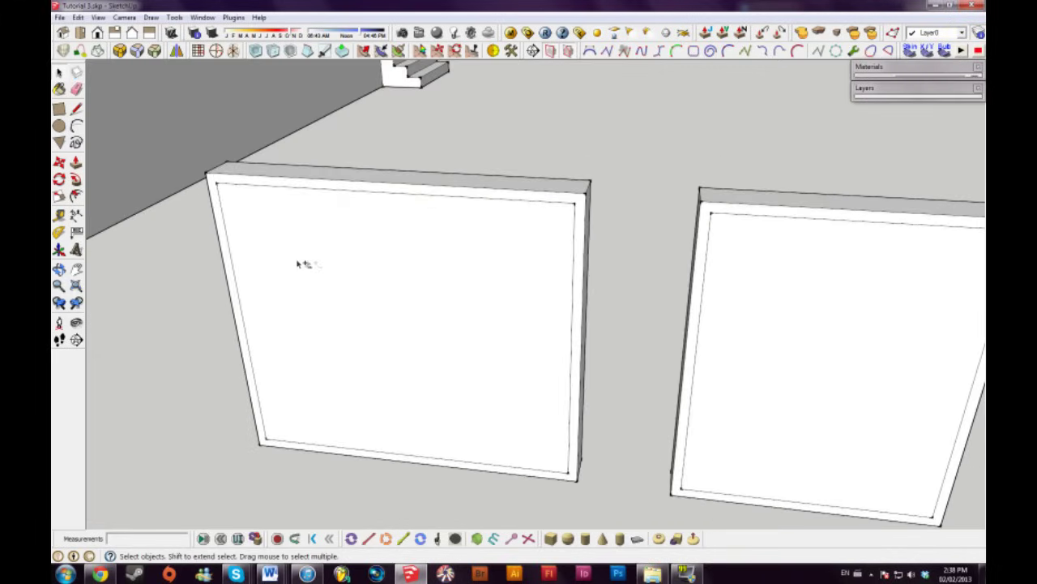
{"action": "scroll", "coordinate": [301, 262], "scroll_direction": "up", "scroll_amount": 3}
{"action": "key", "text": "f"}
{"action": "left_click", "coordinate": [237, 188]}
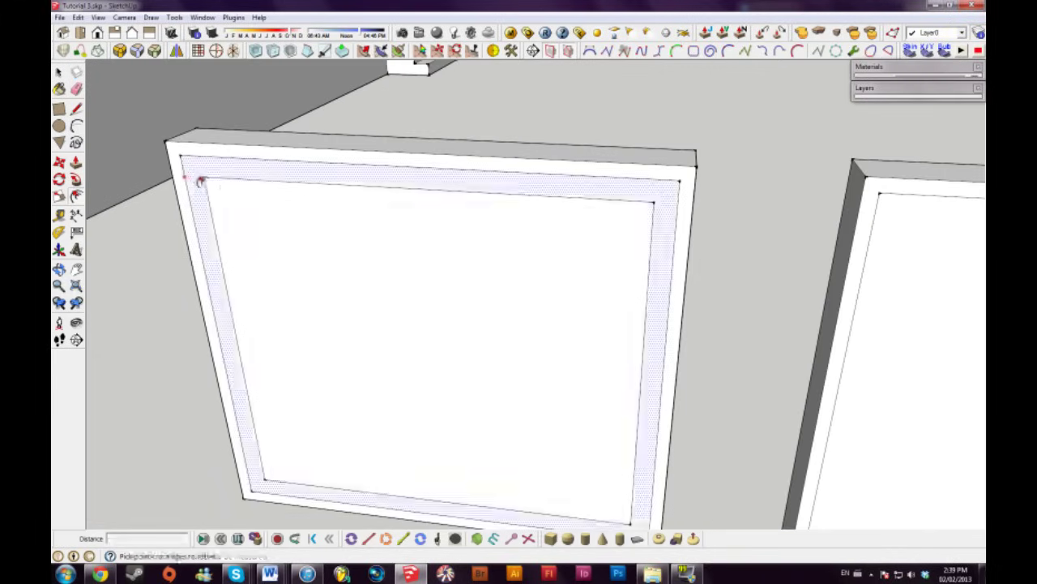
{"action": "type", "text": "5"}
{"action": "key", "text": "Return"}
{"action": "middle_click_drag", "start_coordinate": [566, 253], "coordinate": [324, 250]}
{"action": "left_click", "coordinate": [490, 186]}
{"action": "type", "text": ".5"}
{"action": "key", "text": "Return"}
Turn the narrower window slab with all its geometry into a component named Window 3'5
{"action": "key", "text": "space"}
{"action": "triple_click", "coordinate": [585, 454]}
{"action": "middle_click_drag", "start_coordinate": [586, 478], "coordinate": [648, 431]}
{"action": "left_click", "coordinate": [505, 432]}
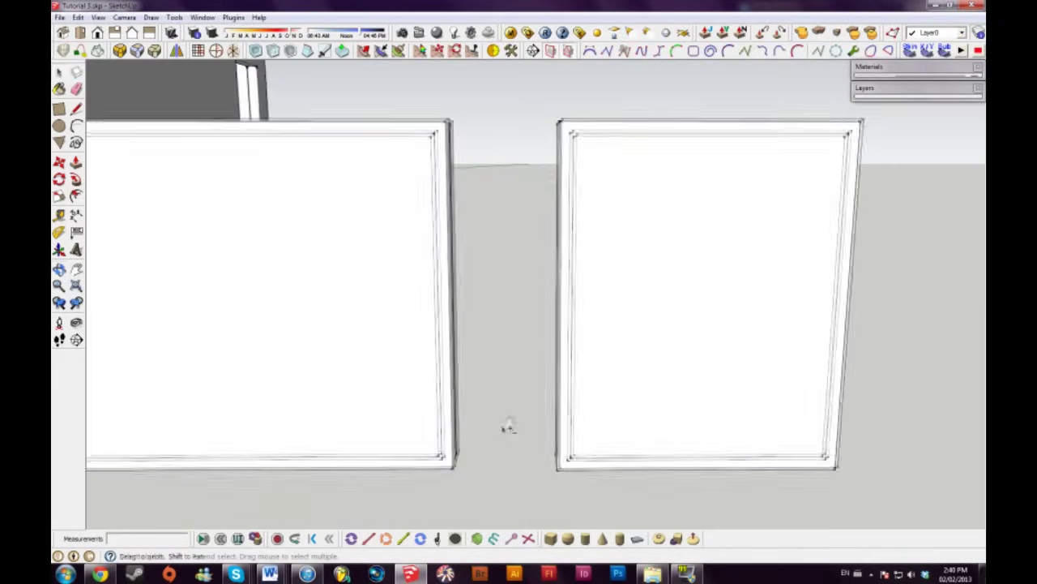
{"action": "middle_click_drag", "start_coordinate": [504, 432], "coordinate": [520, 442]}
{"action": "triple_click", "coordinate": [731, 298]}
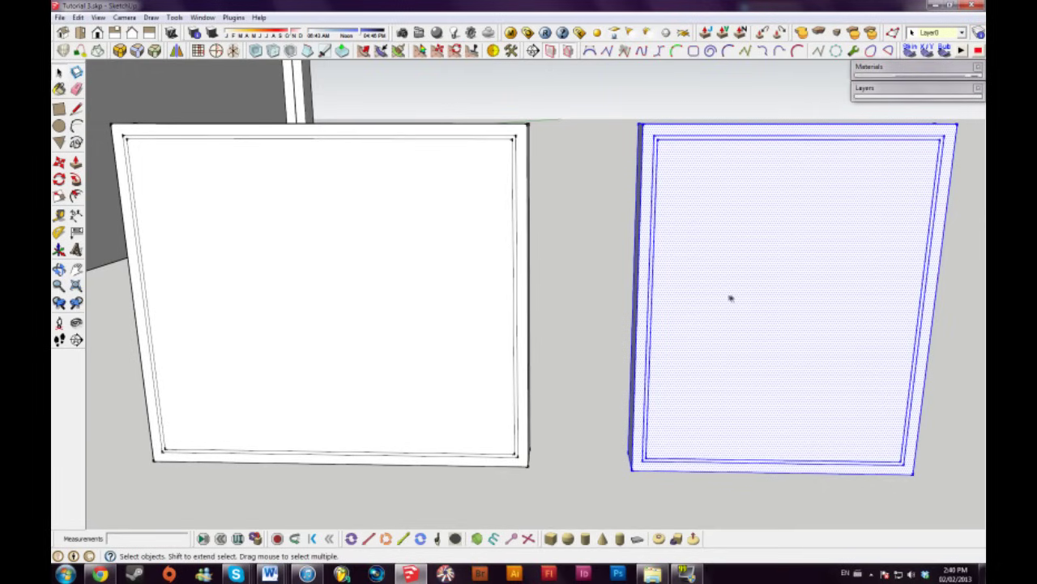
{"action": "key", "text": "g"}
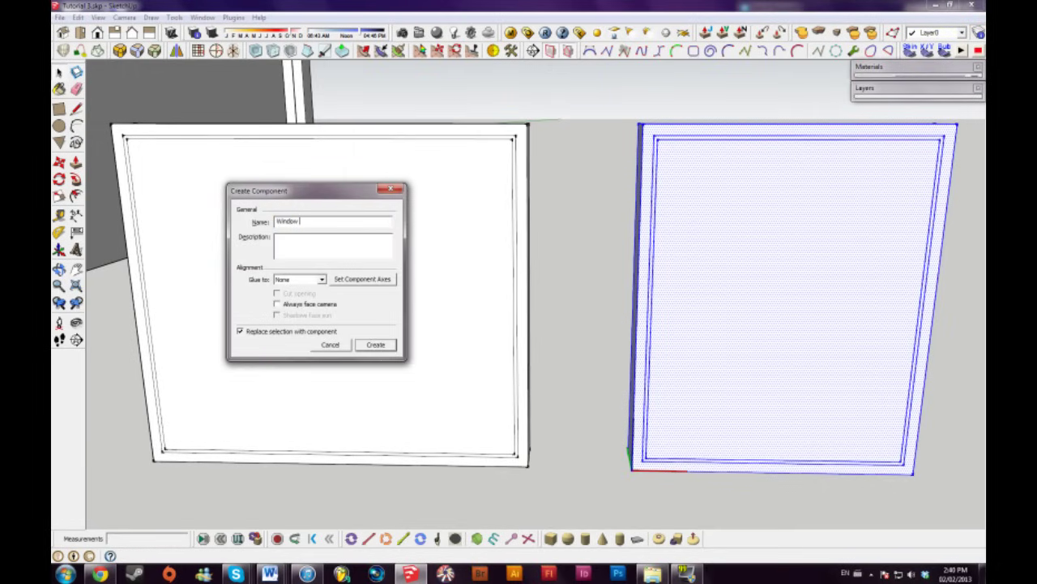
{"action": "type", "text": "Window 3"}
{"action": "key", "text": "Return"}
Turn the wider window slab with all its geometry into a component named Window 4'9
{"action": "double_click", "coordinate": [398, 284]}
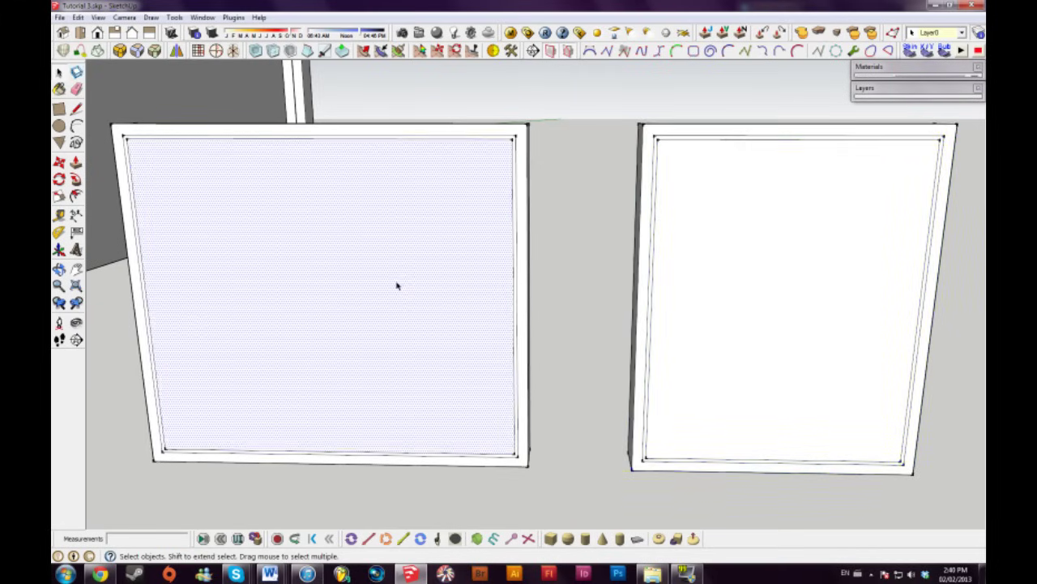
{"action": "left_click", "coordinate": [398, 284]}
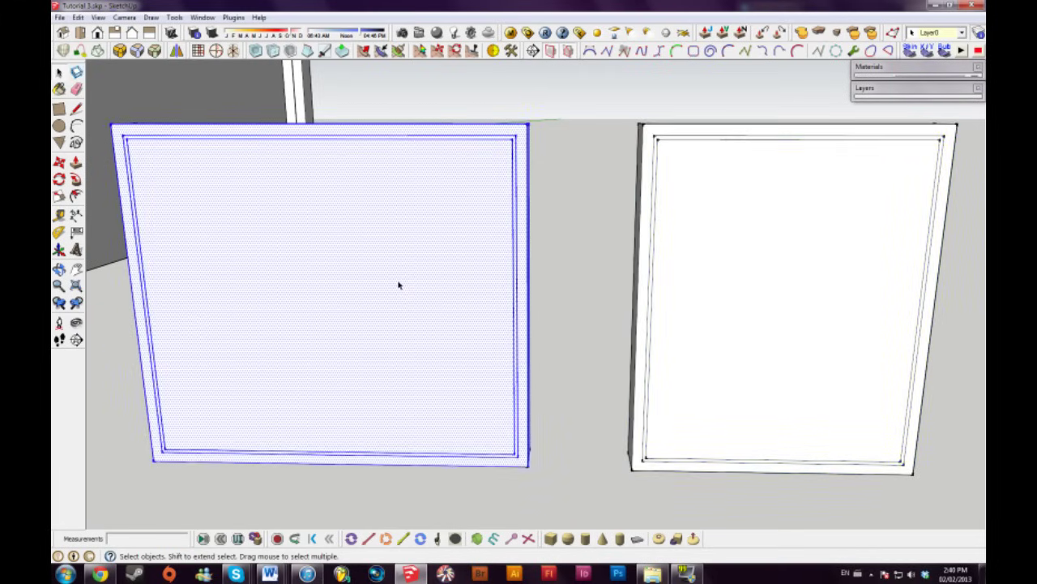
{"action": "left_click", "coordinate": [593, 407]}
Delete both window components from the modelling area
{"action": "left_click", "coordinate": [748, 261]}
{"action": "key", "text": "Delete"}
{"action": "left_click", "coordinate": [485, 236]}
{"action": "key", "text": "Delete"}
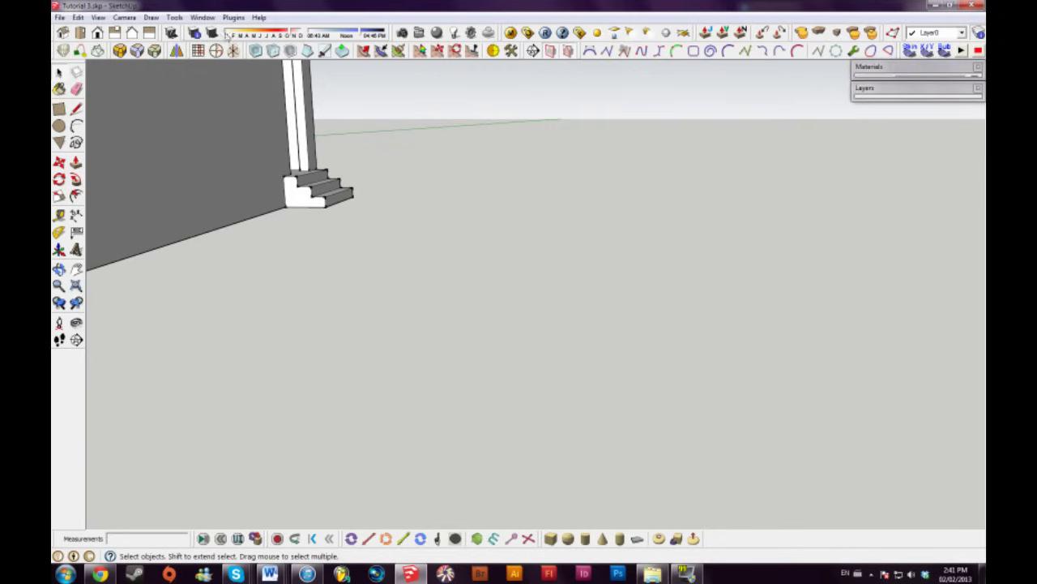
Insert the Window 4'9 and Window 3'5 components side by side from the components stored in the model
{"action": "left_click", "coordinate": [204, 18]}
{"action": "left_click", "coordinate": [138, 70]}
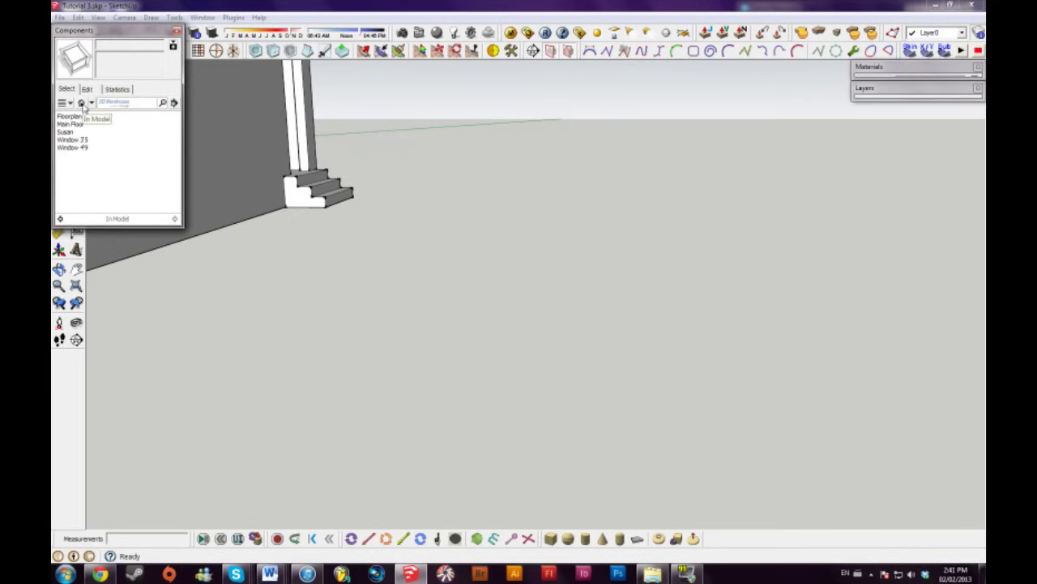
{"action": "left_click", "coordinate": [81, 148]}
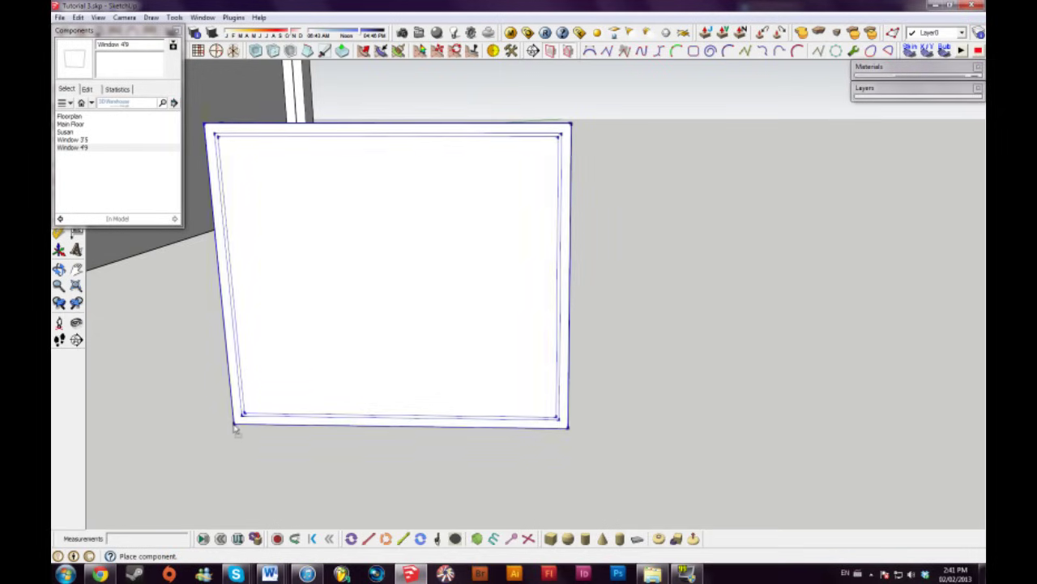
{"action": "left_click", "coordinate": [73, 141]}
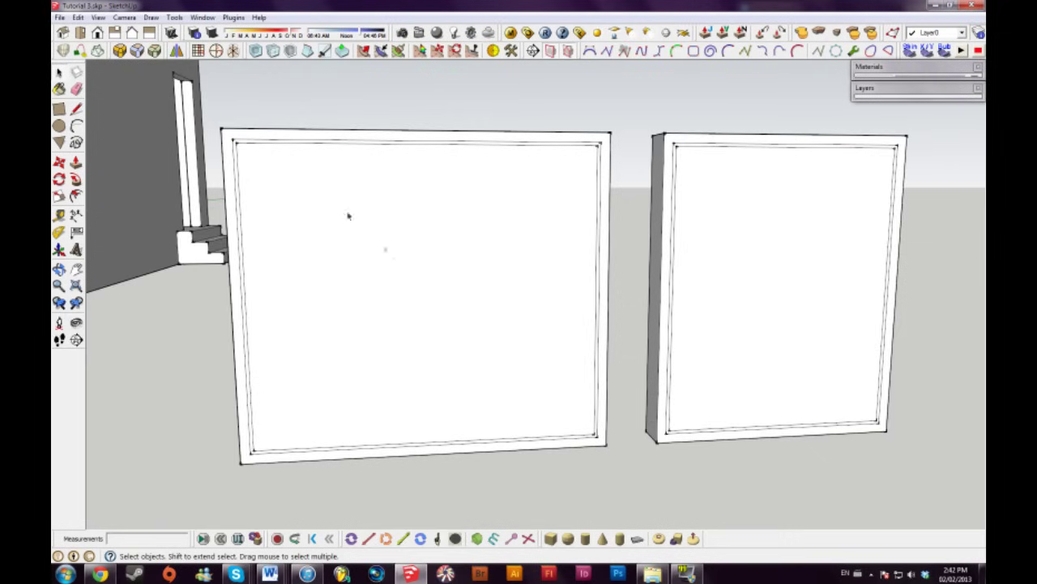
Add a vertical guide line through the middle of the wide window's face, measured from the frame's inner side edge
{"action": "key", "text": "t"}
{"action": "left_click", "coordinate": [241, 228]}
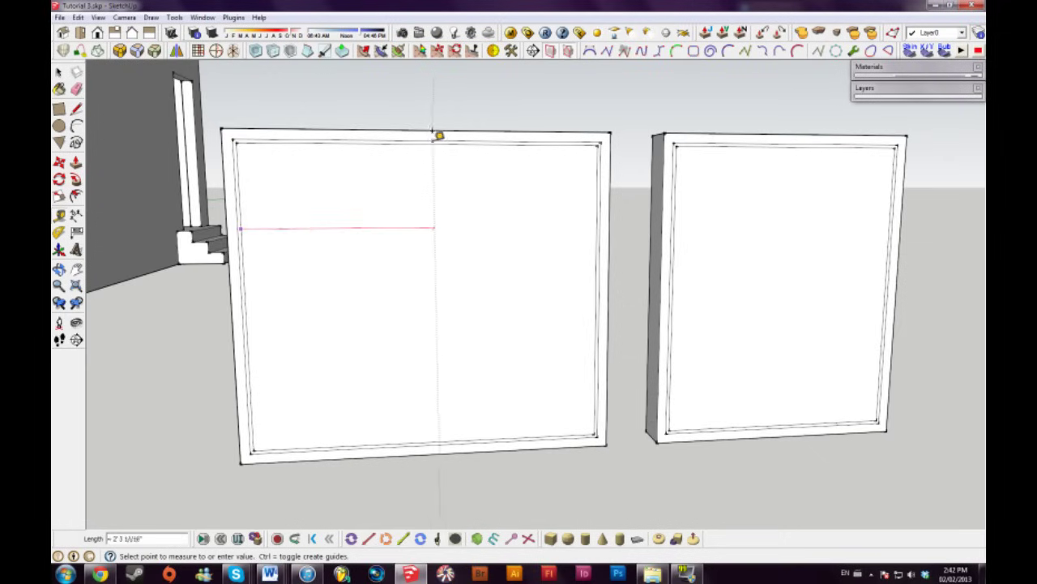
{"action": "left_click", "coordinate": [422, 144]}
{"action": "key", "text": "space"}
{"action": "key", "text": "t"}
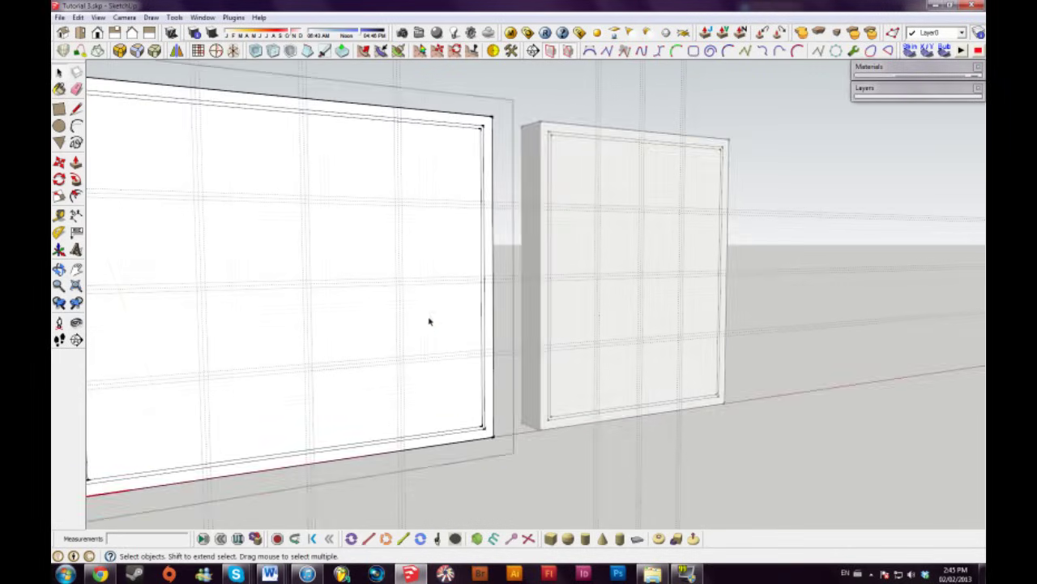
Draw rectangular panes between the guide lines on the wide window, starting at the frame's upper inner corner
{"action": "middle_click_drag", "start_coordinate": [428, 321], "coordinate": [500, 298]}
{"action": "scroll", "coordinate": [359, 248], "scroll_direction": "up", "scroll_amount": 4}
{"action": "left_click", "coordinate": [74, 110]}
{"action": "left_click", "coordinate": [180, 156]}
{"action": "key", "text": "space"}
{"action": "left_click", "coordinate": [61, 111]}
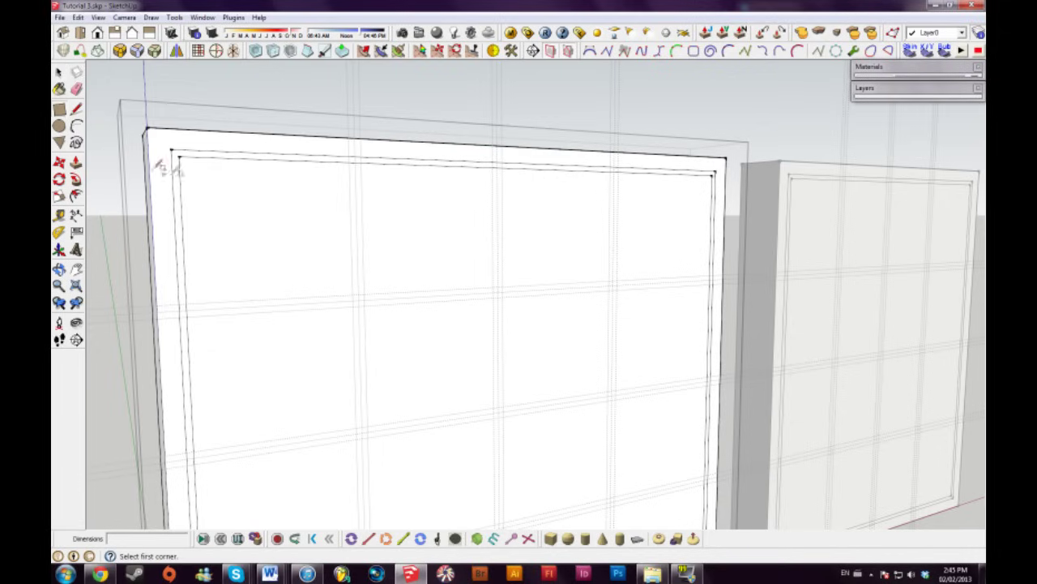
{"action": "left_click", "coordinate": [178, 155]}
{"action": "left_click", "coordinate": [361, 167]}
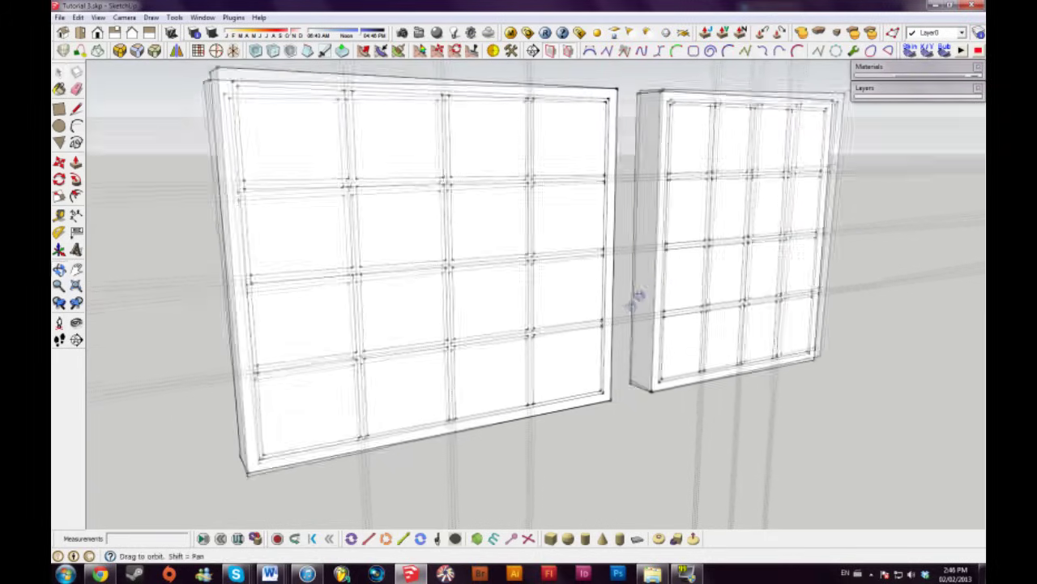
Delete all guide lines from the model
{"action": "middle_click_drag", "start_coordinate": [630, 297], "coordinate": [416, 246]}
{"action": "left_click", "coordinate": [78, 17]}
{"action": "left_click", "coordinate": [92, 121]}
{"action": "middle_click_drag", "start_coordinate": [192, 176], "coordinate": [557, 266]}
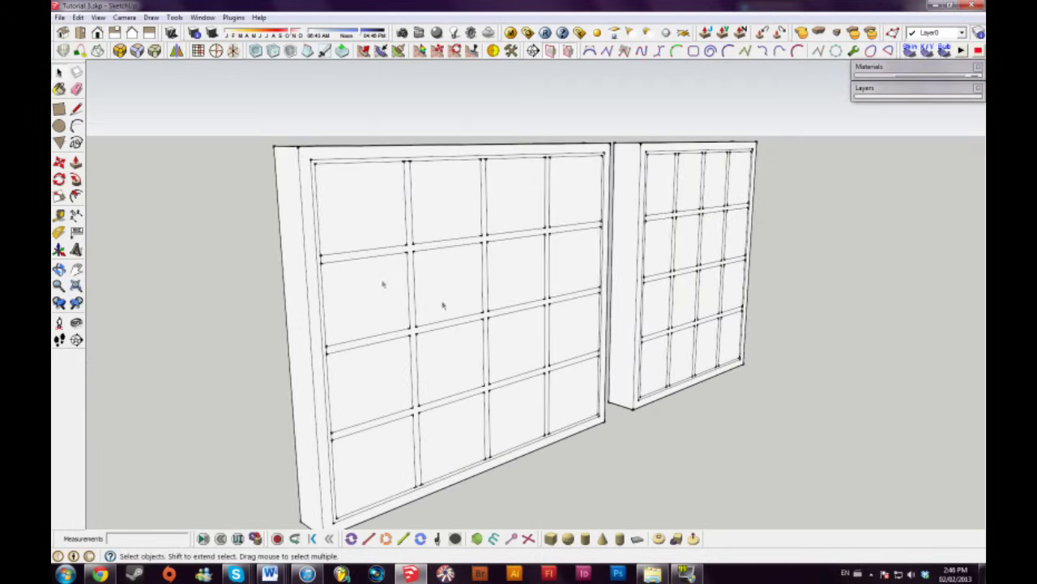
{"action": "scroll", "coordinate": [430, 271], "scroll_direction": "down", "scroll_amount": 2}
{"action": "middle_click_drag", "start_coordinate": [596, 231], "coordinate": [577, 284]}
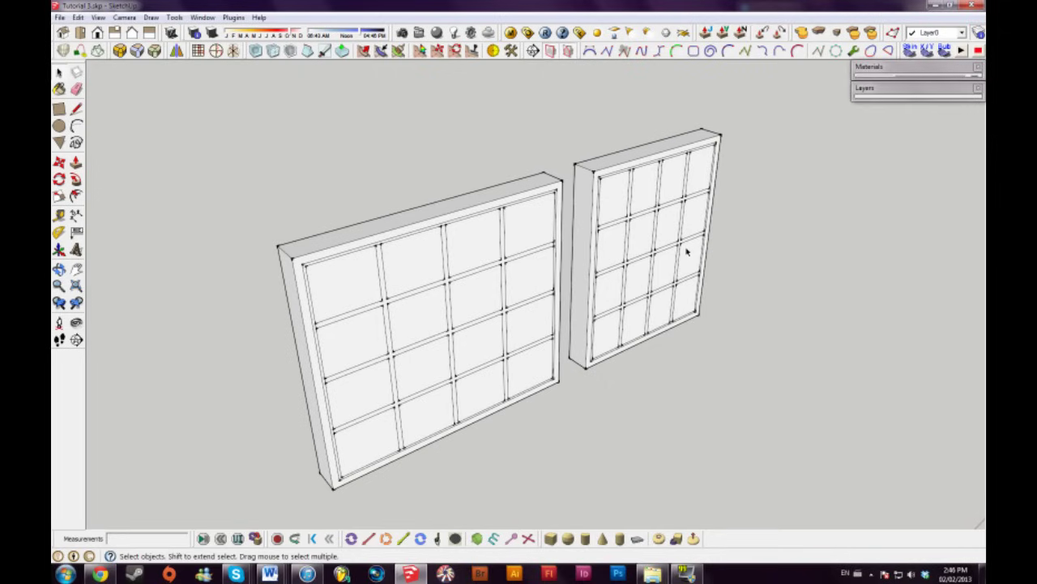
Explode both window components into editable geometry
{"action": "middle_click_drag", "start_coordinate": [510, 224], "coordinate": [445, 297]}
{"action": "left_click", "coordinate": [356, 258]}
{"action": "left_click", "coordinate": [674, 227], "text": "shift"}
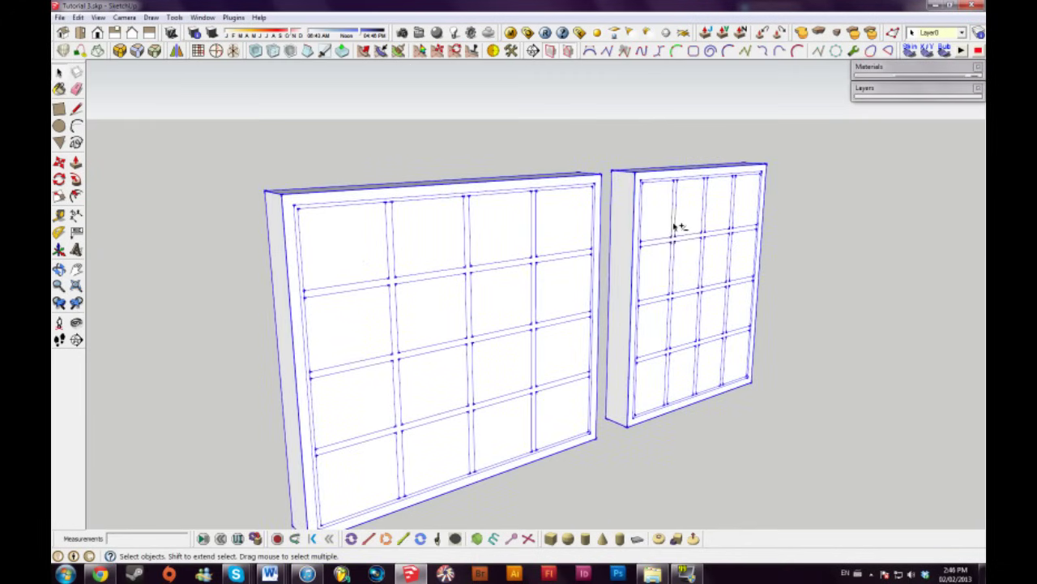
{"action": "right_click", "coordinate": [522, 261]}
{"action": "left_click", "coordinate": [539, 315]}
{"action": "left_click", "coordinate": [750, 419]}
{"action": "middle_click_drag", "start_coordinate": [751, 419], "coordinate": [424, 270]}
Push the wide window's top-row panes through the full depth of the slab to open them
{"action": "key", "text": "p"}
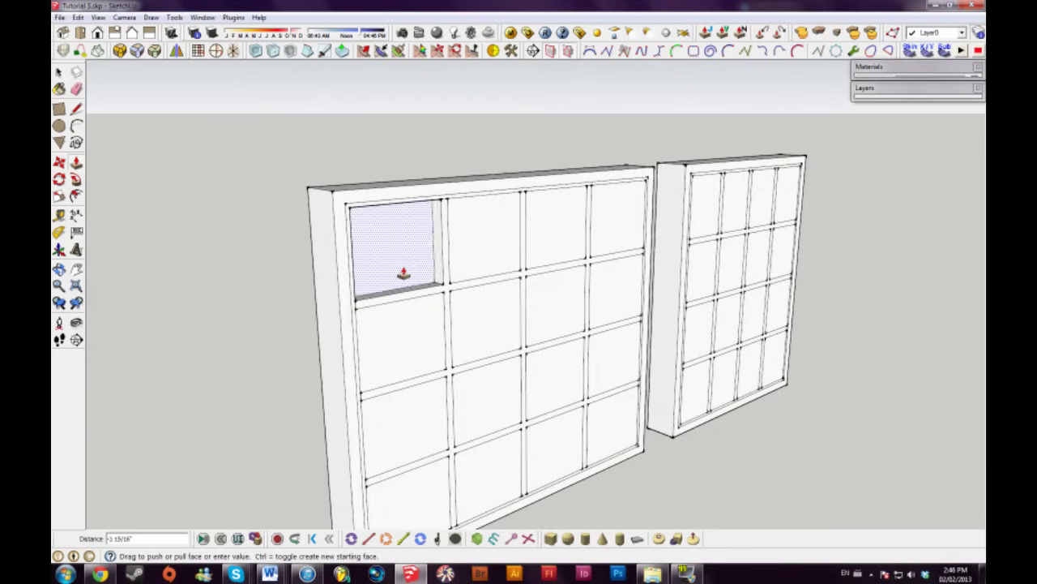
{"action": "left_click", "coordinate": [401, 273]}
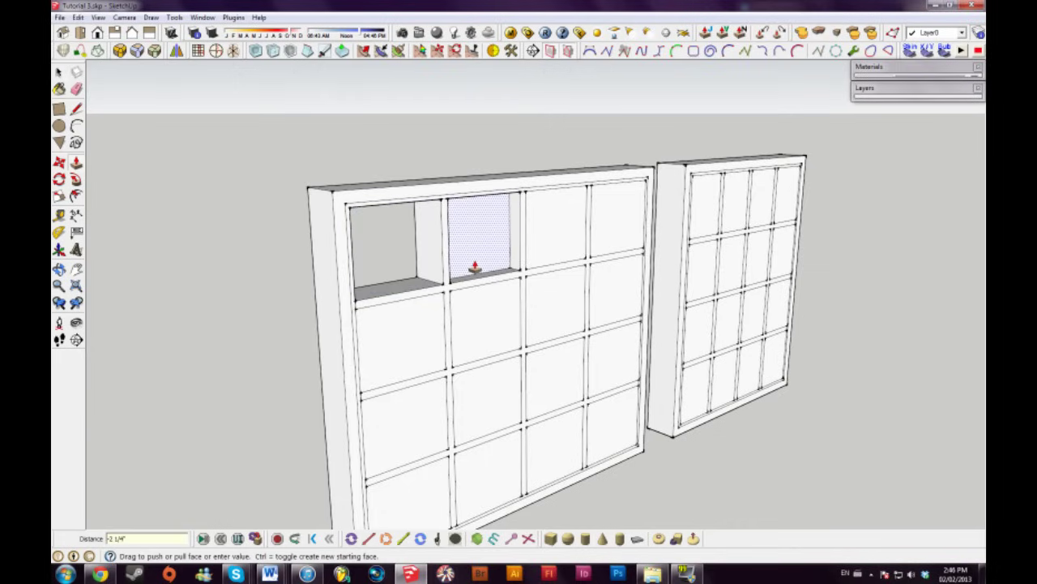
{"action": "double_click", "coordinate": [475, 267]}
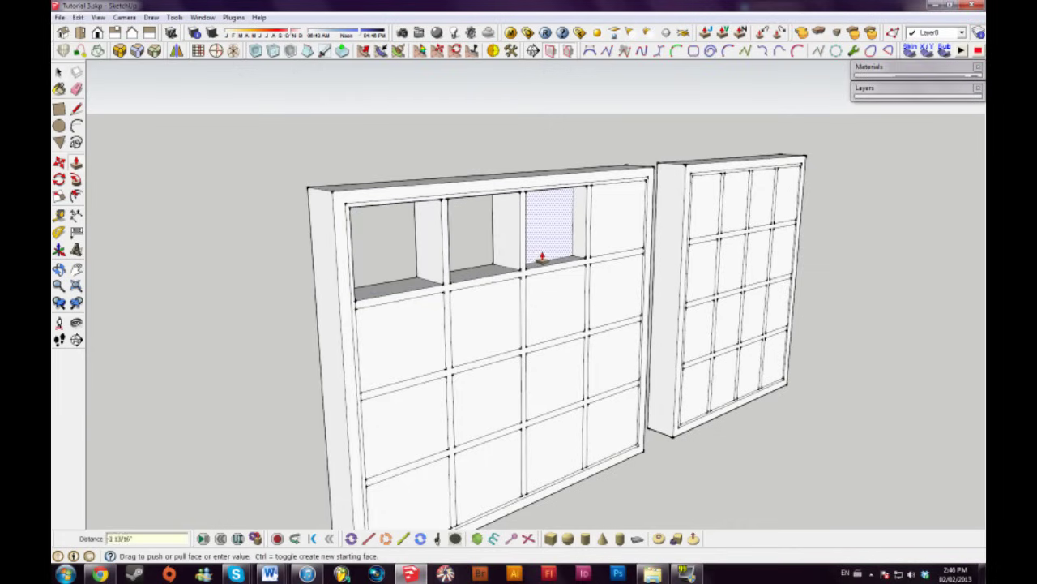
{"action": "double_click", "coordinate": [541, 258]}
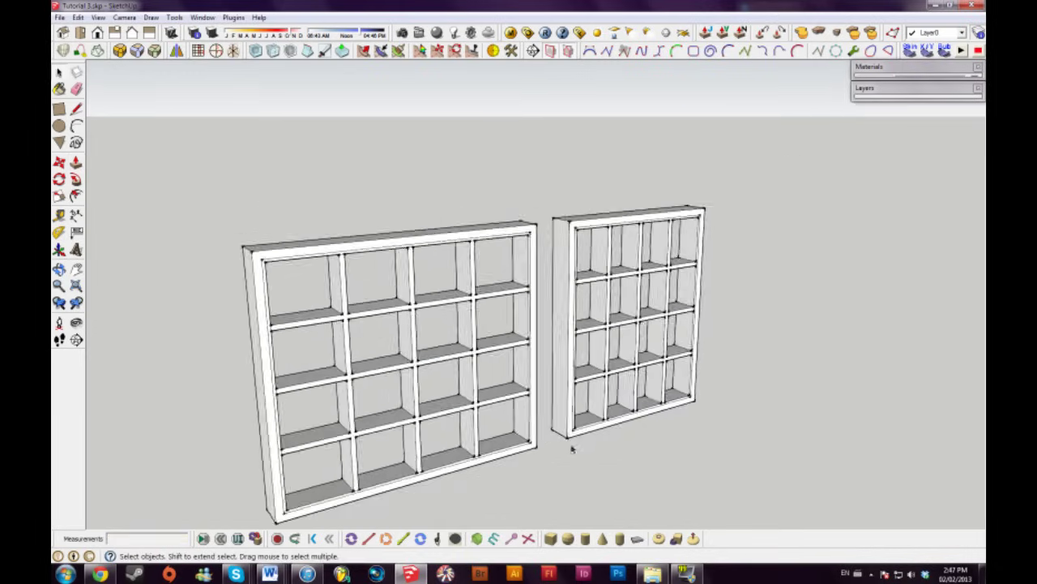
{"action": "middle_click_drag", "start_coordinate": [569, 448], "coordinate": [489, 381]}
{"action": "middle_click_drag", "start_coordinate": [392, 208], "coordinate": [418, 166]}
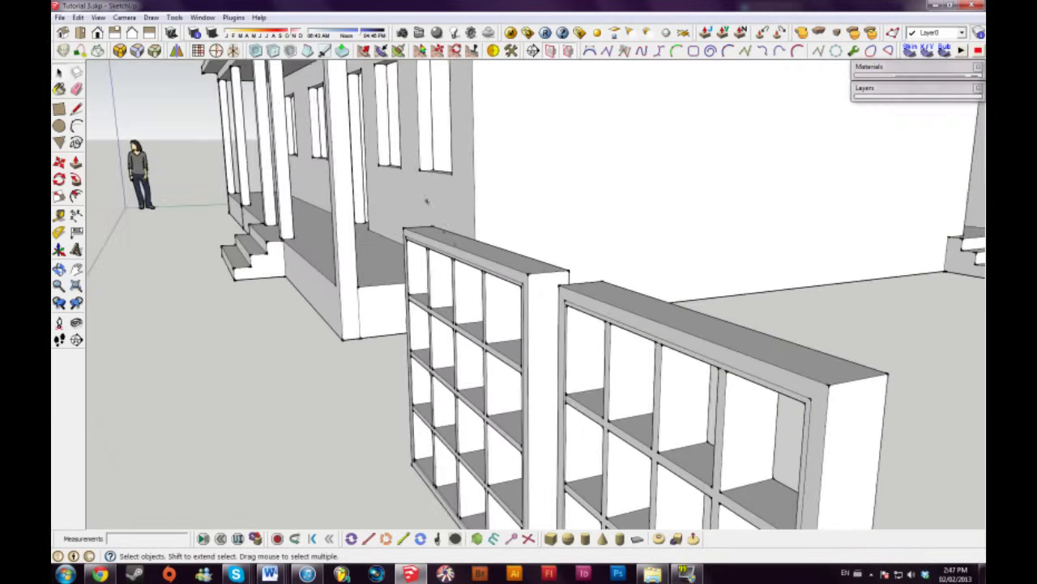
Push the narrow inner border of the window frame slightly inward
{"action": "scroll", "coordinate": [505, 271], "scroll_direction": "up", "scroll_amount": 3}
{"action": "middle_click_drag", "start_coordinate": [526, 294], "coordinate": [553, 317]}
{"action": "key", "text": "p"}
{"action": "left_click_drag", "start_coordinate": [540, 334], "coordinate": [532, 334]}
{"action": "middle_click_drag", "start_coordinate": [531, 334], "coordinate": [389, 351]}
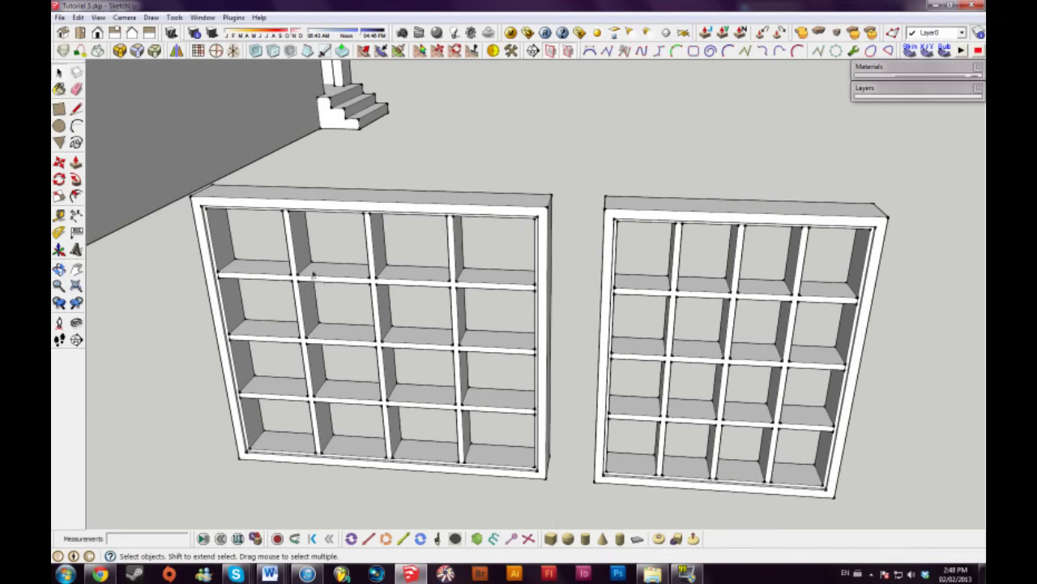
Push the wide window's grid of glazing bars inward by about 1 5/16 inches
{"action": "scroll", "coordinate": [313, 277], "scroll_direction": "up", "scroll_amount": 3}
{"action": "middle_click_drag", "start_coordinate": [645, 273], "coordinate": [686, 246]}
{"action": "scroll", "coordinate": [651, 259], "scroll_direction": "up", "scroll_amount": 5}
{"action": "scroll", "coordinate": [624, 285], "scroll_direction": "down", "scroll_amount": 3}
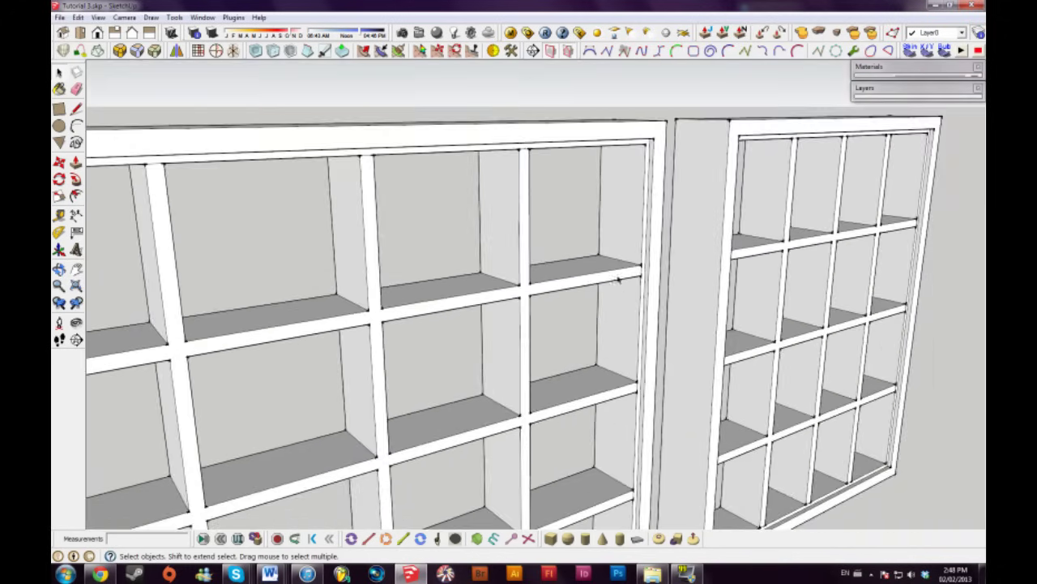
{"action": "middle_click_drag", "start_coordinate": [630, 271], "coordinate": [616, 278]}
{"action": "key", "text": "p"}
{"action": "left_click_drag", "start_coordinate": [576, 285], "coordinate": [573, 287]}
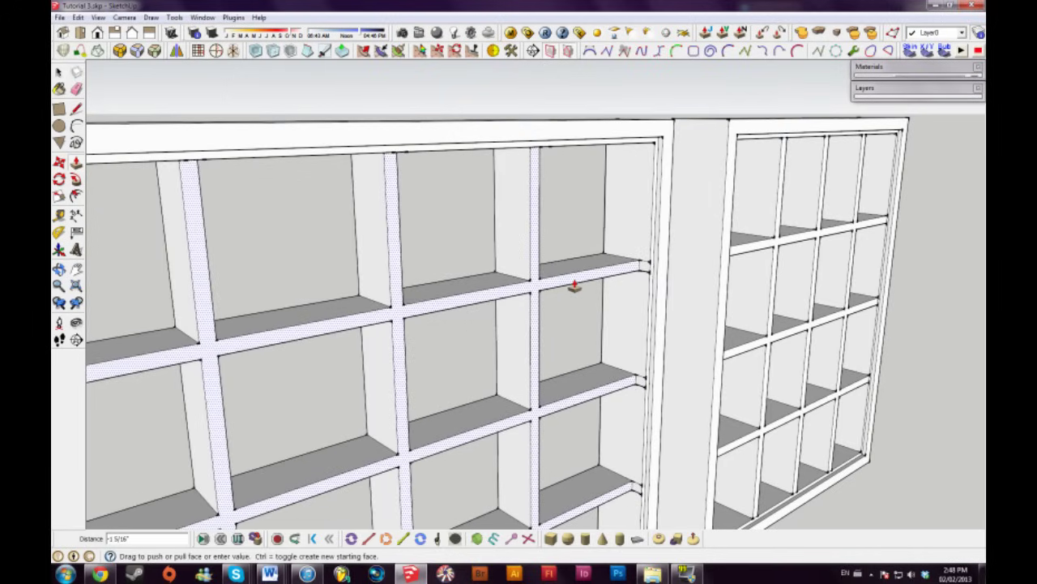
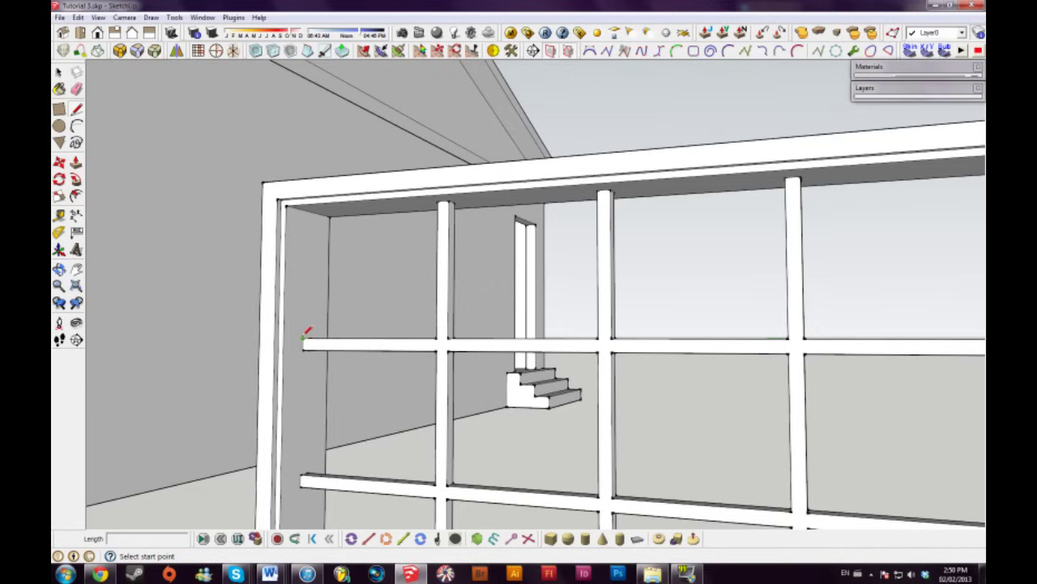
Draw lines from the glazing bar ends to the frame's inner corners to close the outer panes of the window
{"action": "key", "text": "Escape"}
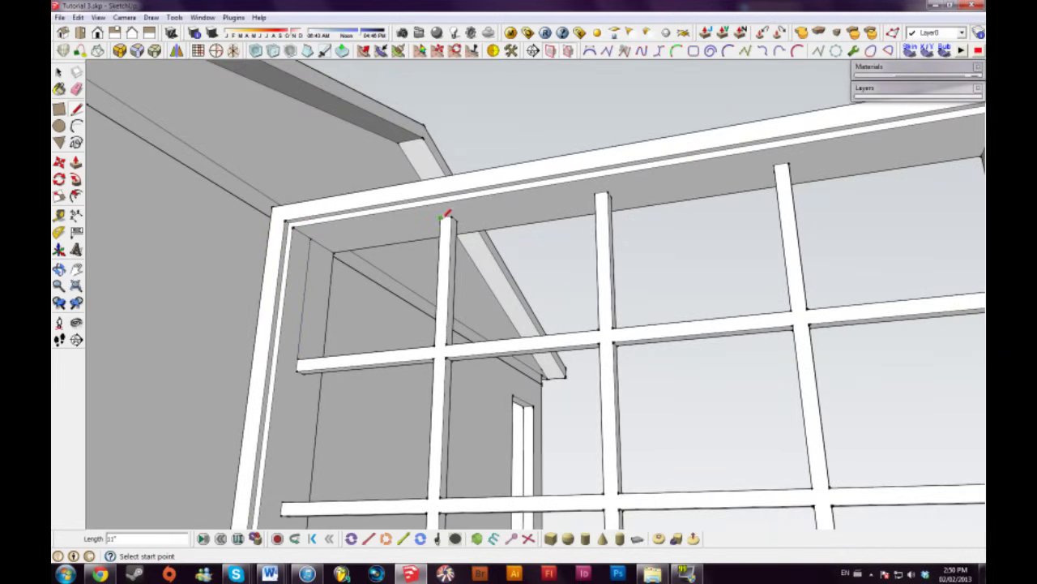
{"action": "left_click", "coordinate": [308, 229]}
{"action": "key", "text": "space"}
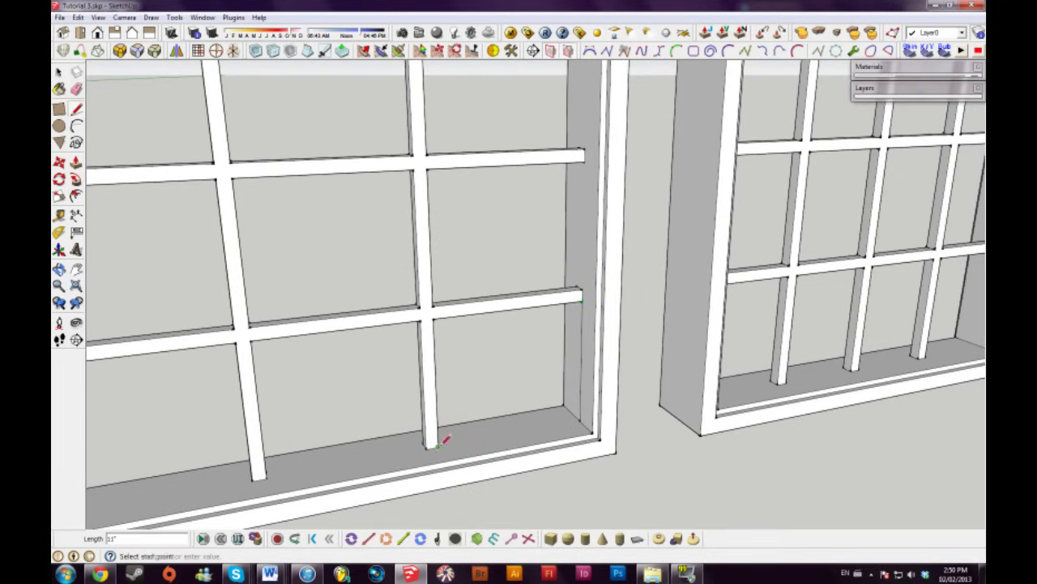
{"action": "left_click", "coordinate": [578, 417]}
{"action": "key", "text": "space"}
{"action": "middle_click_drag", "start_coordinate": [584, 417], "coordinate": [479, 334]}
{"action": "left_click", "coordinate": [386, 197]}
{"action": "key", "text": "space"}
{"action": "key", "text": "space"}
{"action": "middle_click_drag", "start_coordinate": [391, 228], "coordinate": [693, 296]}
Draw diagonals across the wide window's four central openings to fill them with faces, and erase the diagonals
{"action": "key", "text": "l"}
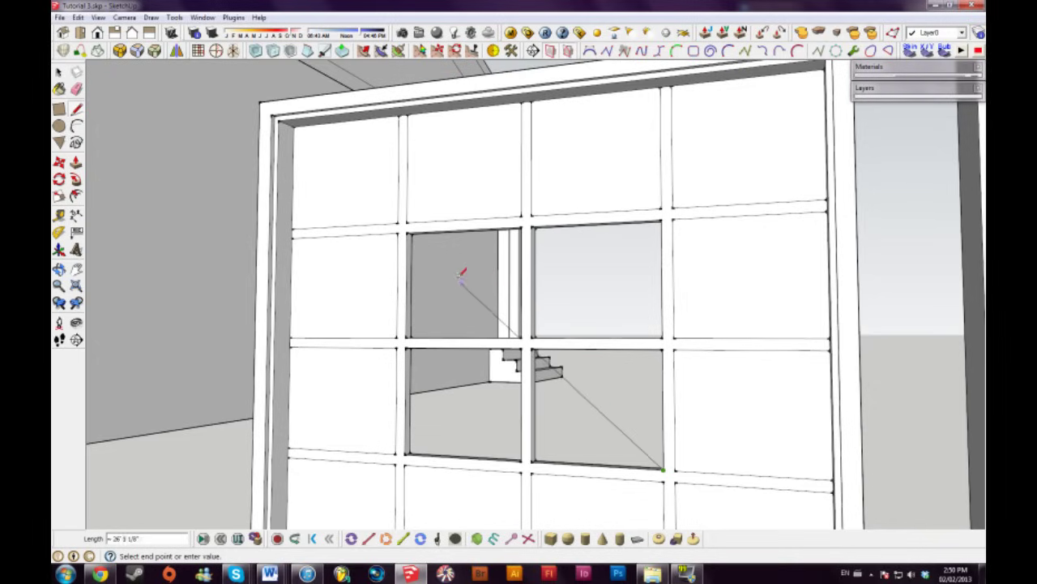
{"action": "left_click", "coordinate": [408, 229]}
{"action": "key", "text": "e"}
{"action": "left_click_drag", "start_coordinate": [415, 236], "coordinate": [437, 256]}
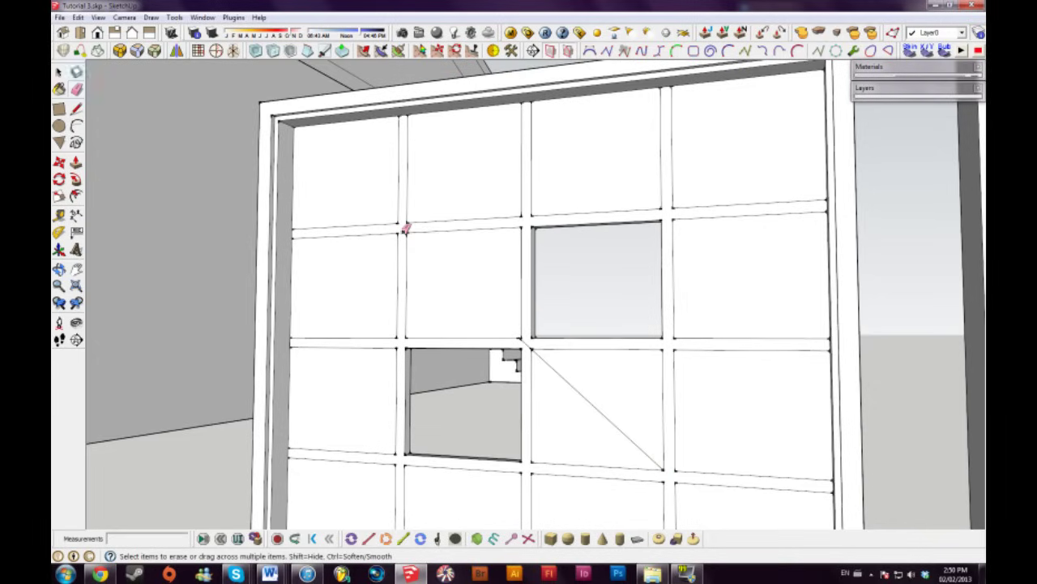
{"action": "key", "text": "space"}
{"action": "key", "text": "l"}
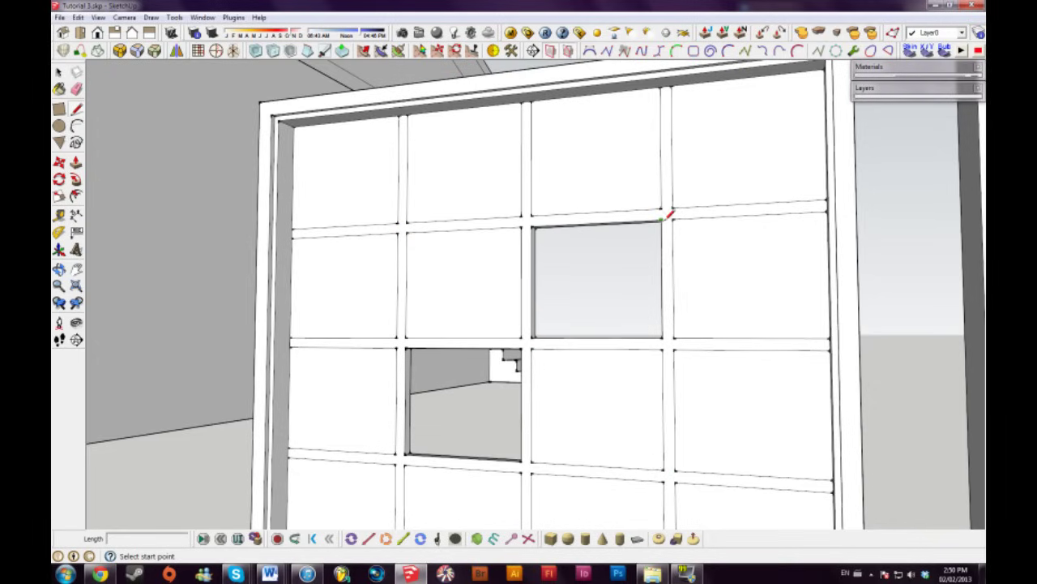
{"action": "left_click", "coordinate": [405, 452]}
{"action": "key", "text": "e"}
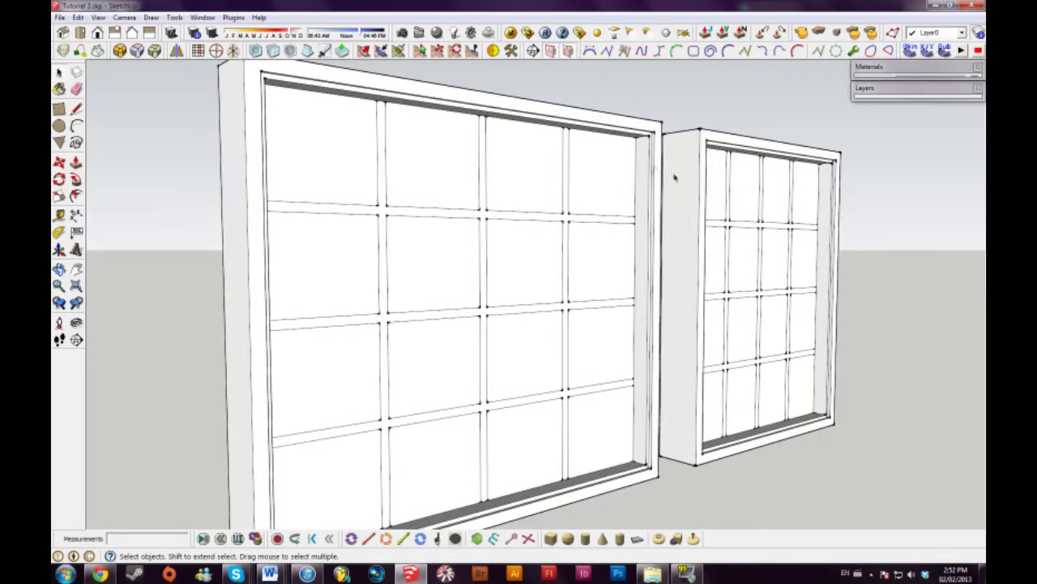
Push/Pull the front of the wide window so its glazing bars stand out from the panes
{"action": "middle_click_drag", "start_coordinate": [725, 216], "coordinate": [697, 232]}
{"action": "scroll", "coordinate": [596, 195], "scroll_direction": "up", "scroll_amount": 3}
{"action": "mouse_move", "coordinate": [596, 195]}
{"action": "middle_mouse_down"}
{"action": "mouse_move", "coordinate": [531, 273]}
{"action": "mouse_move", "coordinate": [568, 248]}
{"action": "middle_mouse_up"}
{"action": "left_click", "coordinate": [493, 324]}
{"action": "left_click", "coordinate": [621, 350]}
{"action": "middle_click_drag", "start_coordinate": [688, 344], "coordinate": [690, 347]}
{"action": "key", "text": "p"}
{"action": "left_click", "coordinate": [614, 265]}
{"action": "middle_click_drag", "start_coordinate": [609, 269], "coordinate": [618, 348]}
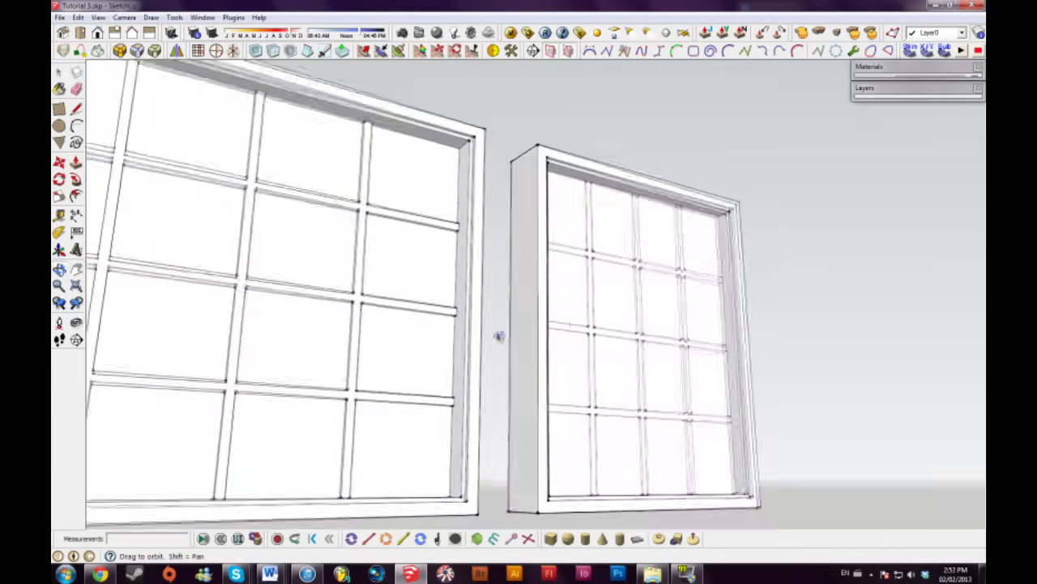
Push/Pull the back of the wide window to give its panes and glazing bars matching relief
{"action": "scroll", "coordinate": [497, 336], "scroll_direction": "up", "scroll_amount": 6}
{"action": "middle_click_drag", "start_coordinate": [524, 332], "coordinate": [427, 306]}
{"action": "middle_click_drag", "start_coordinate": [500, 299], "coordinate": [418, 298]}
{"action": "scroll", "coordinate": [451, 294], "scroll_direction": "up", "scroll_amount": 3}
{"action": "scroll", "coordinate": [418, 298], "scroll_direction": "up", "scroll_amount": 2}
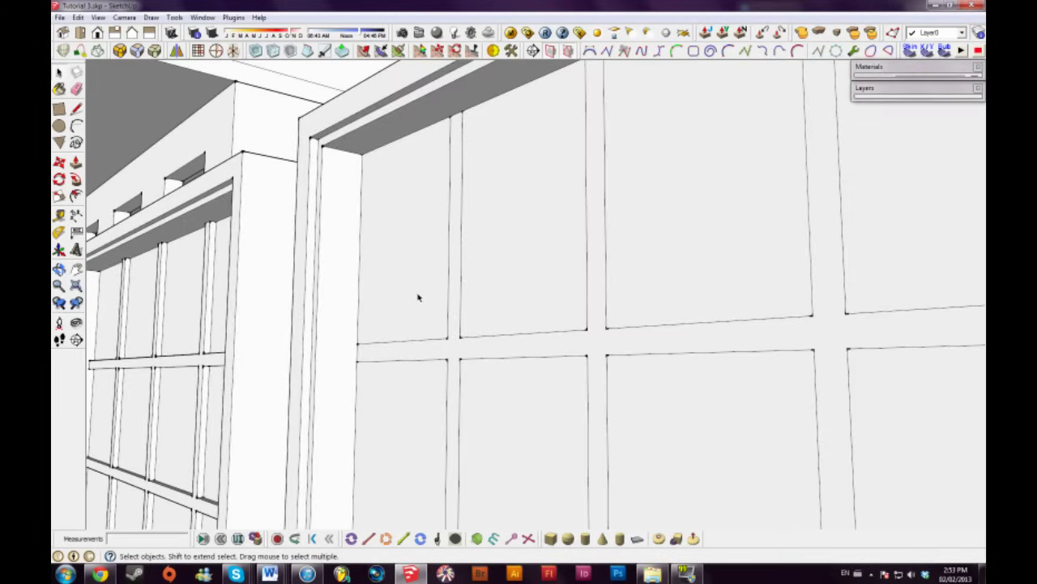
{"action": "left_click", "coordinate": [403, 284]}
{"action": "left_click", "coordinate": [408, 283]}
{"action": "middle_click_drag", "start_coordinate": [597, 273], "coordinate": [481, 348]}
{"action": "key", "text": "space"}
{"action": "left_click", "coordinate": [479, 332]}
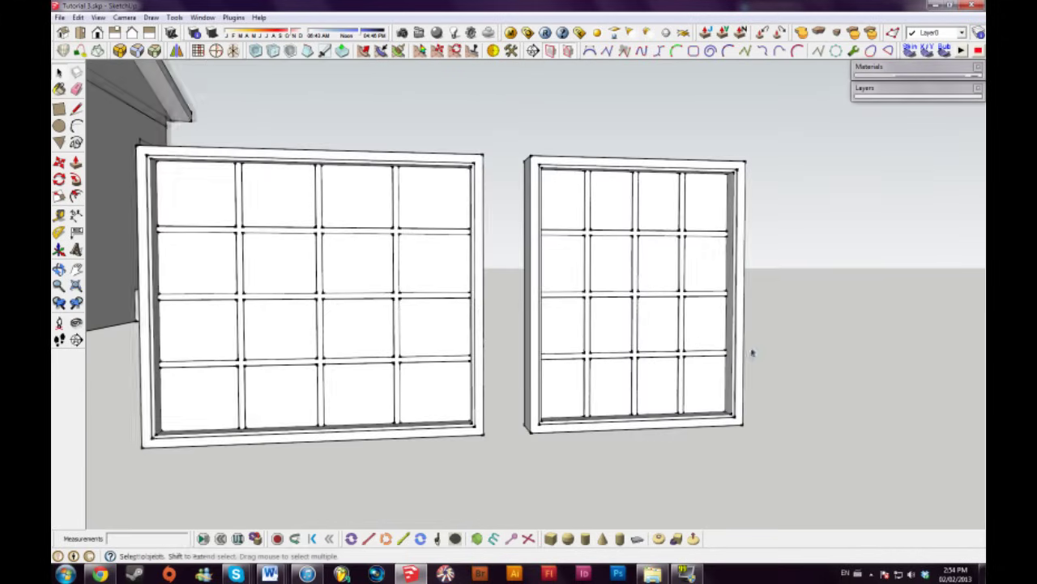
{"action": "mouse_move", "coordinate": [748, 352]}
{"action": "middle_mouse_down"}
{"action": "mouse_move", "coordinate": [795, 324]}
{"action": "mouse_move", "coordinate": [697, 373]}
{"action": "middle_mouse_up"}
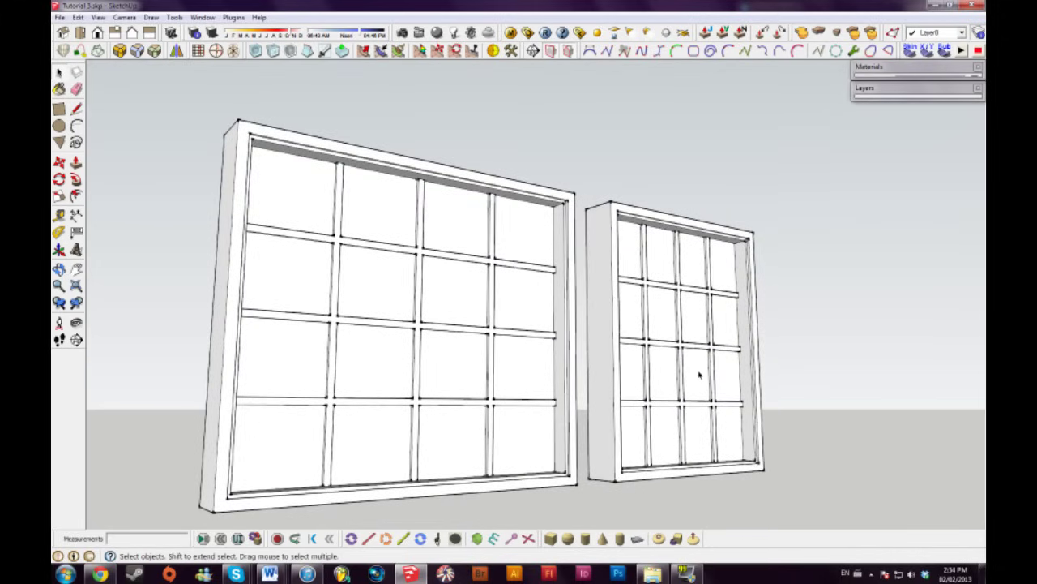
Paint an upper pane of the wide window with Color_009 and edit that color to hue 222, saturation 24, brightness 47 with reduced opacity
{"action": "key", "text": "b"}
{"action": "key", "text": "alt"}
{"action": "left_click", "coordinate": [902, 411]}
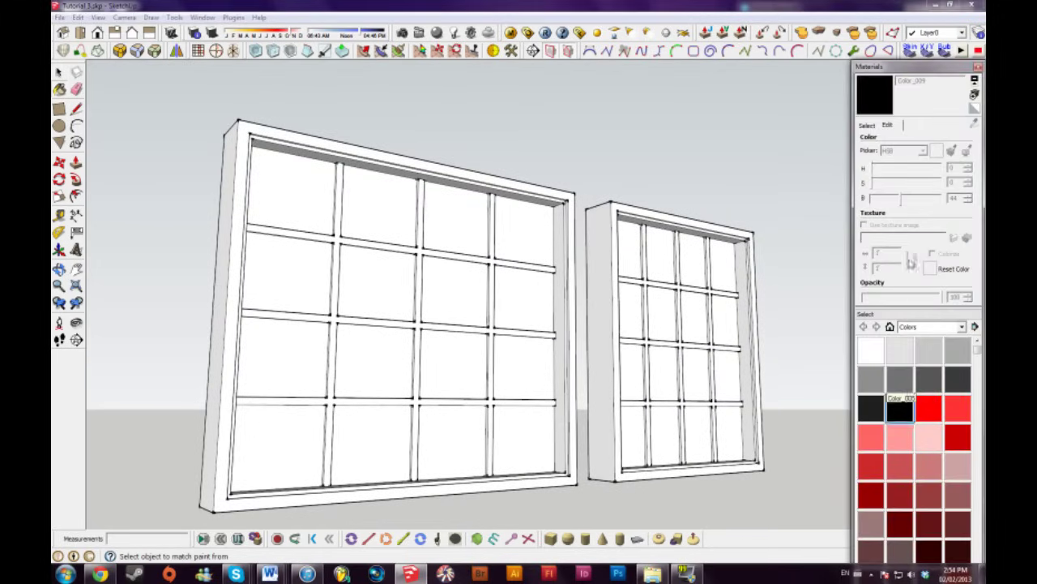
{"action": "left_click", "coordinate": [529, 217]}
{"action": "left_click", "coordinate": [899, 167]}
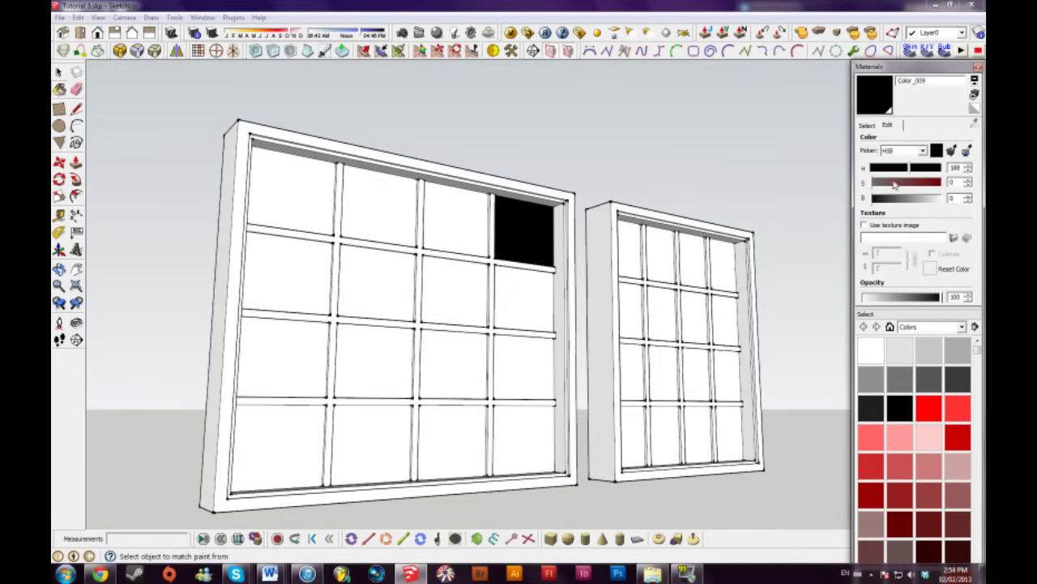
{"action": "left_click", "coordinate": [904, 198]}
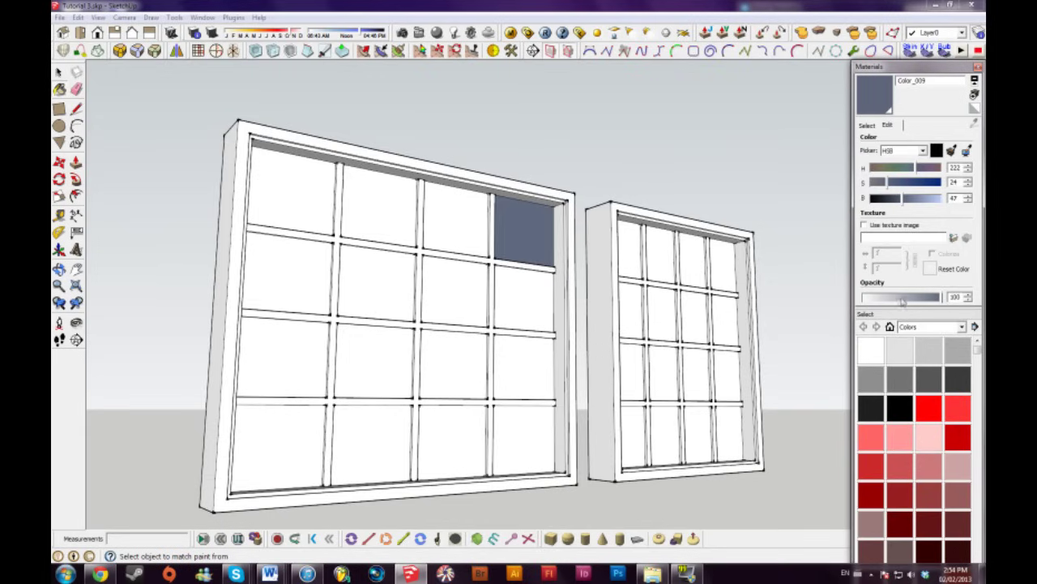
{"action": "left_click_drag", "start_coordinate": [902, 300], "coordinate": [885, 301]}
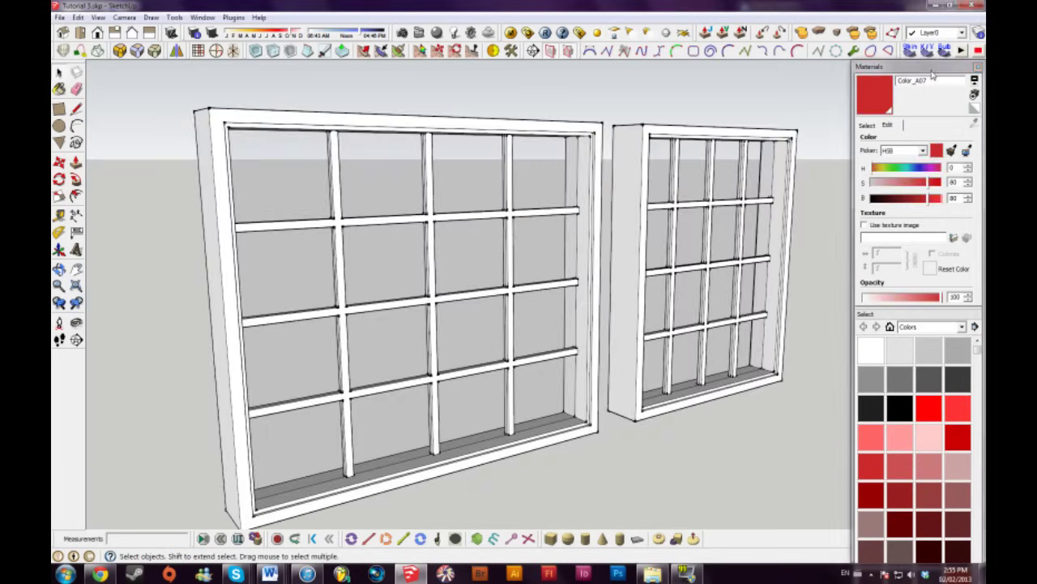
Make the narrow window a component named Window 2, replacing the existing definition of that name
{"action": "middle_click_drag", "start_coordinate": [616, 296], "coordinate": [397, 185]}
{"action": "left_click", "coordinate": [325, 423]}
{"action": "mouse_move", "coordinate": [326, 423]}
{"action": "middle_mouse_down"}
{"action": "mouse_move", "coordinate": [287, 350]}
{"action": "mouse_move", "coordinate": [209, 359]}
{"action": "middle_mouse_up"}
{"action": "left_click", "coordinate": [209, 359]}
{"action": "middle_click_drag", "start_coordinate": [441, 378], "coordinate": [341, 294]}
{"action": "middle_click_drag", "start_coordinate": [413, 340], "coordinate": [468, 225]}
{"action": "left_click", "coordinate": [433, 274]}
{"action": "left_click", "coordinate": [469, 93]}
{"action": "scroll", "coordinate": [437, 266], "scroll_direction": "up", "scroll_amount": 4}
{"action": "middle_click_drag", "start_coordinate": [428, 289], "coordinate": [831, 305]}
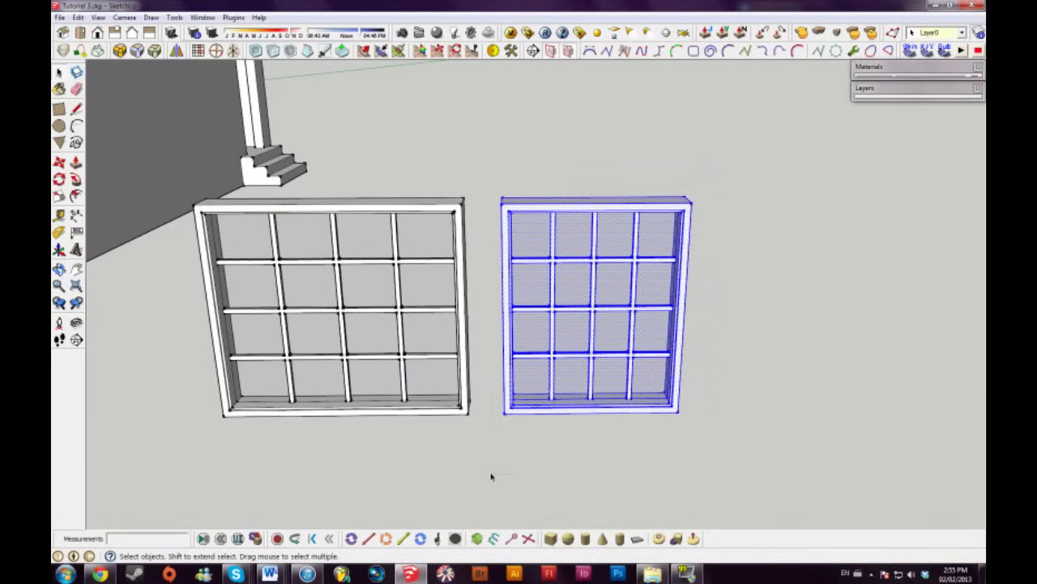
{"action": "key", "text": "g"}
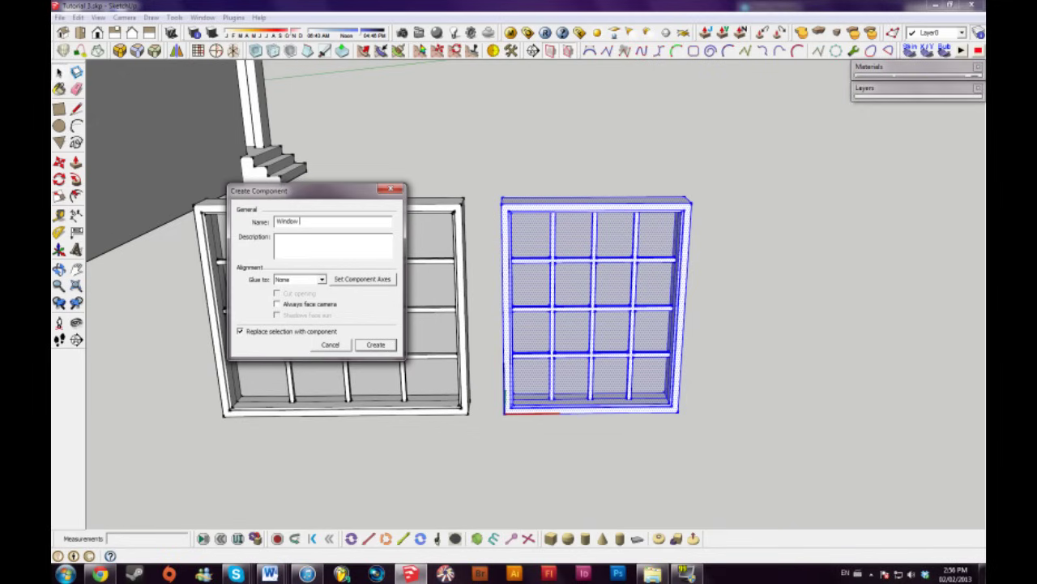
{"action": "type", "text": "Window 2"}
{"action": "key", "text": "Return"}
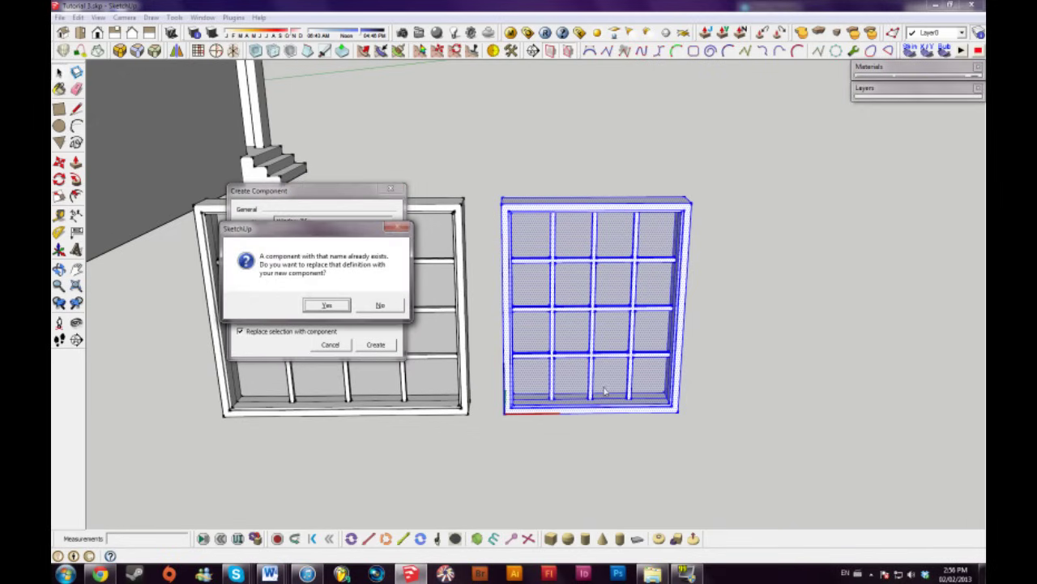
{"action": "left_click", "coordinate": [327, 306]}
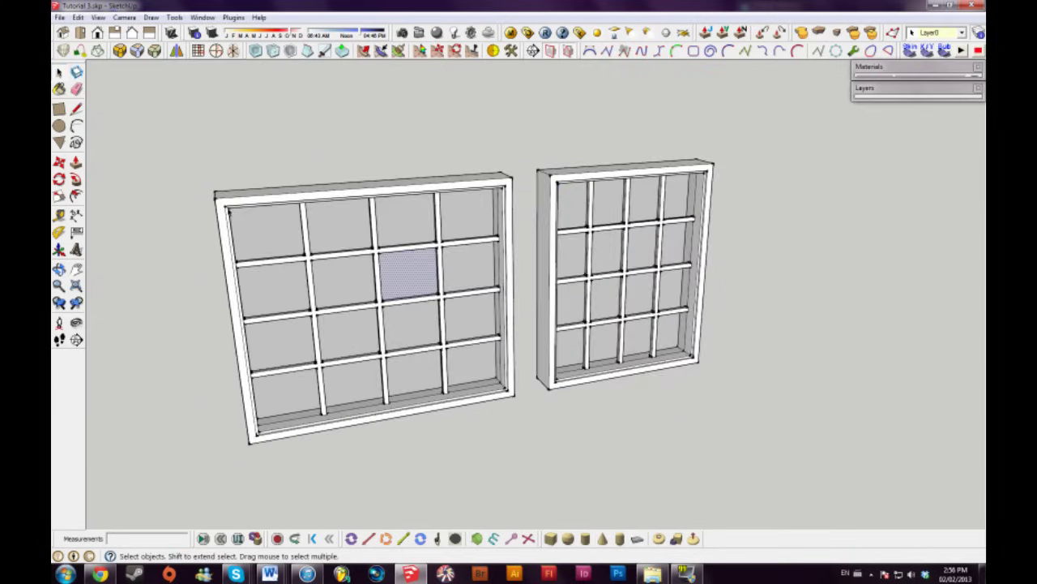
Make the whole wide window a component
{"action": "left_click_drag", "start_coordinate": [181, 127], "coordinate": [525, 478]}
{"action": "key", "text": "g"}
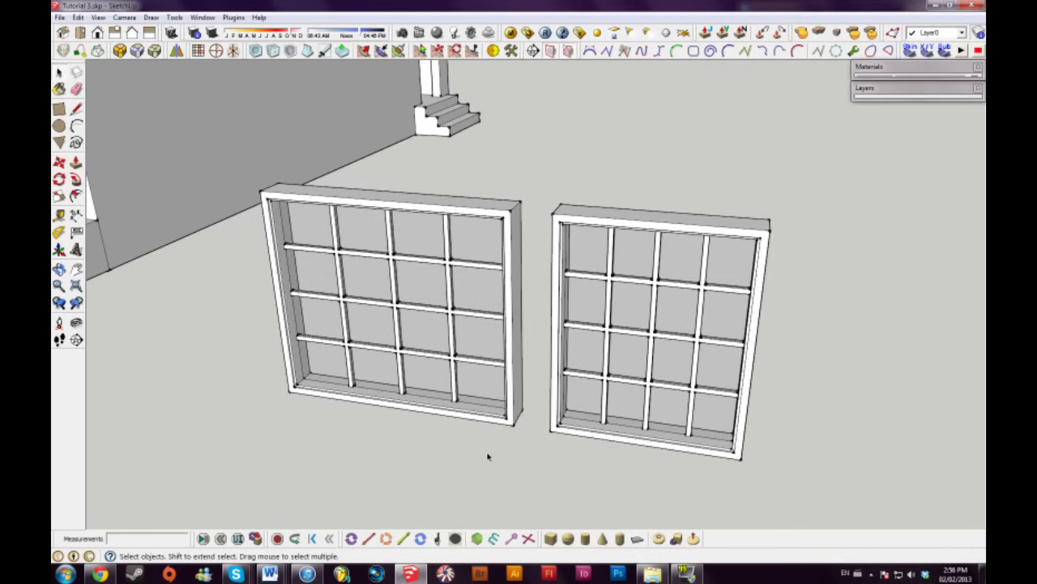
{"action": "left_click", "coordinate": [476, 331]}
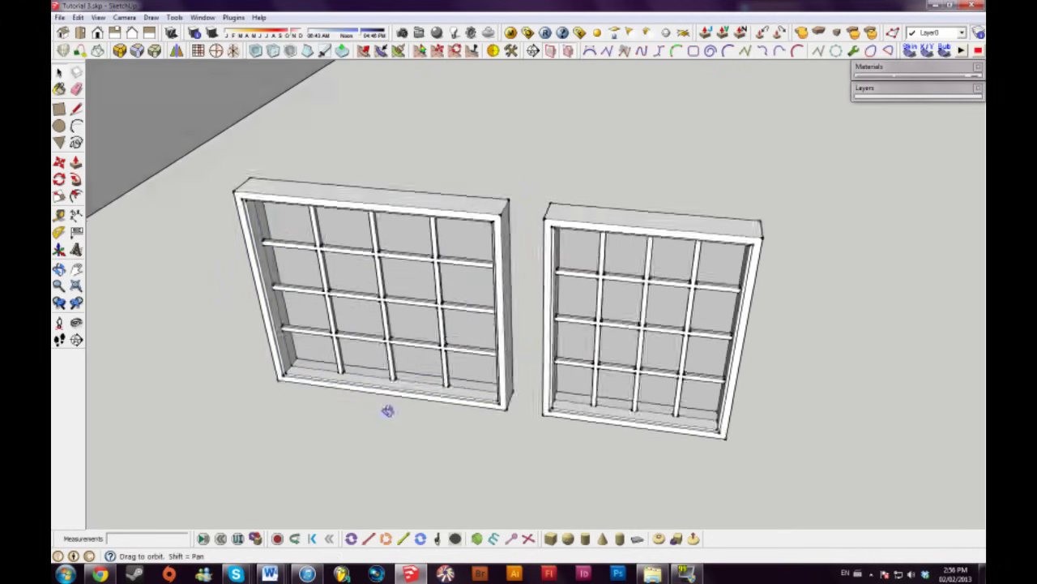
{"action": "middle_click_drag", "start_coordinate": [387, 410], "coordinate": [224, 279]}
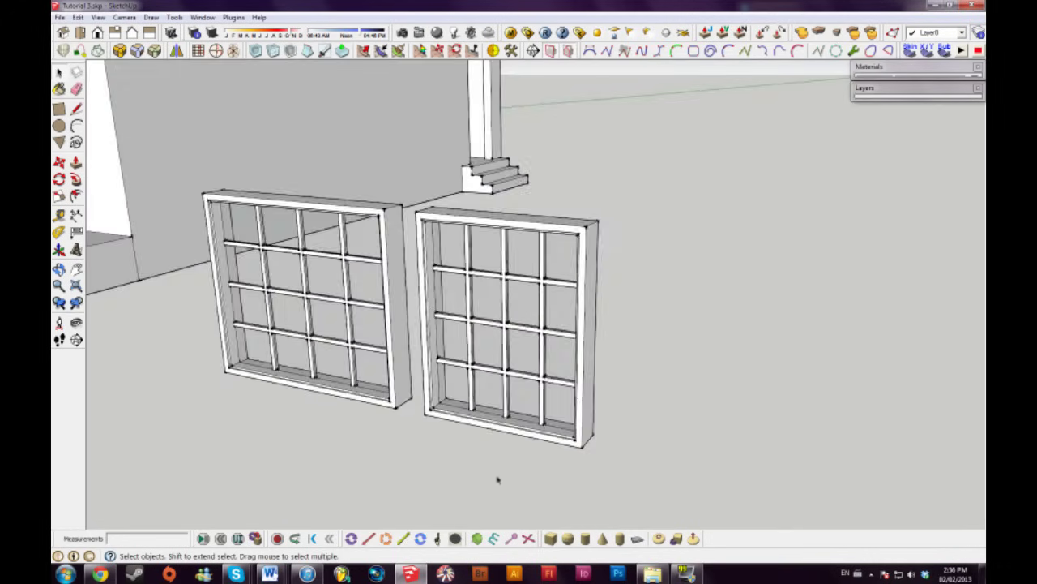
Copy the narrow window component from the ground into the front wall's opening nearest the house corner
{"action": "left_click", "coordinate": [548, 363]}
{"action": "scroll", "coordinate": [573, 413], "scroll_direction": "up", "scroll_amount": 2}
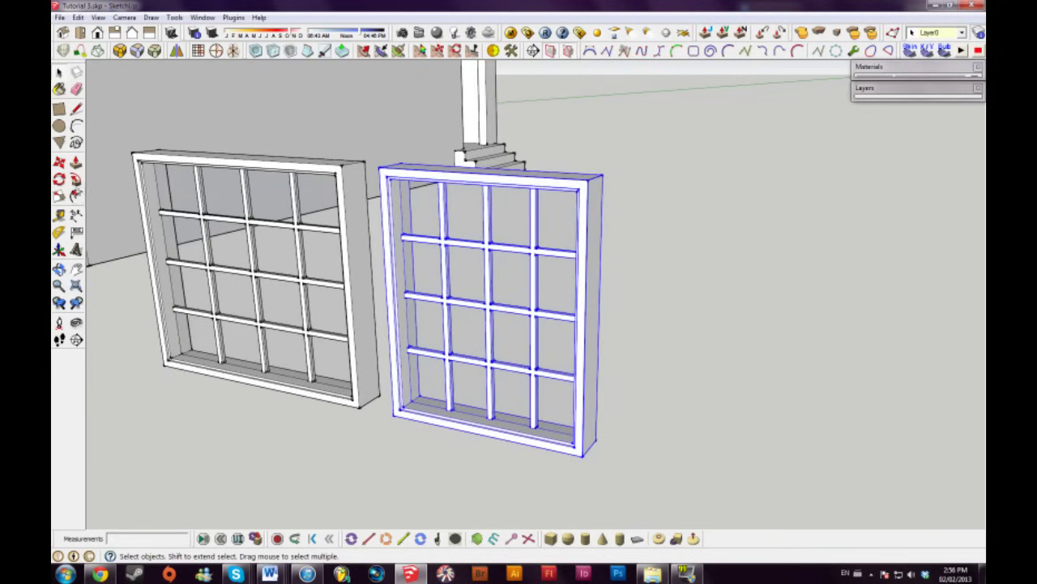
{"action": "left_click", "coordinate": [60, 164]}
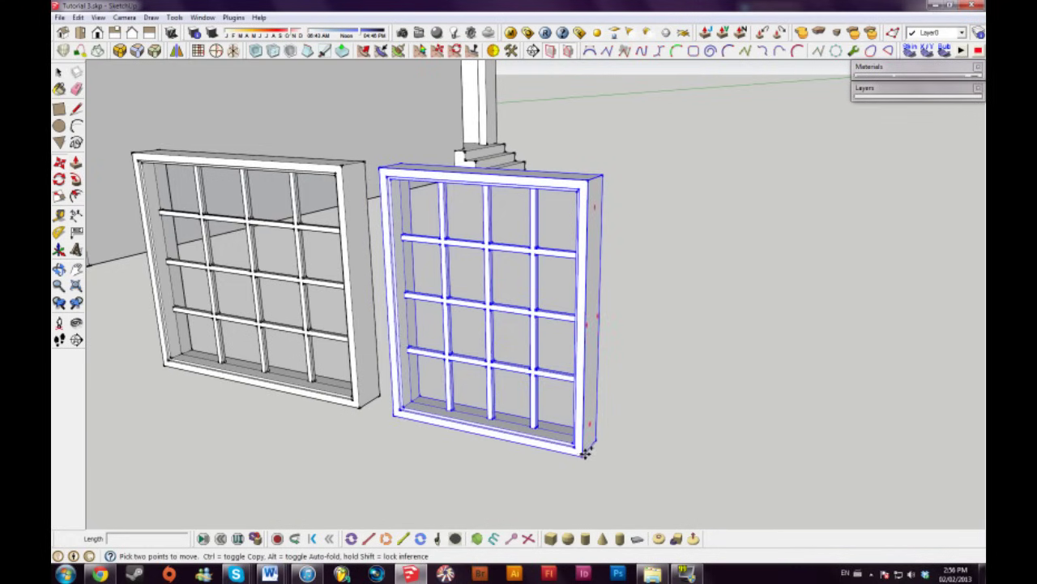
{"action": "middle_click_drag", "start_coordinate": [584, 456], "coordinate": [640, 367]}
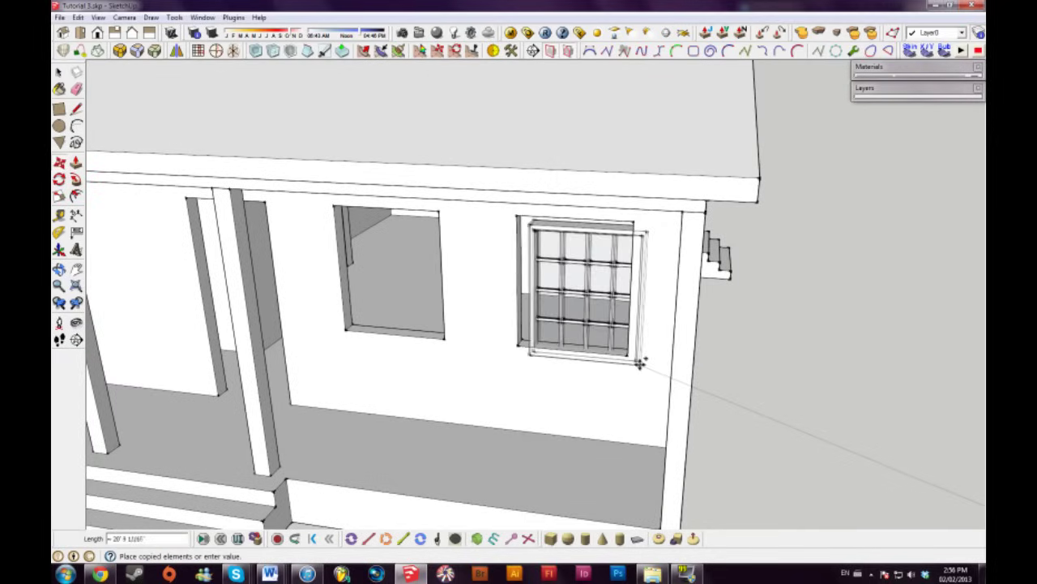
{"action": "left_click", "coordinate": [629, 355]}
{"action": "key", "text": "space"}
Move the placed window outward along the green axis so its frame stands slightly proud of the wall
{"action": "middle_click_drag", "start_coordinate": [649, 389], "coordinate": [494, 365]}
{"action": "scroll", "coordinate": [494, 364], "scroll_direction": "up", "scroll_amount": 4}
{"action": "middle_click_drag", "start_coordinate": [452, 293], "coordinate": [484, 341]}
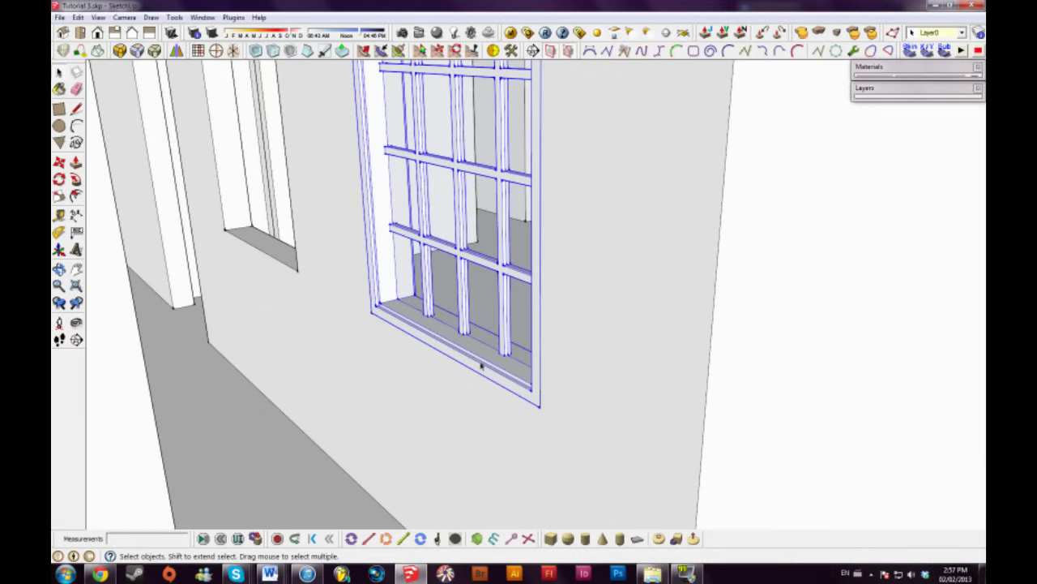
{"action": "key", "text": "m"}
{"action": "left_click", "coordinate": [486, 357]}
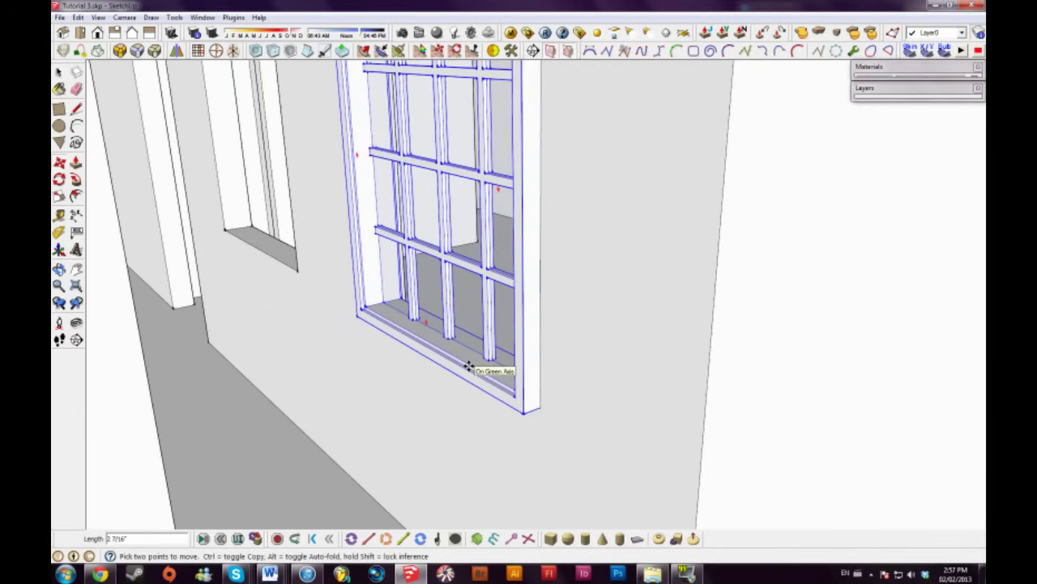
{"action": "key", "text": "space"}
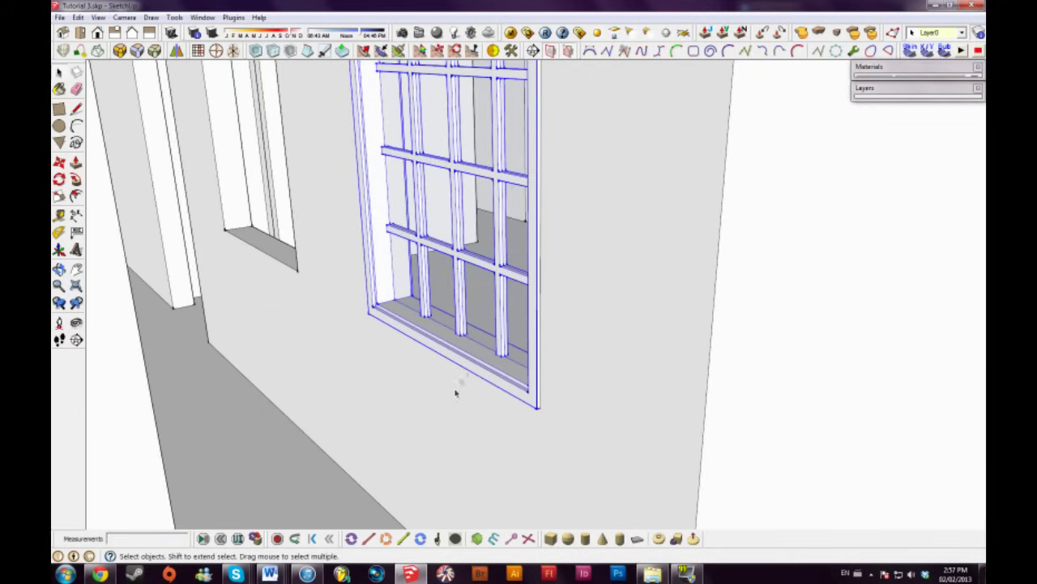
Copy the fitted narrow window along the wall into the neighbouring opening of the same size
{"action": "middle_click_drag", "start_coordinate": [481, 357], "coordinate": [637, 389]}
{"action": "key", "text": "m"}
{"action": "left_click", "coordinate": [643, 394]}
{"action": "middle_click_drag", "start_coordinate": [377, 361], "coordinate": [655, 402], "text": "shift"}
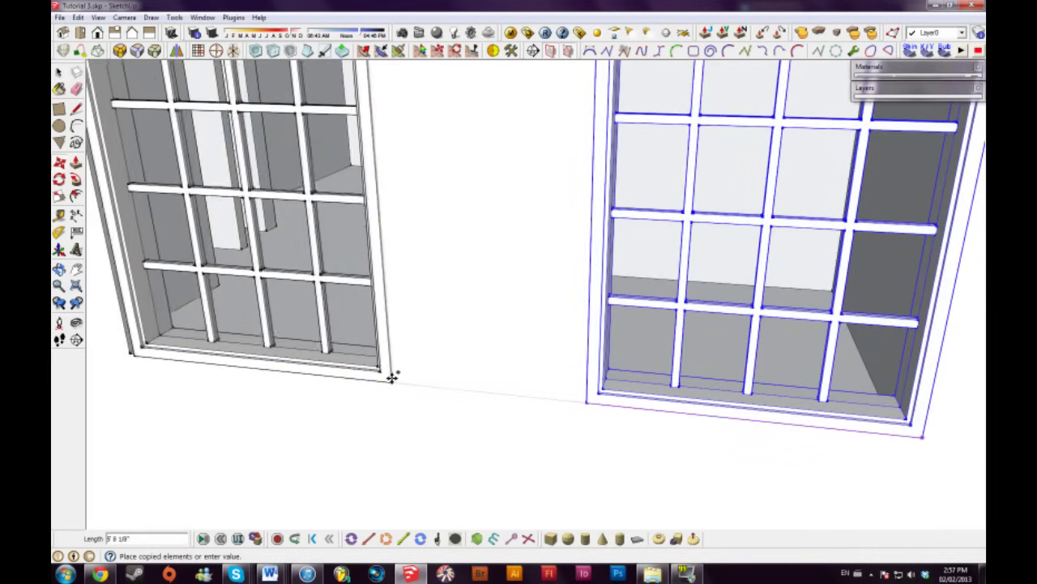
{"action": "left_click", "coordinate": [384, 375]}
{"action": "key", "text": "space"}
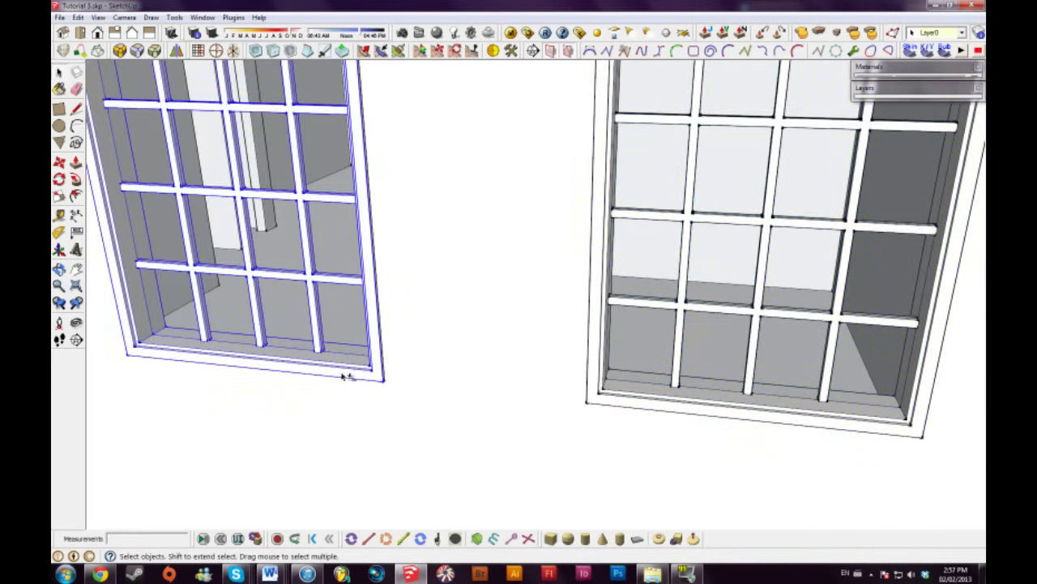
{"action": "left_click", "coordinate": [373, 403]}
Examine the windows fitted in the front wall's openings behind the porch posts
{"action": "scroll", "coordinate": [378, 405], "scroll_direction": "down", "scroll_amount": 4}
{"action": "middle_click_drag", "start_coordinate": [378, 405], "coordinate": [462, 389]}
{"action": "scroll", "coordinate": [340, 329], "scroll_direction": "up", "scroll_amount": 4}
{"action": "middle_click_drag", "start_coordinate": [340, 329], "coordinate": [616, 375]}
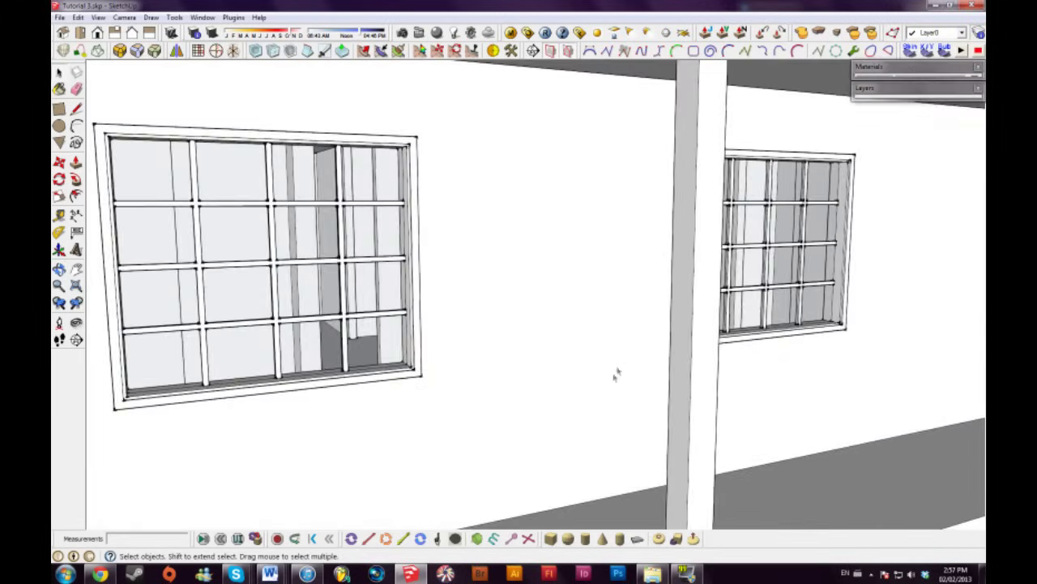
{"action": "scroll", "coordinate": [616, 375], "scroll_direction": "down", "scroll_amount": 3}
{"action": "scroll", "coordinate": [607, 352], "scroll_direction": "up", "scroll_amount": 2}
{"action": "middle_click_drag", "start_coordinate": [791, 267], "coordinate": [269, 291]}
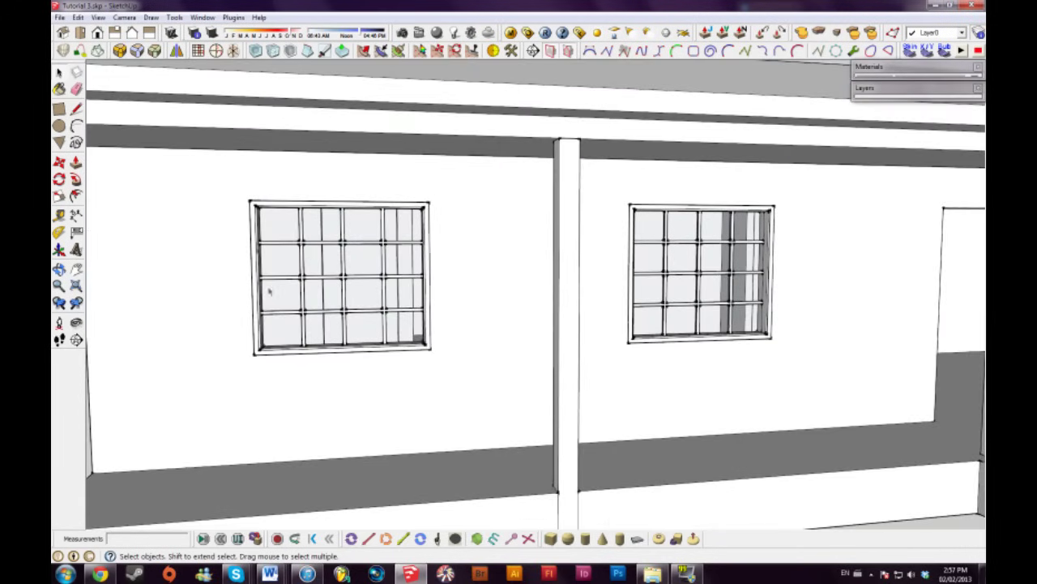
{"action": "middle_click_drag", "start_coordinate": [581, 322], "coordinate": [420, 343]}
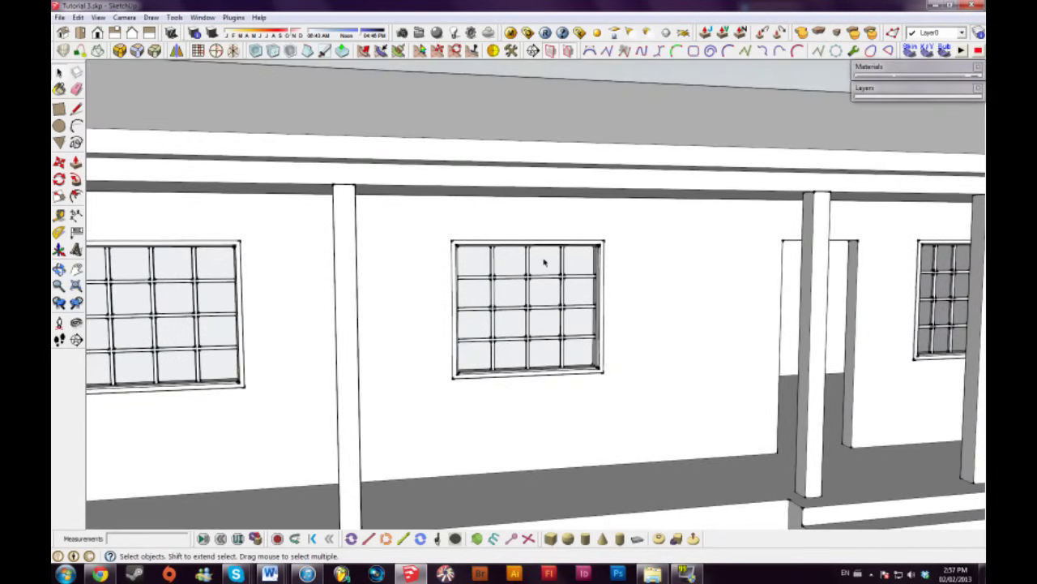
Create a layer named Windows and assign all four front wall windows to it
{"action": "left_click", "coordinate": [243, 336]}
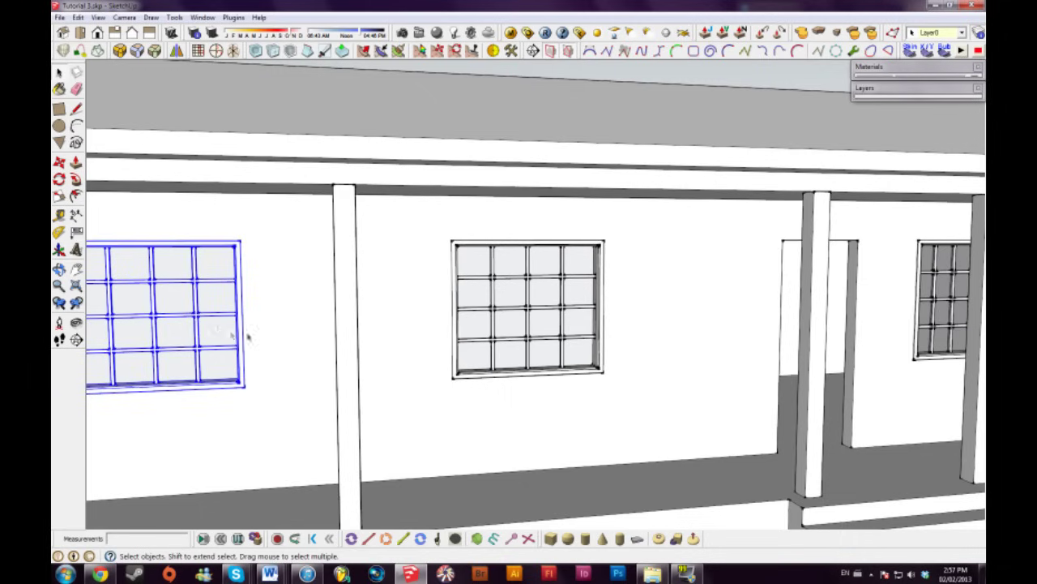
{"action": "left_click", "coordinate": [546, 321]}
{"action": "middle_click_drag", "start_coordinate": [546, 322], "coordinate": [606, 358]}
{"action": "left_click", "coordinate": [296, 312]}
{"action": "left_click", "coordinate": [523, 330], "text": "shift"}
{"action": "middle_click_drag", "start_coordinate": [523, 330], "coordinate": [721, 373]}
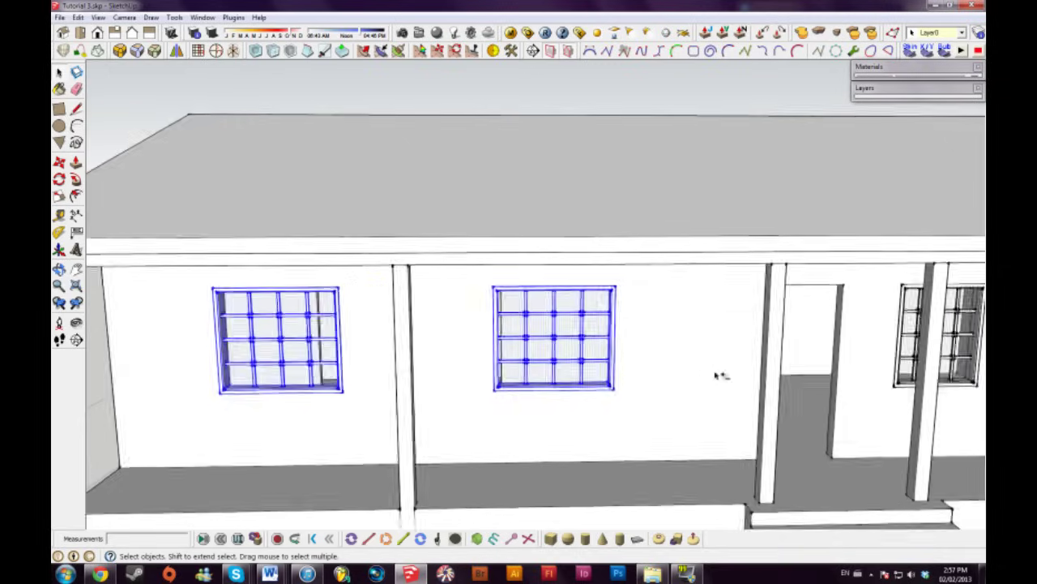
{"action": "middle_click_drag", "start_coordinate": [920, 374], "coordinate": [733, 364], "text": "shift"}
{"action": "left_click", "coordinate": [774, 339], "text": "shift"}
{"action": "left_click", "coordinate": [899, 362], "text": "shift"}
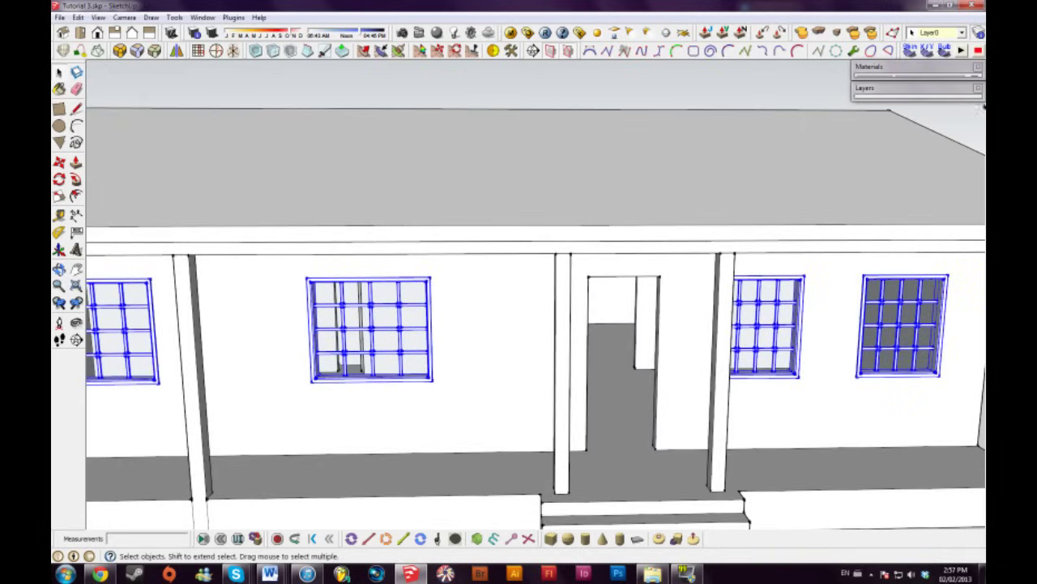
{"action": "left_click", "coordinate": [943, 89]}
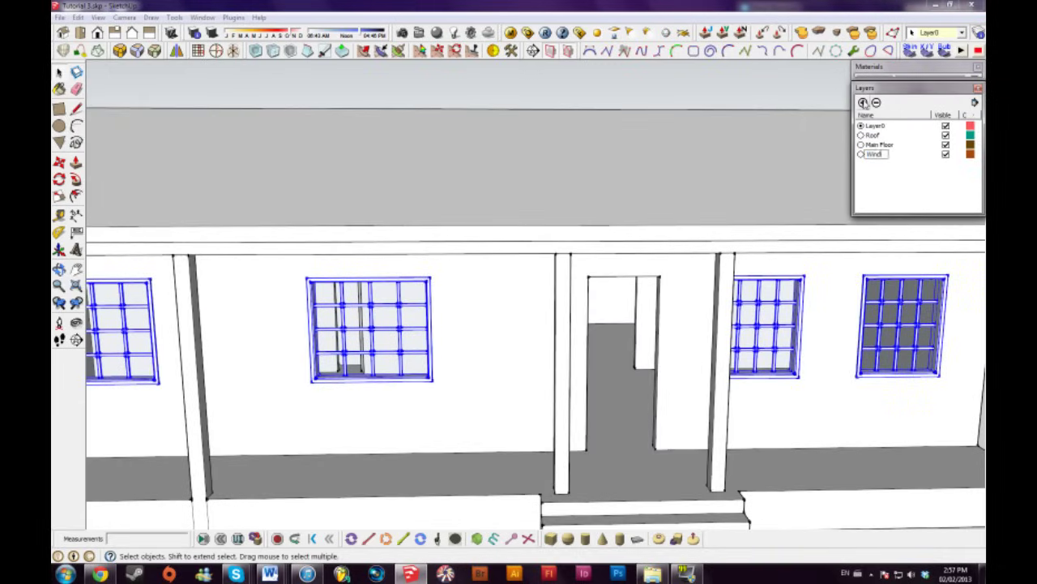
{"action": "left_click", "coordinate": [961, 33]}
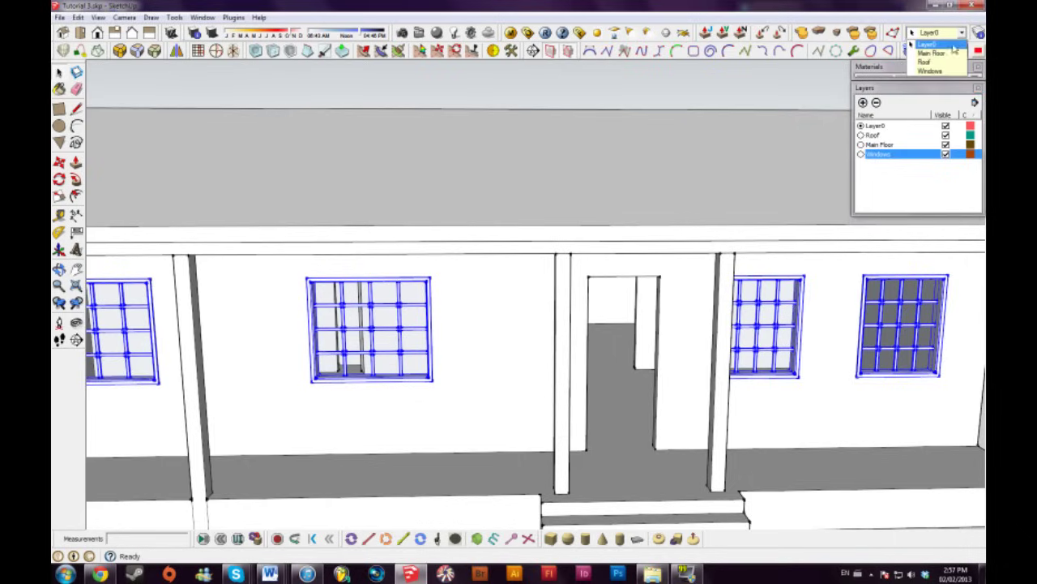
{"action": "left_click", "coordinate": [943, 72]}
Switch the Windows layer's visibility off and on to check its contents, and examine the whole house front
{"action": "left_click", "coordinate": [945, 154]}
{"action": "left_click", "coordinate": [945, 154]}
{"action": "left_click", "coordinate": [945, 154]}
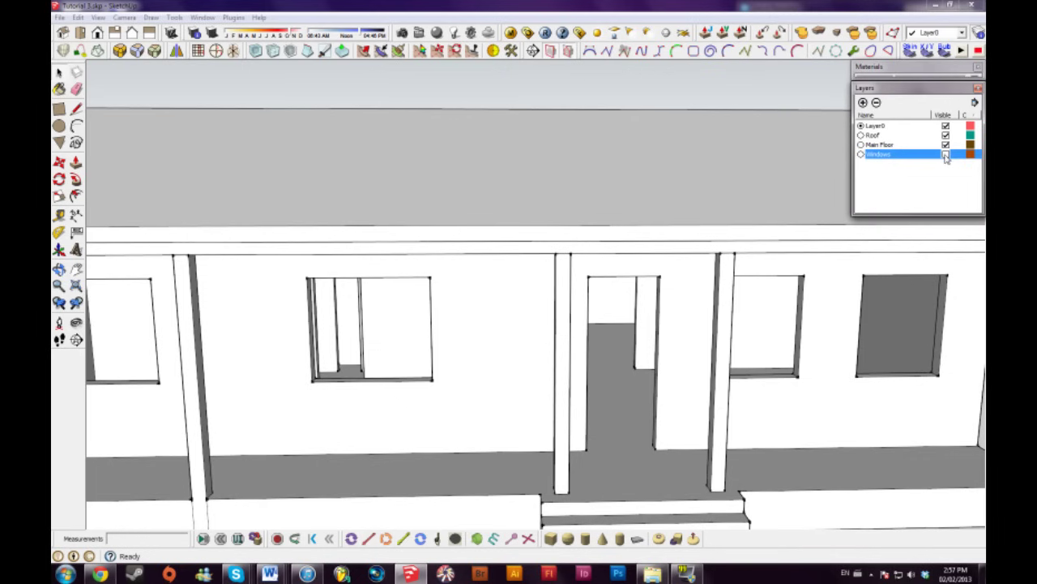
{"action": "left_click", "coordinate": [945, 154]}
{"action": "middle_click_drag", "start_coordinate": [713, 348], "coordinate": [729, 356]}
{"action": "scroll", "coordinate": [741, 398], "scroll_direction": "down", "scroll_amount": 4}
{"action": "middle_click_drag", "start_coordinate": [741, 397], "coordinate": [611, 397]}
{"action": "mouse_move", "coordinate": [727, 370]}
{"action": "middle_mouse_down"}
{"action": "mouse_move", "coordinate": [575, 391]}
{"action": "mouse_move", "coordinate": [705, 401]}
{"action": "mouse_move", "coordinate": [538, 368]}
{"action": "middle_mouse_up"}
{"action": "middle_click_drag", "start_coordinate": [476, 299], "coordinate": [504, 438]}
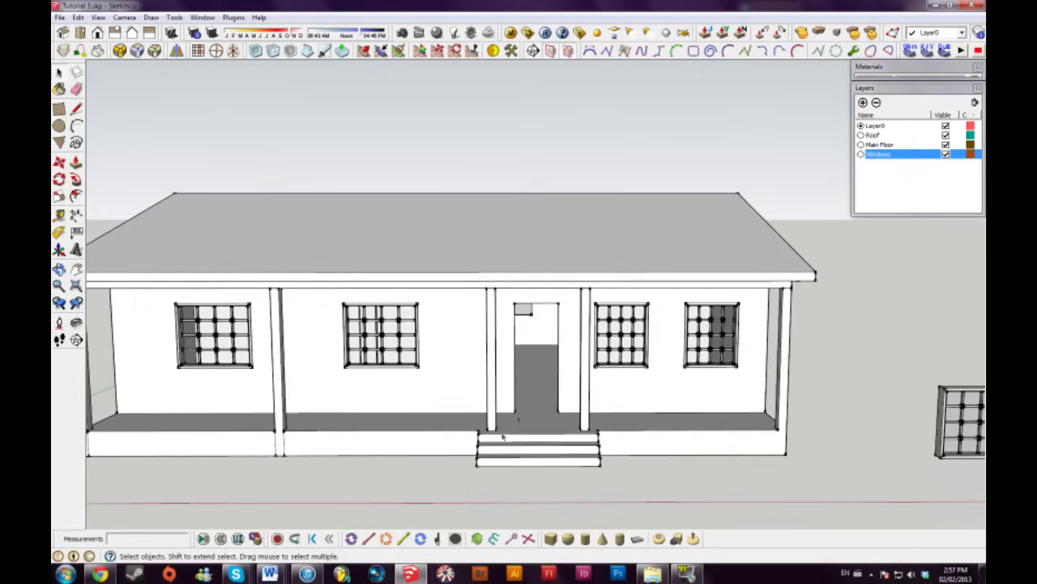
{"action": "middle_click_drag", "start_coordinate": [746, 385], "coordinate": [657, 338]}
Set the camera's field of view to 90 degrees for viewing the room inside the house
{"action": "scroll", "coordinate": [652, 342], "scroll_direction": "up", "scroll_amount": 10}
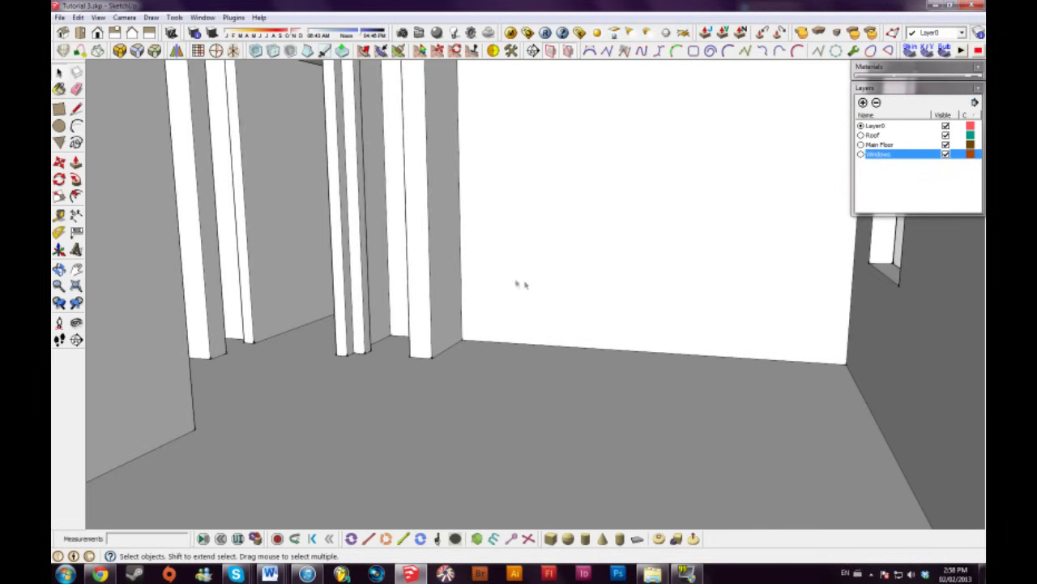
{"action": "mouse_move", "coordinate": [502, 284]}
{"action": "middle_mouse_down"}
{"action": "mouse_move", "coordinate": [407, 276]}
{"action": "mouse_move", "coordinate": [465, 299]}
{"action": "mouse_move", "coordinate": [491, 295]}
{"action": "mouse_move", "coordinate": [417, 305]}
{"action": "mouse_move", "coordinate": [429, 289]}
{"action": "mouse_move", "coordinate": [519, 290]}
{"action": "mouse_move", "coordinate": [373, 273]}
{"action": "mouse_move", "coordinate": [498, 271]}
{"action": "mouse_move", "coordinate": [454, 268]}
{"action": "mouse_move", "coordinate": [625, 317]}
{"action": "mouse_move", "coordinate": [515, 173]}
{"action": "mouse_move", "coordinate": [478, 308]}
{"action": "mouse_move", "coordinate": [607, 275]}
{"action": "mouse_move", "coordinate": [442, 286]}
{"action": "middle_mouse_up"}
{"action": "scroll", "coordinate": [505, 292], "scroll_direction": "down", "scroll_amount": 3}
{"action": "scroll", "coordinate": [505, 285], "scroll_direction": "up", "scroll_amount": 3}
{"action": "mouse_move", "coordinate": [531, 244]}
{"action": "middle_mouse_down"}
{"action": "mouse_move", "coordinate": [949, 319]}
{"action": "mouse_move", "coordinate": [878, 336]}
{"action": "mouse_move", "coordinate": [704, 273]}
{"action": "mouse_move", "coordinate": [802, 213]}
{"action": "middle_mouse_up"}
{"action": "mouse_move", "coordinate": [589, 270]}
{"action": "middle_mouse_down"}
{"action": "mouse_move", "coordinate": [556, 215]}
{"action": "mouse_move", "coordinate": [781, 210]}
{"action": "mouse_move", "coordinate": [597, 302]}
{"action": "middle_mouse_up"}
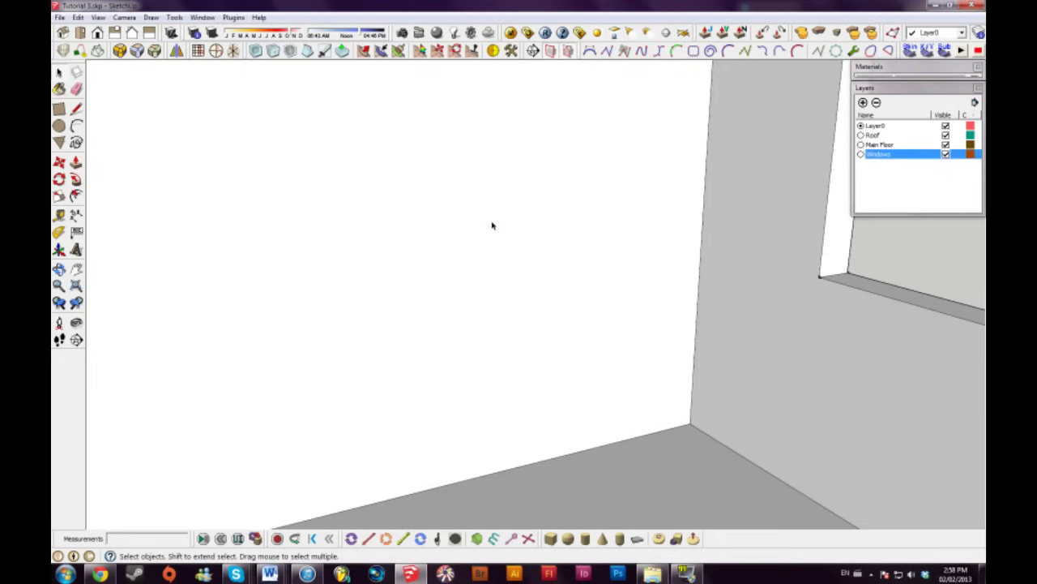
{"action": "left_click", "coordinate": [125, 19]}
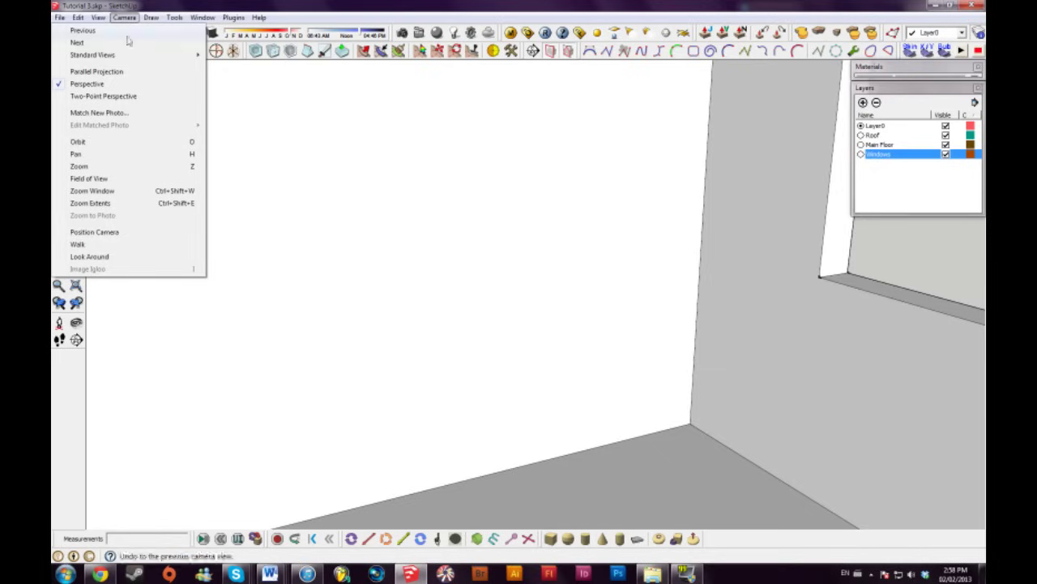
{"action": "left_click", "coordinate": [89, 178]}
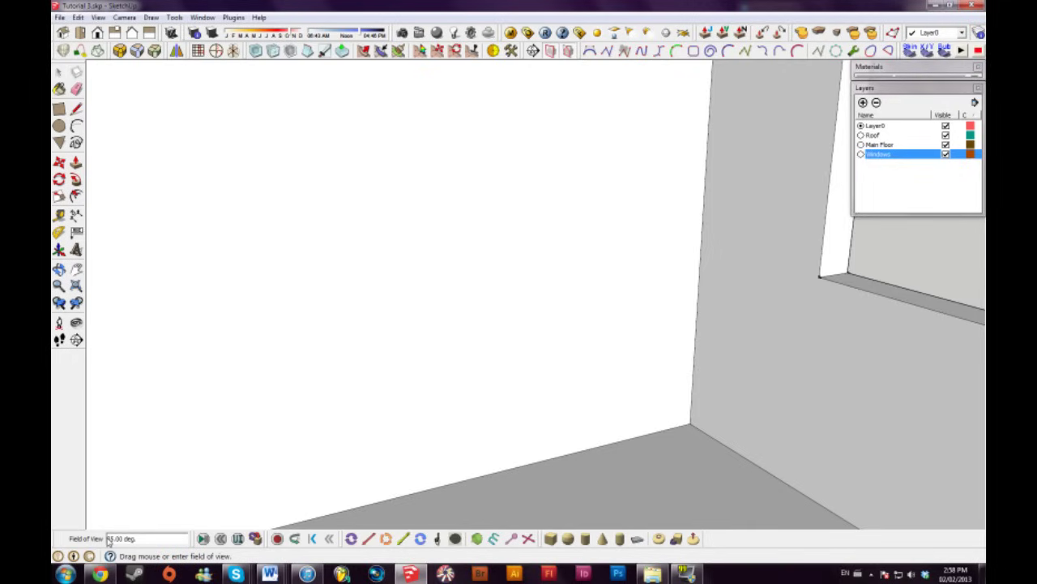
{"action": "type", "text": "90"}
{"action": "key", "text": "Return"}
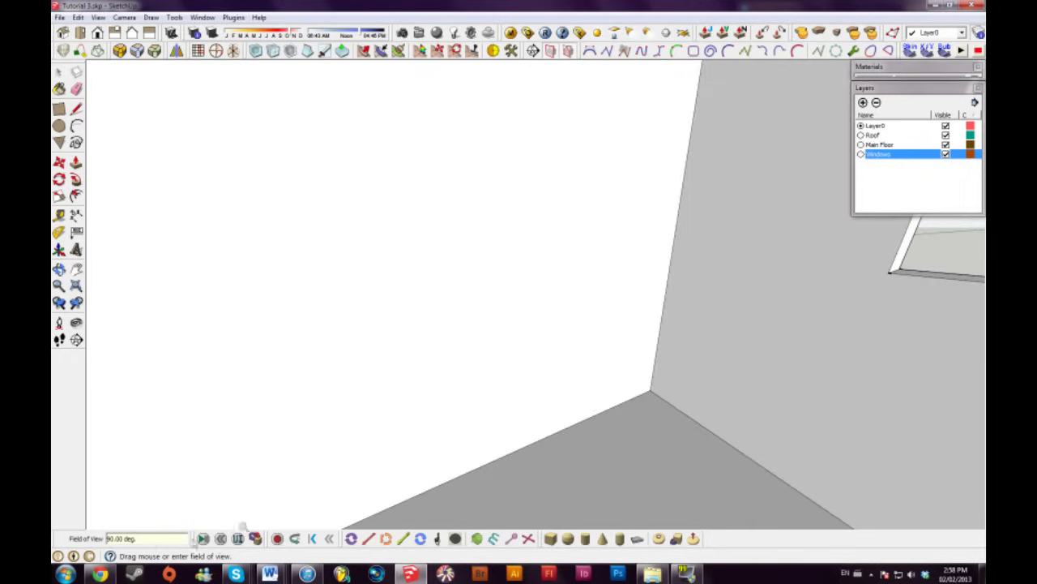
Position the camera inside the room facing the gridded windows, with the eye height set to 7
{"action": "middle_click_drag", "start_coordinate": [648, 485], "coordinate": [400, 340]}
{"action": "left_click", "coordinate": [59, 324]}
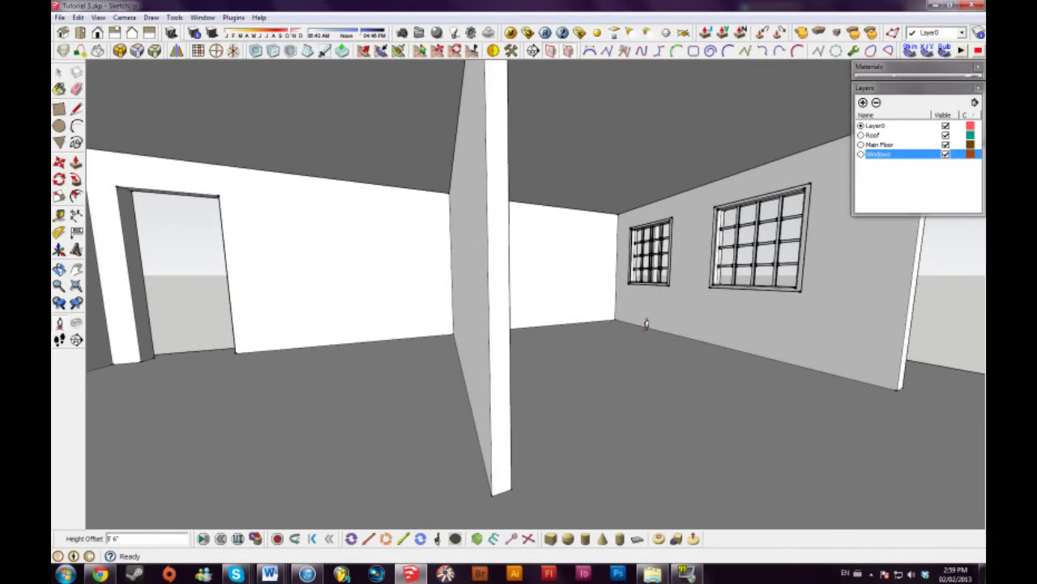
{"action": "left_click", "coordinate": [607, 385]}
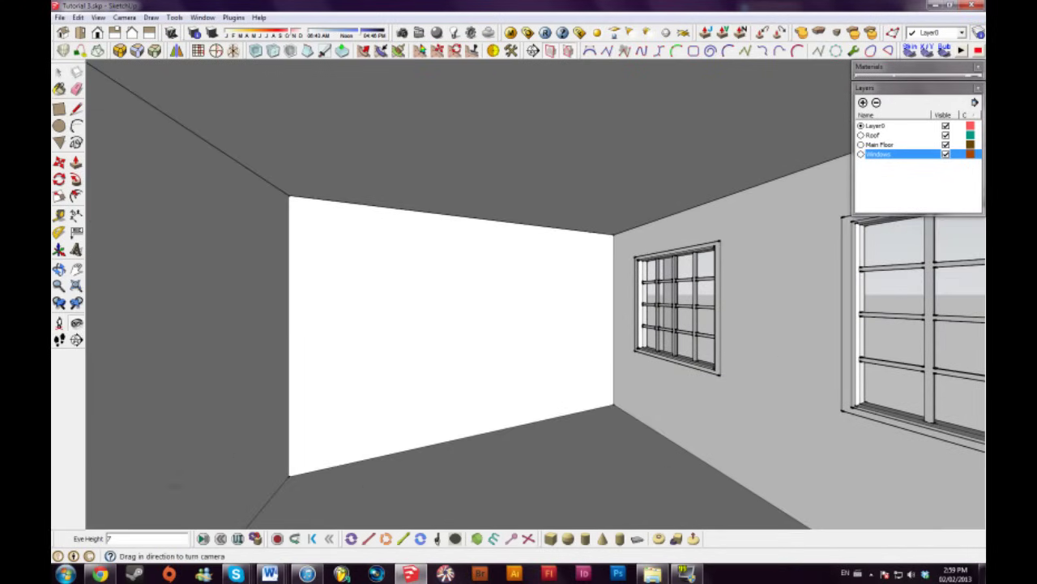
{"action": "middle_click_drag", "start_coordinate": [589, 425], "coordinate": [582, 406]}
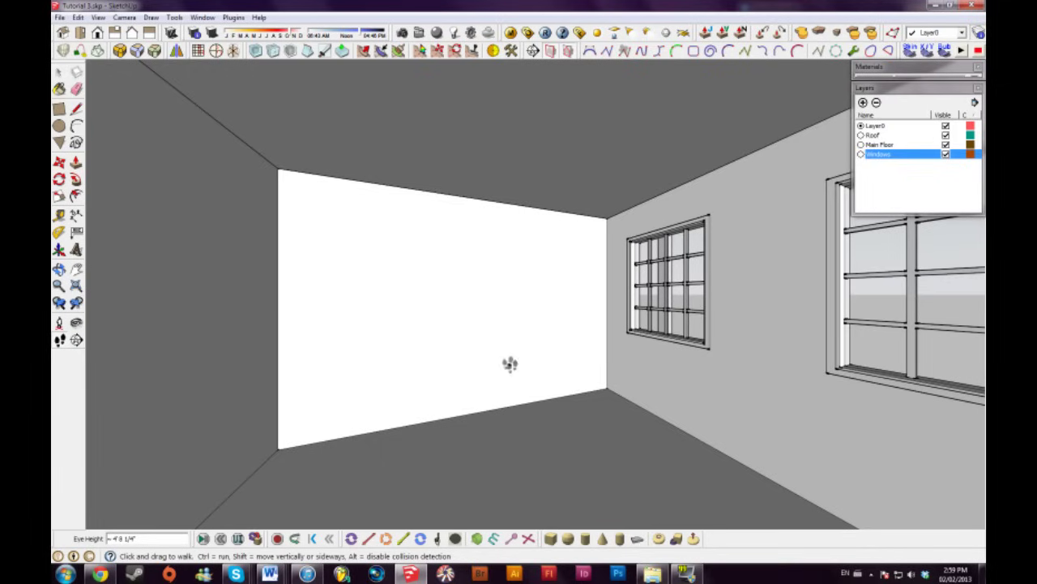
Walk through the house interior and look around the rooms, partition walls and openings
{"action": "left_click_drag", "start_coordinate": [644, 381], "coordinate": [775, 337]}
{"action": "left_click_drag", "start_coordinate": [534, 377], "coordinate": [393, 316]}
{"action": "middle_click_drag", "start_coordinate": [491, 359], "coordinate": [868, 451]}
{"action": "middle_click_drag", "start_coordinate": [308, 325], "coordinate": [164, 333]}
{"action": "left_click_drag", "start_coordinate": [563, 408], "coordinate": [592, 327]}
{"action": "mouse_move", "coordinate": [592, 327]}
{"action": "middle_mouse_down"}
{"action": "mouse_move", "coordinate": [254, 308]}
{"action": "mouse_move", "coordinate": [429, 248]}
{"action": "mouse_move", "coordinate": [238, 195]}
{"action": "mouse_move", "coordinate": [465, 248]}
{"action": "mouse_move", "coordinate": [383, 239]}
{"action": "mouse_move", "coordinate": [208, 259]}
{"action": "middle_mouse_up"}
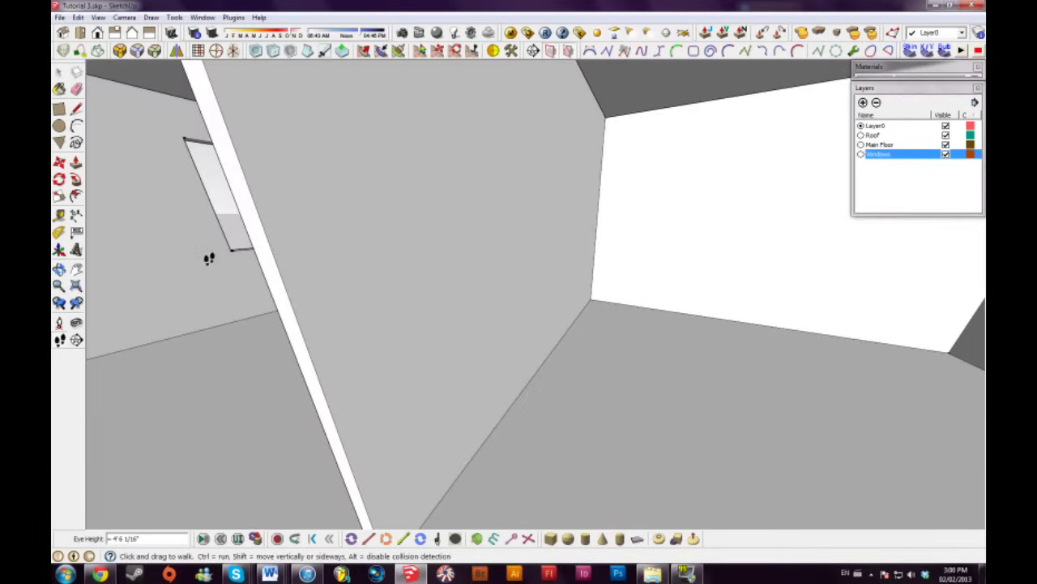
{"action": "middle_click_drag", "start_coordinate": [291, 251], "coordinate": [229, 245]}
{"action": "mouse_move", "coordinate": [562, 274]}
{"action": "middle_mouse_down"}
{"action": "mouse_move", "coordinate": [478, 269]}
{"action": "mouse_move", "coordinate": [487, 225]}
{"action": "mouse_move", "coordinate": [444, 205]}
{"action": "middle_mouse_up"}
{"action": "mouse_move", "coordinate": [475, 246]}
{"action": "middle_mouse_down"}
{"action": "mouse_move", "coordinate": [551, 253]}
{"action": "mouse_move", "coordinate": [569, 232]}
{"action": "mouse_move", "coordinate": [419, 246]}
{"action": "mouse_move", "coordinate": [614, 300]}
{"action": "mouse_move", "coordinate": [341, 267]}
{"action": "mouse_move", "coordinate": [318, 274]}
{"action": "middle_mouse_up"}
{"action": "scroll", "coordinate": [543, 204], "scroll_direction": "up", "scroll_amount": 5}
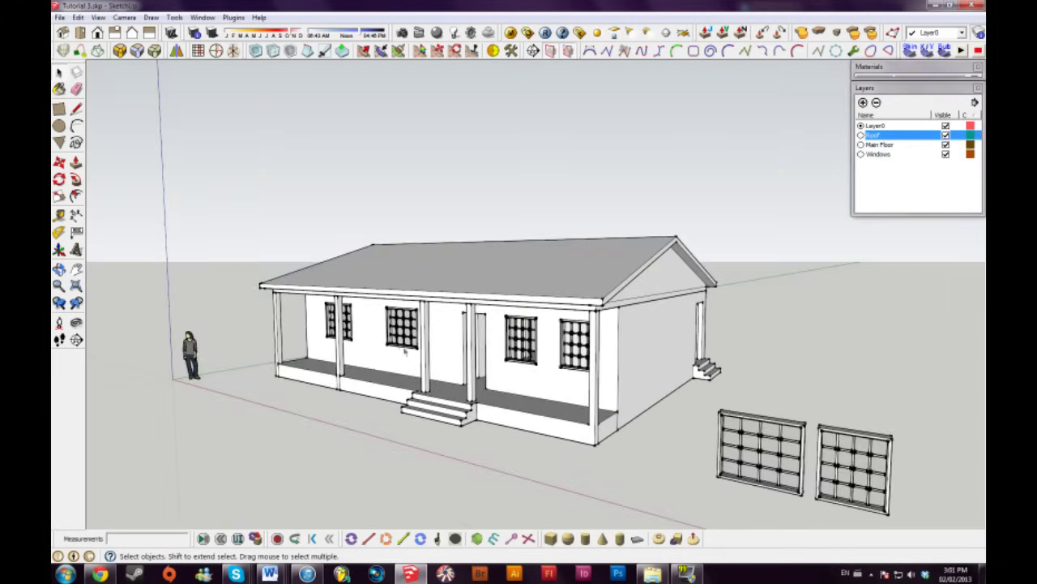
Hide the Roof layer to expose the room with the gridded windows from above
{"action": "middle_click_drag", "start_coordinate": [405, 352], "coordinate": [372, 322]}
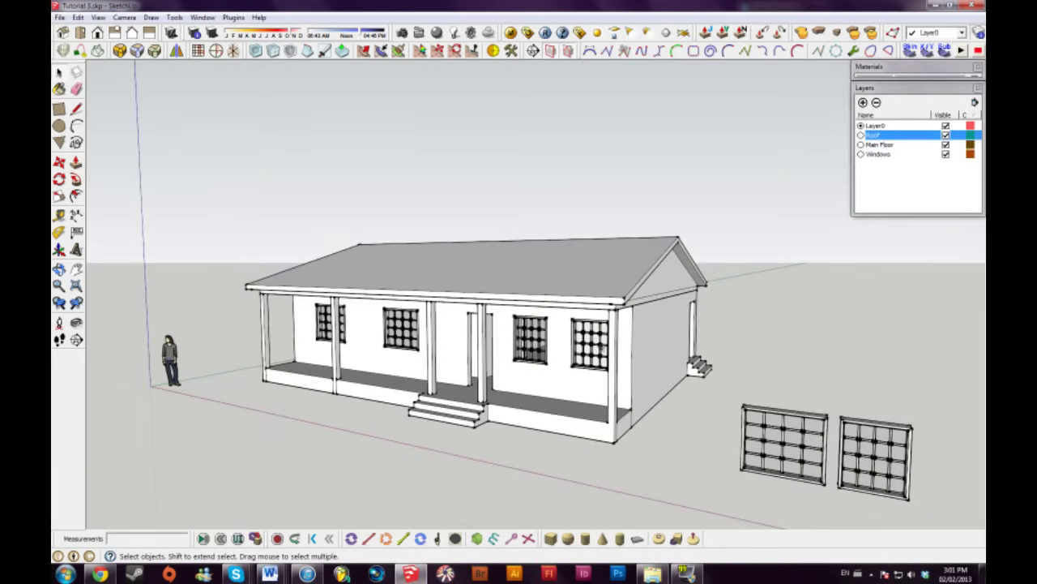
{"action": "left_click", "coordinate": [946, 136]}
{"action": "middle_click_drag", "start_coordinate": [640, 331], "coordinate": [704, 308]}
{"action": "scroll", "coordinate": [653, 316], "scroll_direction": "up", "scroll_amount": 3}
{"action": "scroll", "coordinate": [554, 400], "scroll_direction": "up", "scroll_amount": 4}
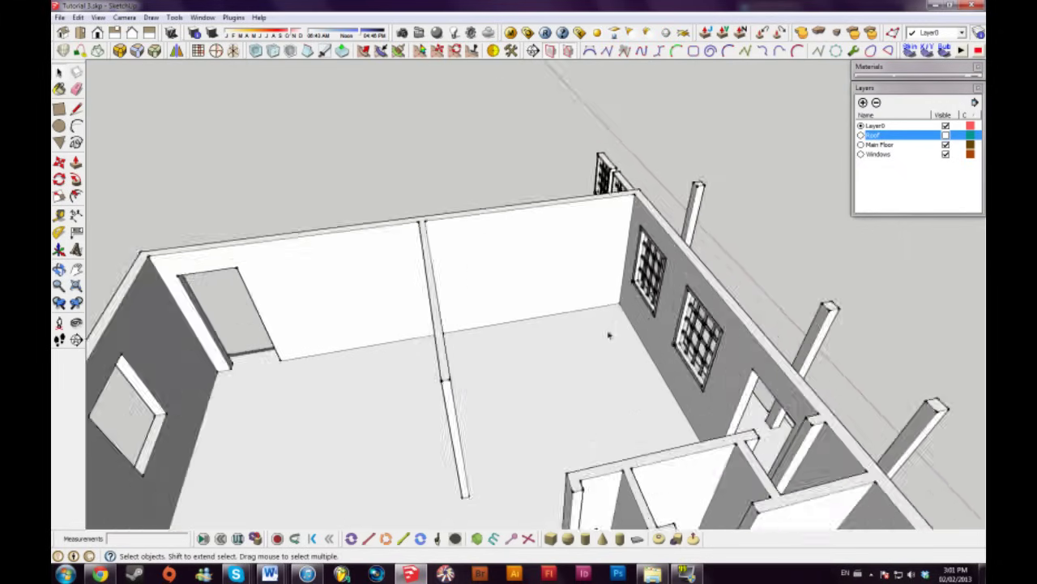
Search the 3D Warehouse for "wooden chair" and place the wood dining table with six chairs in the room with the gridded windows
{"action": "left_click", "coordinate": [60, 17]}
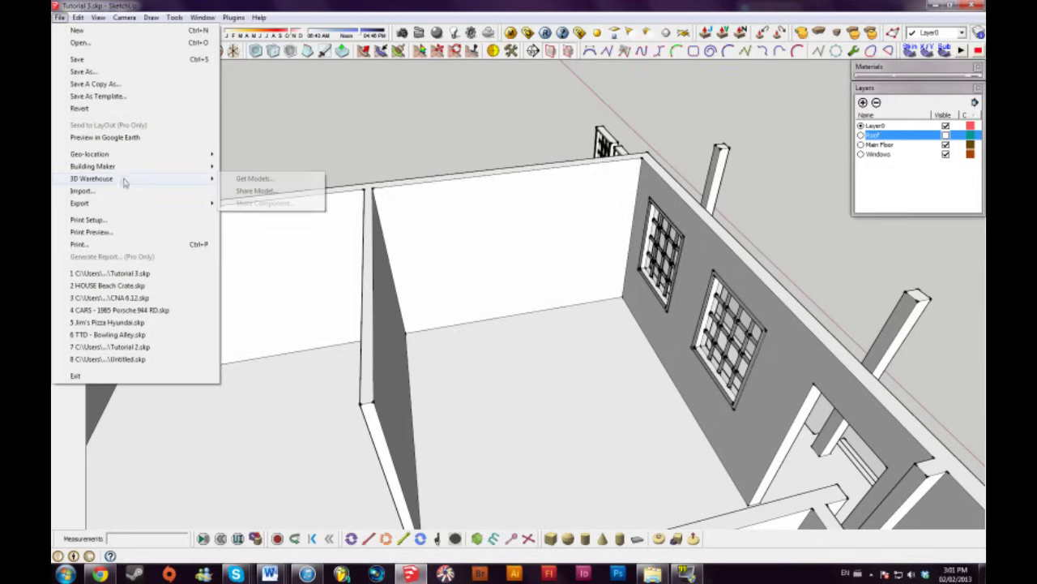
{"action": "left_click", "coordinate": [245, 180]}
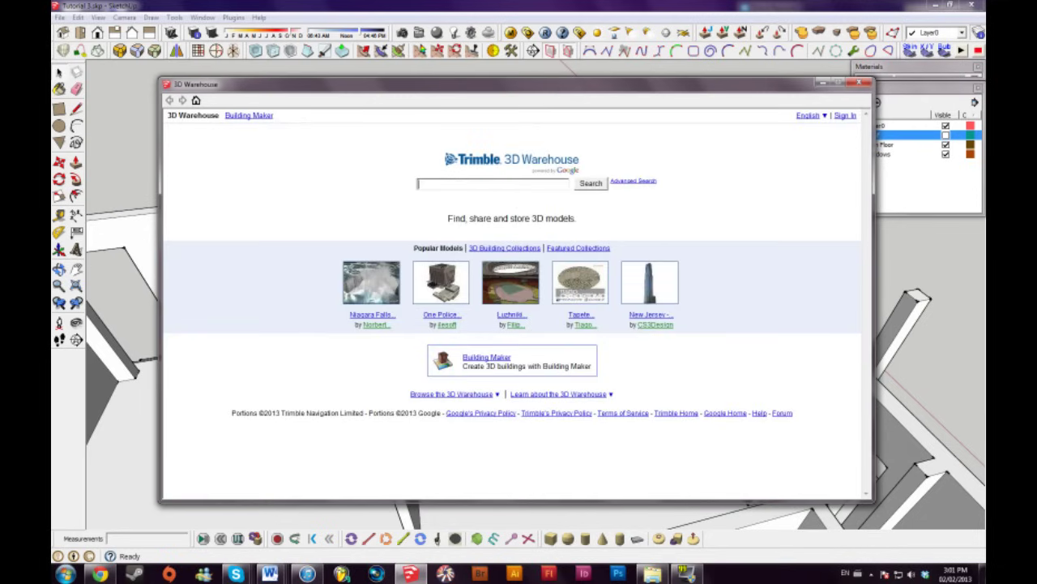
{"action": "type", "text": "wooden chair"}
{"action": "key", "text": "Return"}
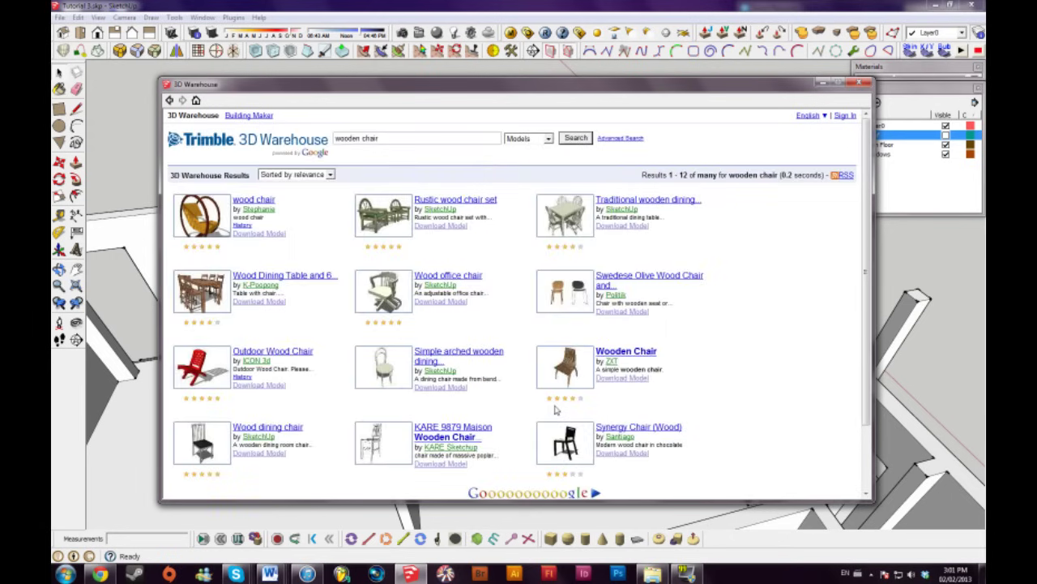
{"action": "left_click", "coordinate": [270, 305]}
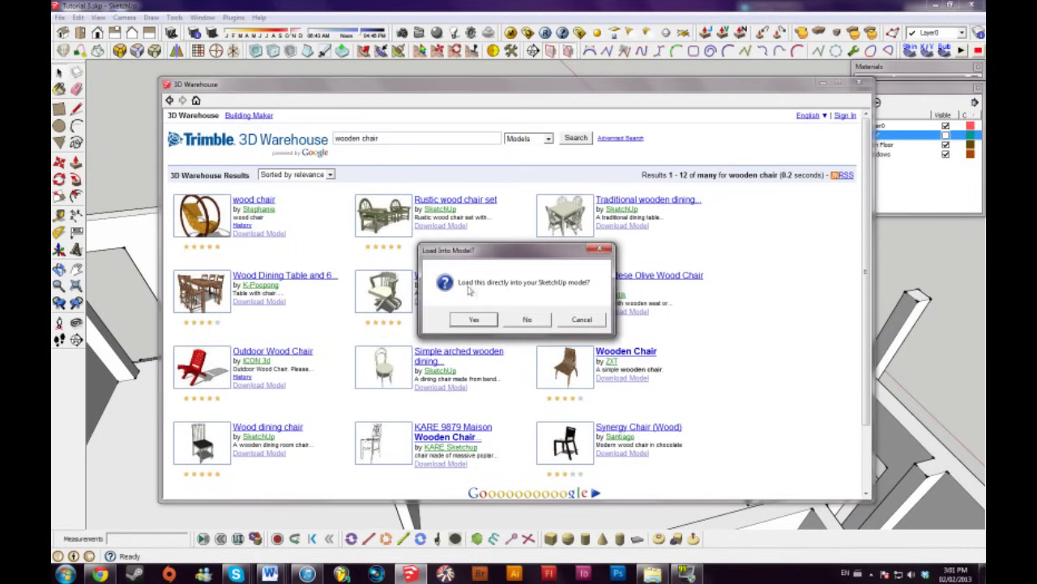
{"action": "left_click", "coordinate": [475, 320]}
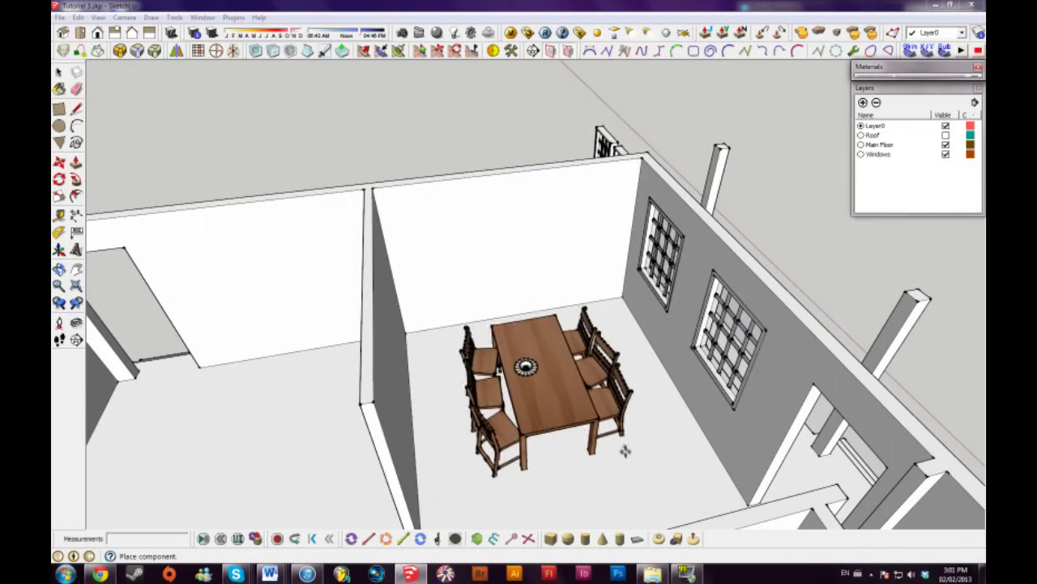
{"action": "left_click", "coordinate": [619, 471]}
Search the 3D Warehouse for "sofa" and place the "Sofa, Modern" model beside the wall with two empty window openings
{"action": "middle_click_drag", "start_coordinate": [619, 472], "coordinate": [651, 386]}
{"action": "middle_click_drag", "start_coordinate": [732, 412], "coordinate": [649, 373], "text": "shift"}
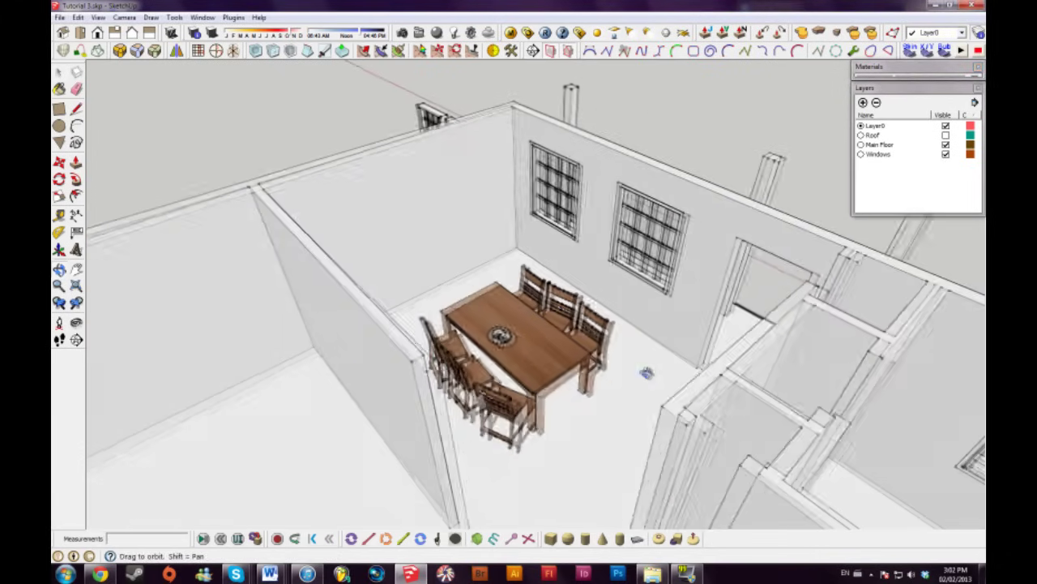
{"action": "scroll", "coordinate": [603, 373], "scroll_direction": "up", "scroll_amount": 6}
{"action": "middle_click_drag", "start_coordinate": [563, 336], "coordinate": [413, 299], "text": "shift"}
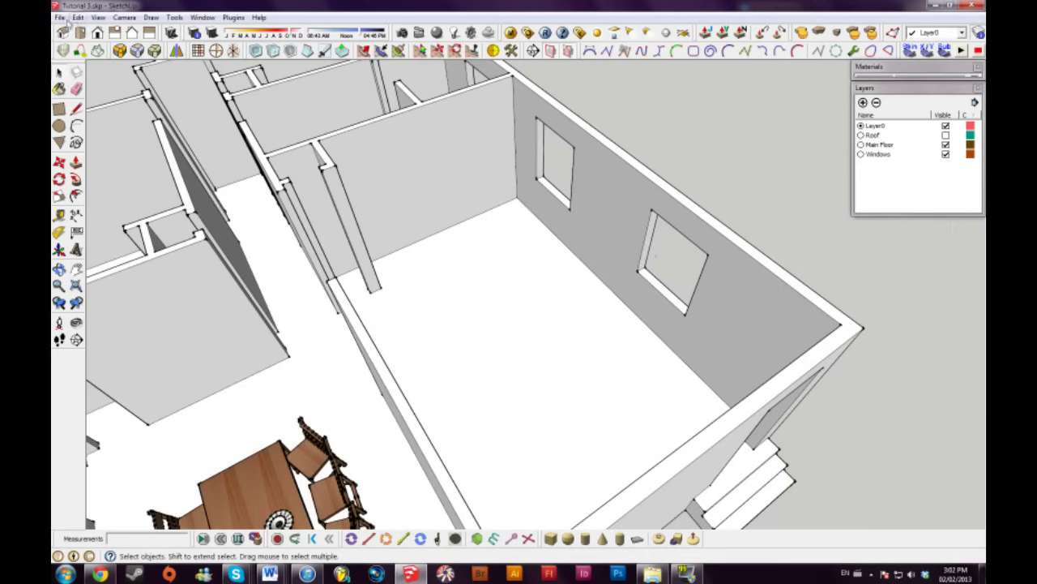
{"action": "left_click", "coordinate": [60, 17]}
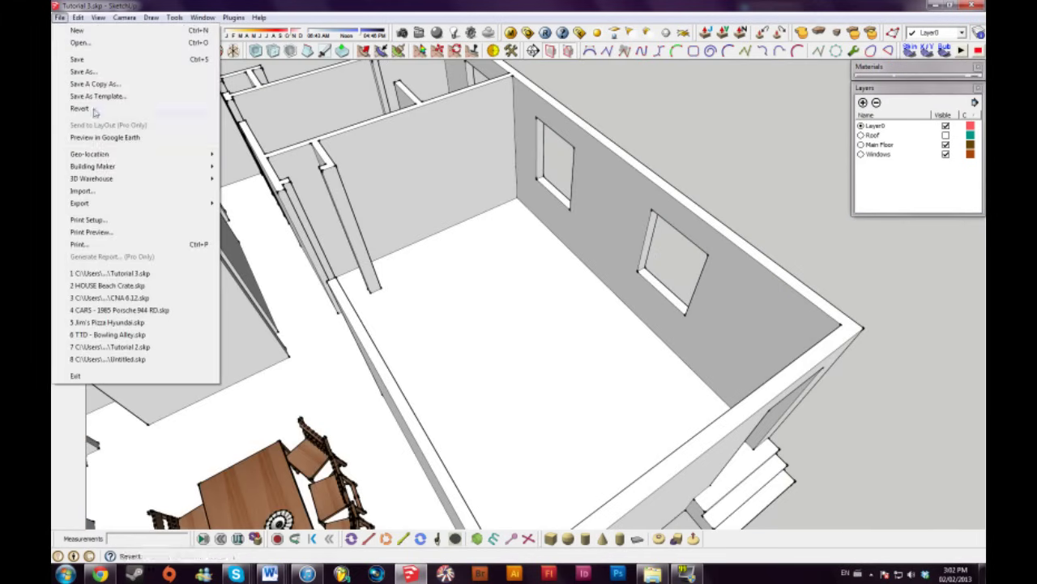
{"action": "left_click", "coordinate": [268, 179]}
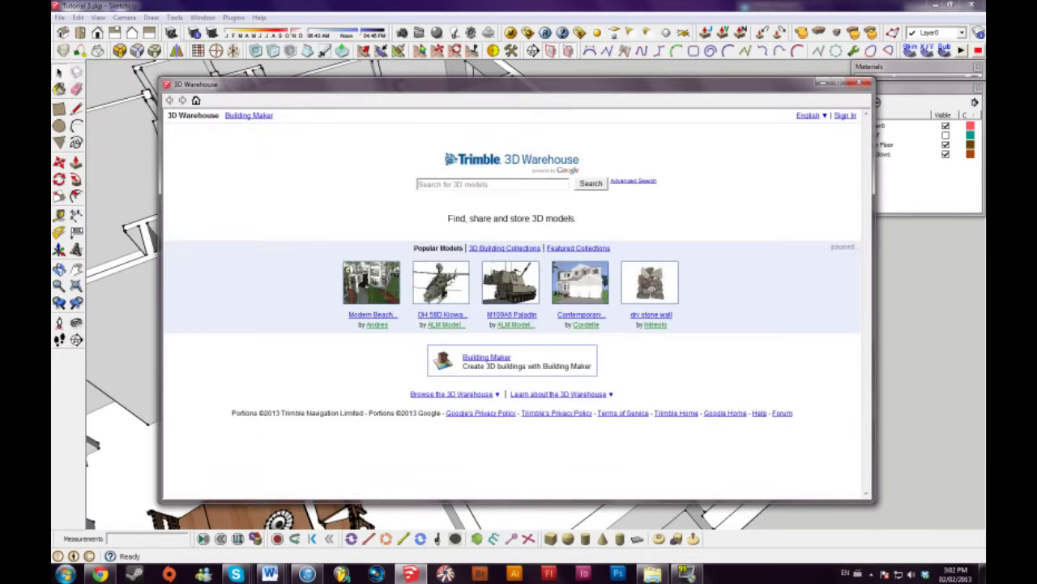
{"action": "key", "text": "Return"}
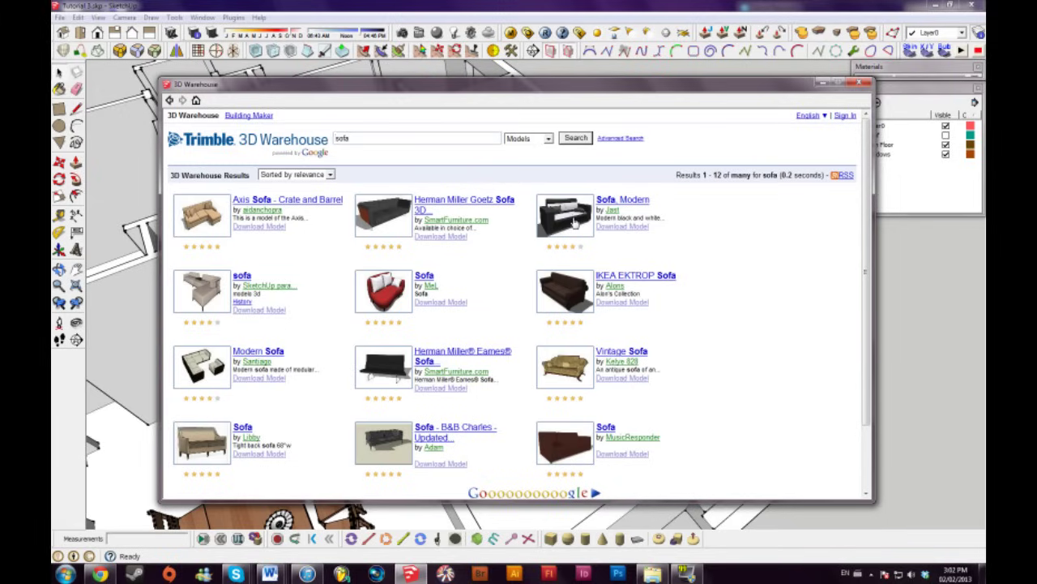
{"action": "left_click", "coordinate": [573, 223]}
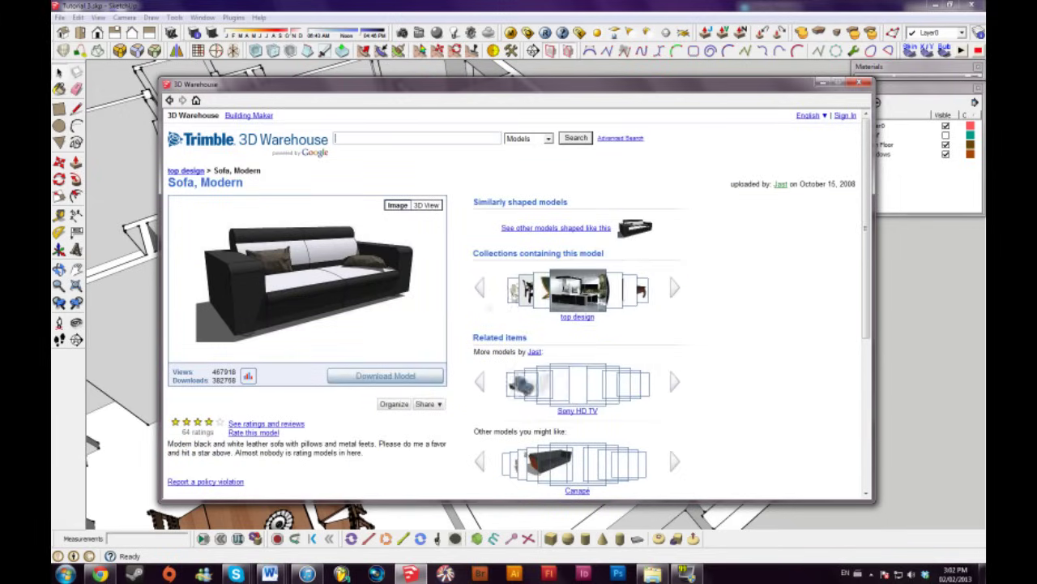
{"action": "left_click", "coordinate": [374, 377]}
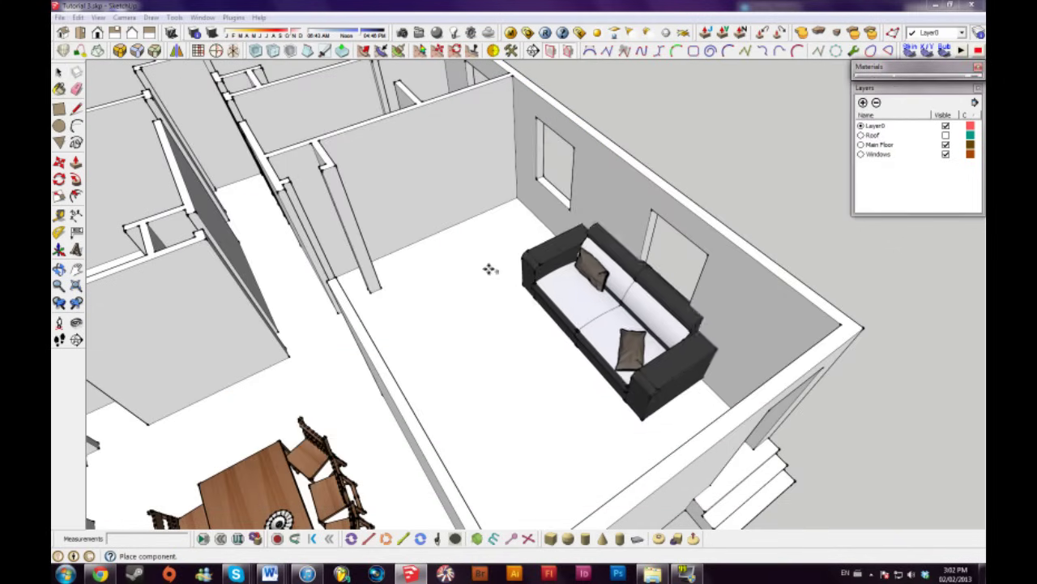
{"action": "left_click", "coordinate": [596, 322]}
Move the sofa slightly to adjust its position against the window wall
{"action": "middle_click_drag", "start_coordinate": [595, 323], "coordinate": [540, 341]}
{"action": "scroll", "coordinate": [540, 340], "scroll_direction": "up", "scroll_amount": 5}
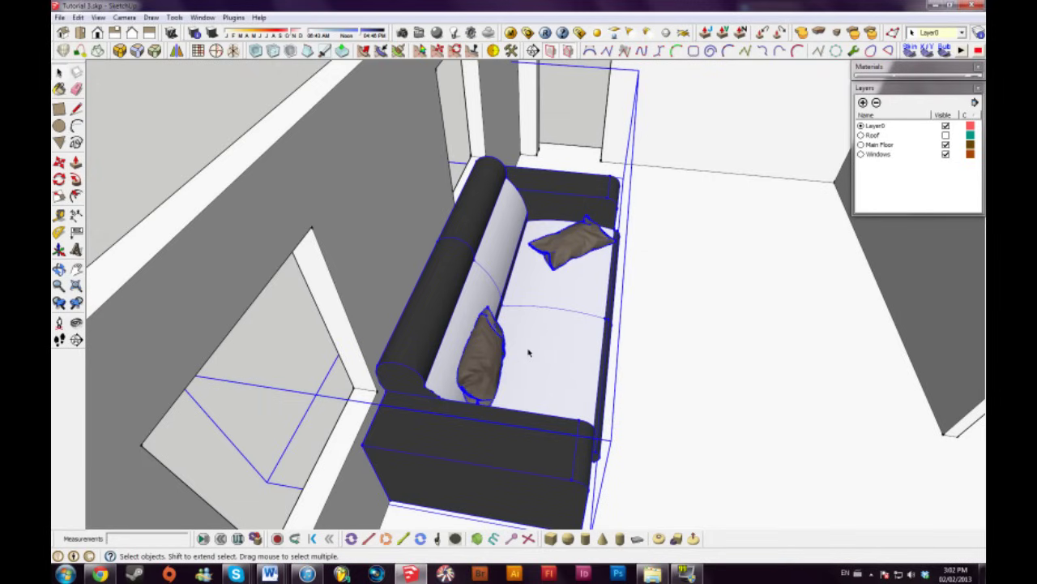
{"action": "scroll", "coordinate": [527, 354], "scroll_direction": "up", "scroll_amount": 2}
{"action": "key", "text": "m"}
{"action": "left_click", "coordinate": [514, 348]}
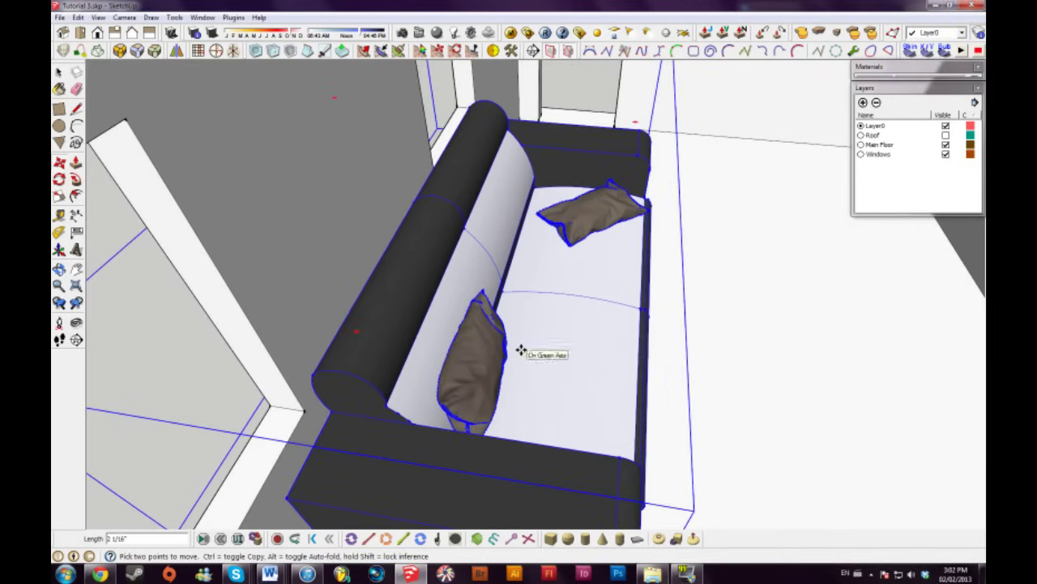
{"action": "scroll", "coordinate": [531, 348], "scroll_direction": "down", "scroll_amount": 5}
{"action": "middle_click_drag", "start_coordinate": [531, 347], "coordinate": [568, 340]}
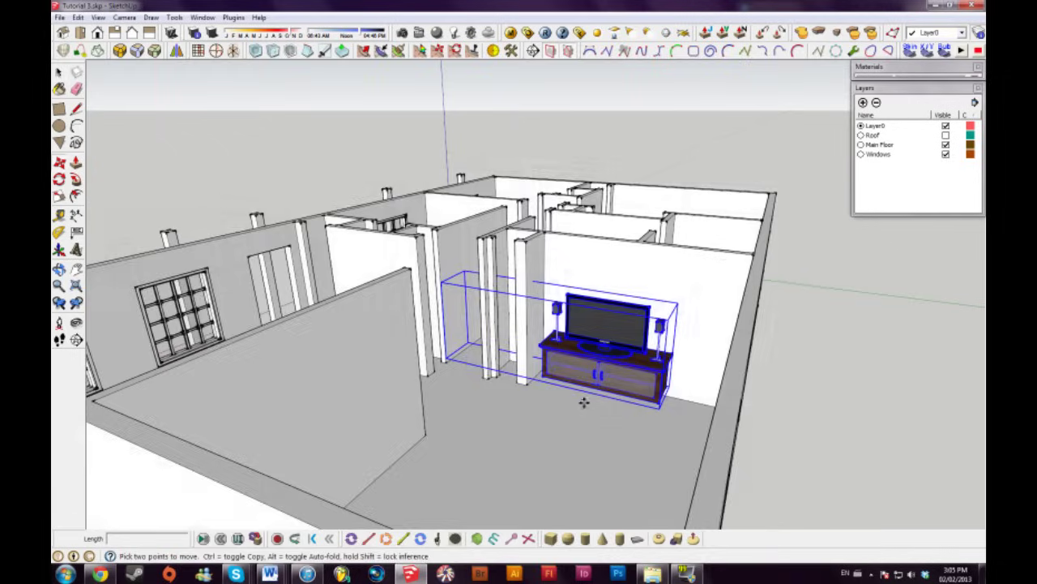
Examine the TV unit's height and position against the far wall of the living room
{"action": "middle_click_drag", "start_coordinate": [584, 403], "coordinate": [565, 435]}
{"action": "key", "text": "space"}
{"action": "left_click", "coordinate": [567, 433]}
{"action": "scroll", "coordinate": [576, 429], "scroll_direction": "up", "scroll_amount": 3}
{"action": "middle_click_drag", "start_coordinate": [596, 395], "coordinate": [574, 406]}
{"action": "scroll", "coordinate": [574, 405], "scroll_direction": "up", "scroll_amount": 2}
{"action": "middle_click_drag", "start_coordinate": [552, 213], "coordinate": [674, 367]}
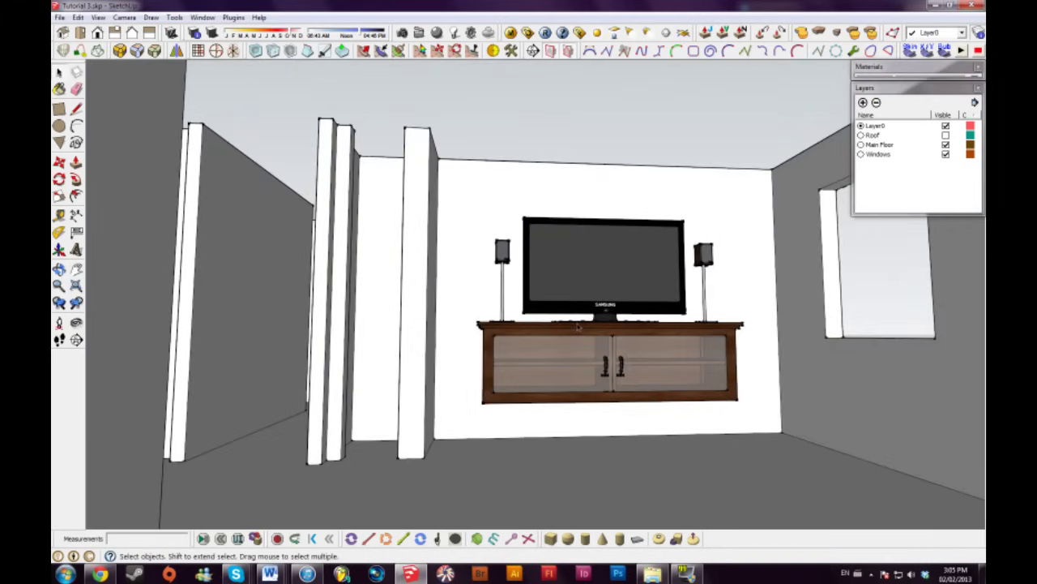
Lower the TV unit onto the living room floor
{"action": "left_click", "coordinate": [567, 371]}
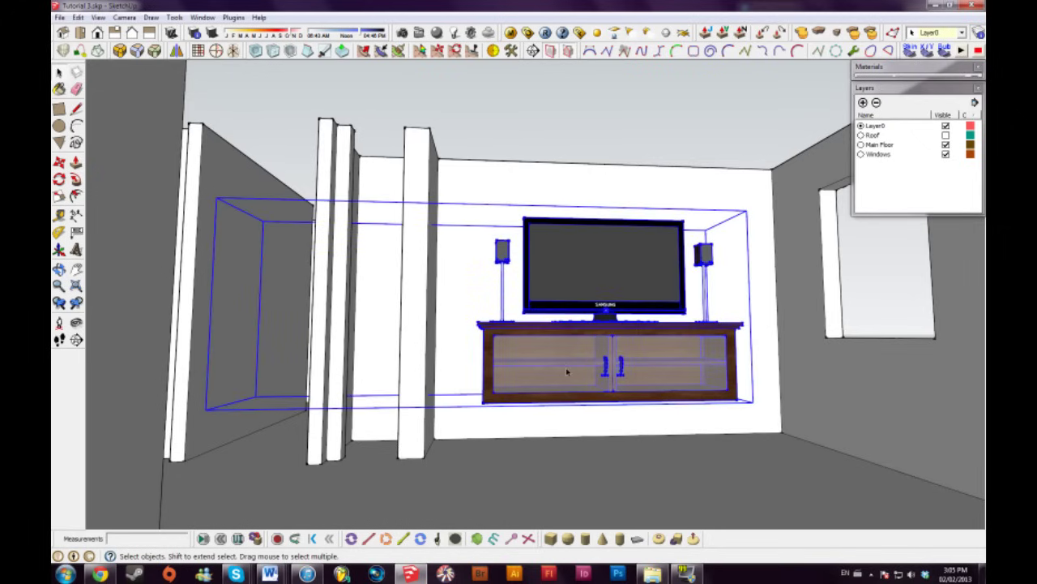
{"action": "middle_click_drag", "start_coordinate": [595, 370], "coordinate": [592, 350]}
{"action": "scroll", "coordinate": [507, 343], "scroll_direction": "up", "scroll_amount": 3}
{"action": "middle_click_drag", "start_coordinate": [506, 365], "coordinate": [489, 353]}
{"action": "key", "text": "m"}
{"action": "left_click", "coordinate": [525, 385]}
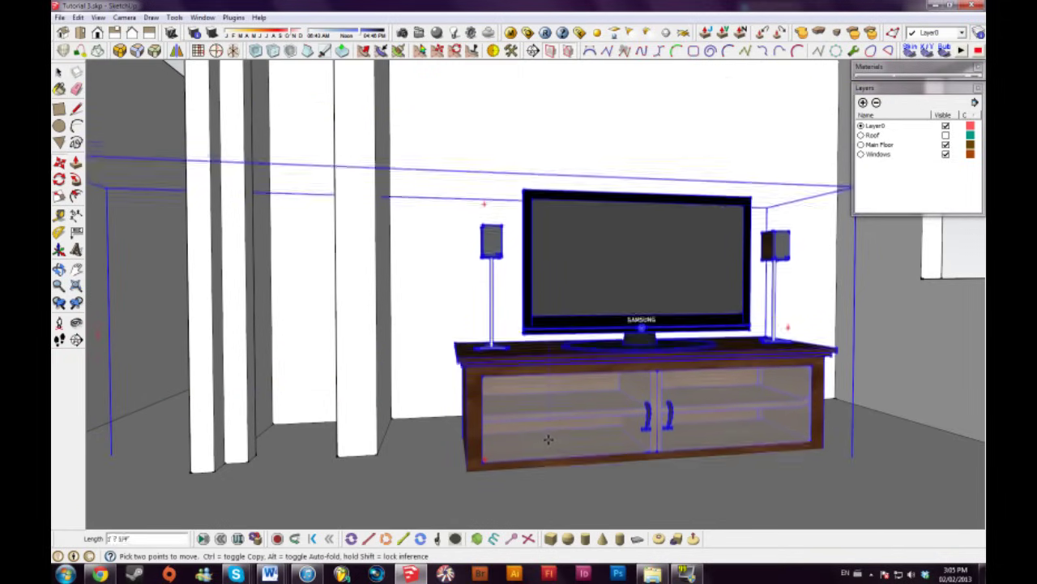
{"action": "left_click", "coordinate": [549, 406]}
{"action": "key", "text": "space"}
Slide the TV unit about 1' 6" along the wall, away from the doorway
{"action": "scroll", "coordinate": [489, 434], "scroll_direction": "up", "scroll_amount": 3}
{"action": "left_click", "coordinate": [459, 451]}
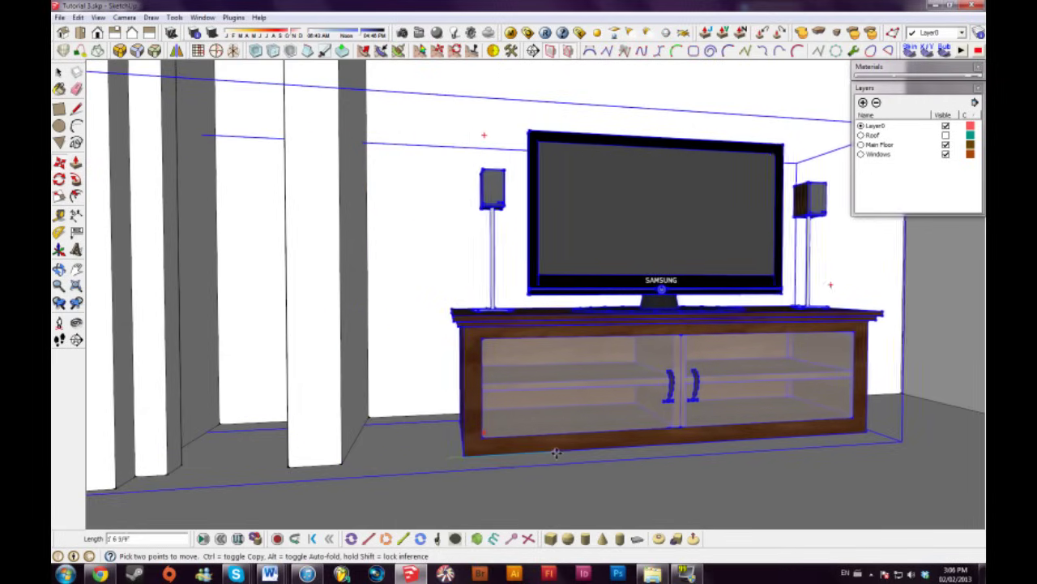
{"action": "left_click", "coordinate": [548, 454]}
{"action": "key", "text": "space"}
{"action": "middle_click_drag", "start_coordinate": [739, 386], "coordinate": [609, 392]}
{"action": "scroll", "coordinate": [580, 421], "scroll_direction": "down", "scroll_amount": 6}
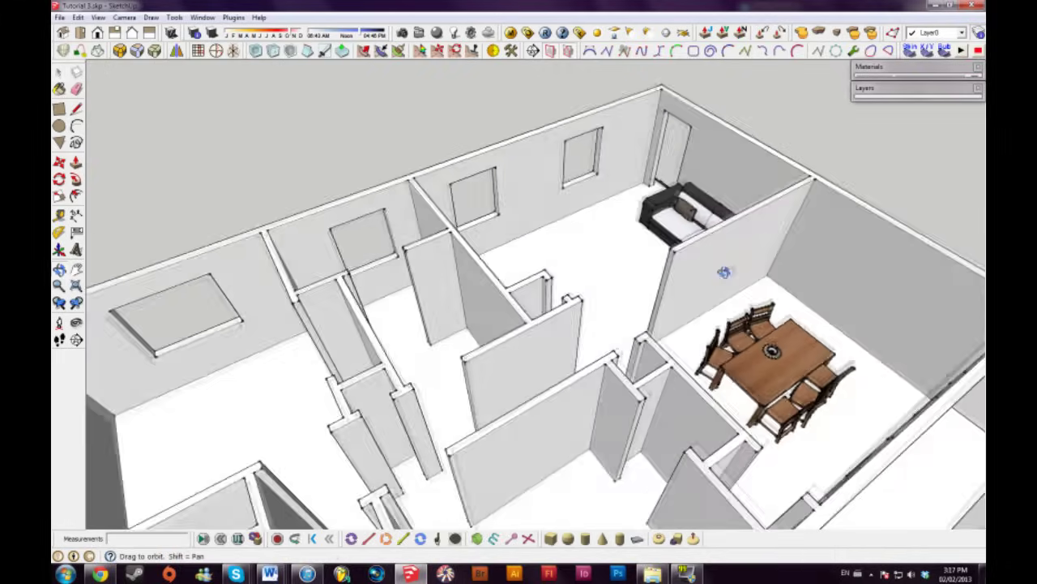
Create a Tape Measure guide across the free end of the interior partition wall, measured from its base
{"action": "middle_click_drag", "start_coordinate": [722, 271], "coordinate": [700, 275]}
{"action": "middle_click_drag", "start_coordinate": [606, 322], "coordinate": [576, 312]}
{"action": "scroll", "coordinate": [580, 354], "scroll_direction": "up", "scroll_amount": 5}
{"action": "middle_click_drag", "start_coordinate": [622, 283], "coordinate": [607, 324]}
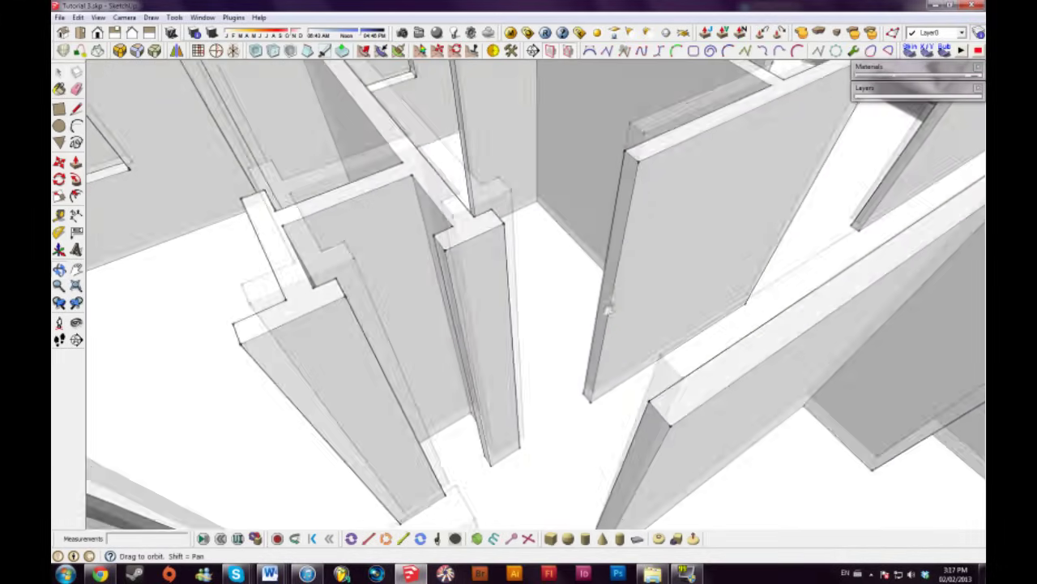
{"action": "scroll", "coordinate": [597, 352], "scroll_direction": "up", "scroll_amount": 8}
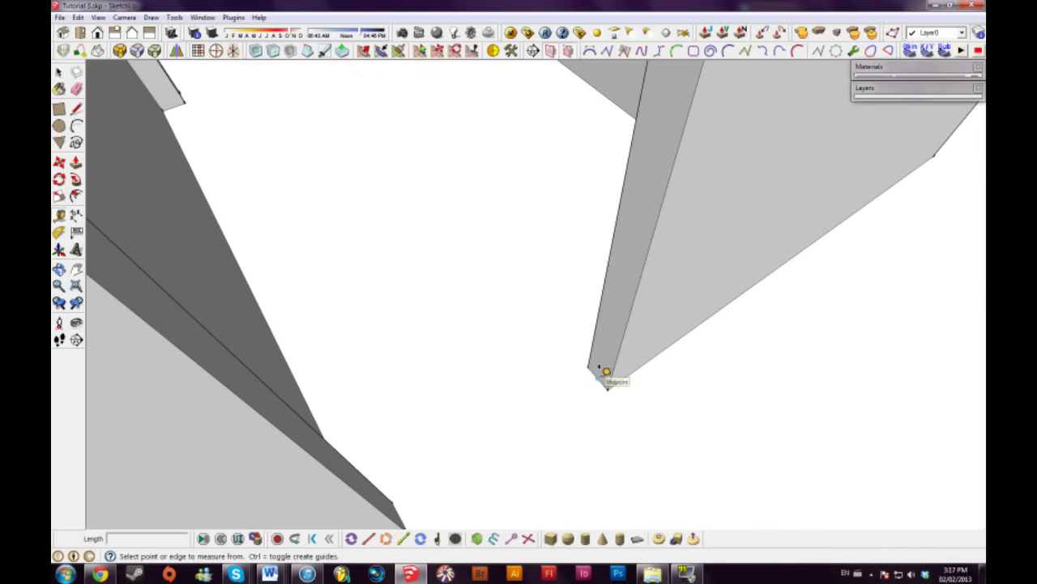
{"action": "left_click", "coordinate": [606, 372]}
{"action": "scroll", "coordinate": [613, 286], "scroll_direction": "down", "scroll_amount": 6}
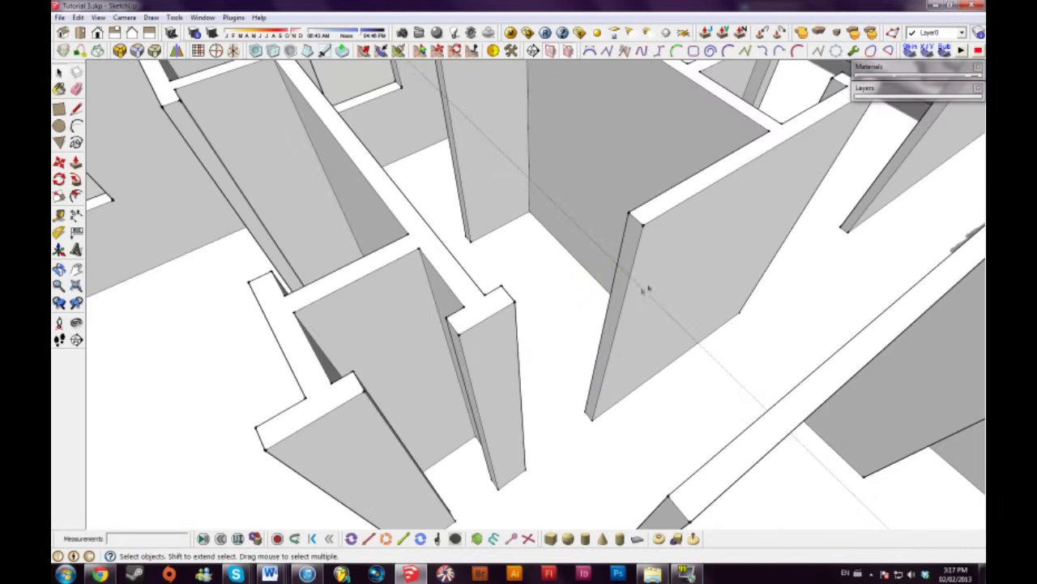
Push/Pull the upper part of the partition wall's end across the opening to the facing wall as a door header
{"action": "middle_click_drag", "start_coordinate": [647, 288], "coordinate": [641, 260]}
{"action": "scroll", "coordinate": [641, 257], "scroll_direction": "up", "scroll_amount": 2}
{"action": "key", "text": "p"}
{"action": "left_click", "coordinate": [616, 205]}
{"action": "left_click_drag", "start_coordinate": [445, 256], "coordinate": [444, 282]}
Extend the top of the wall end between living and dining rooms across the opening as a header with Push/Pull
{"action": "mouse_move", "coordinate": [457, 251]}
{"action": "middle_mouse_down"}
{"action": "mouse_move", "coordinate": [943, 294]}
{"action": "mouse_move", "coordinate": [720, 240]}
{"action": "middle_mouse_up"}
{"action": "mouse_move", "coordinate": [591, 176]}
{"action": "middle_mouse_down"}
{"action": "mouse_move", "coordinate": [725, 240]}
{"action": "mouse_move", "coordinate": [750, 222]}
{"action": "middle_mouse_up"}
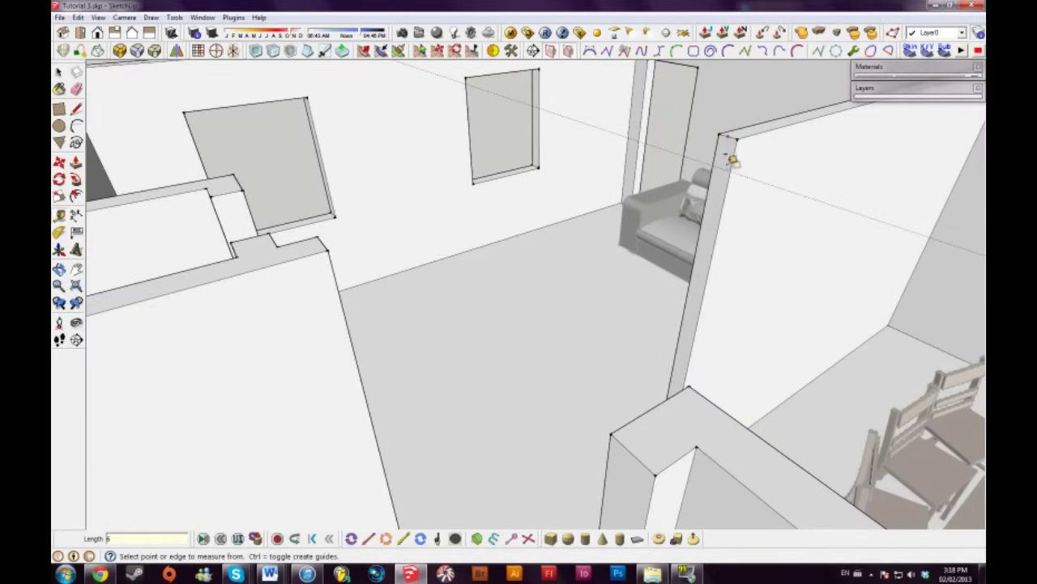
{"action": "middle_click_drag", "start_coordinate": [730, 185], "coordinate": [734, 195]}
{"action": "key", "text": "space"}
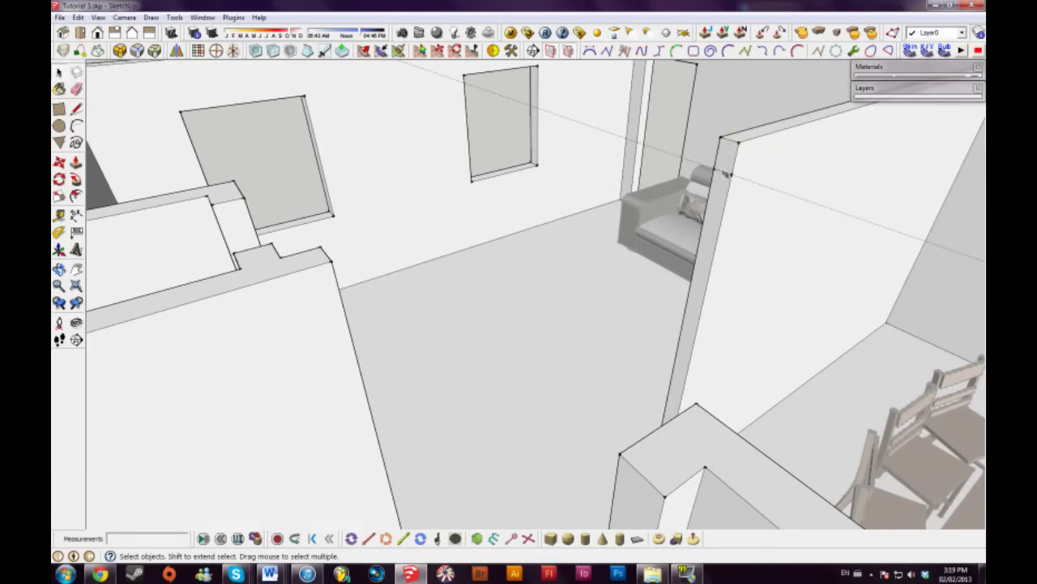
{"action": "key", "text": "p"}
{"action": "left_click", "coordinate": [726, 164]}
{"action": "left_click_drag", "start_coordinate": [331, 269], "coordinate": [331, 268]}
{"action": "key", "text": "e"}
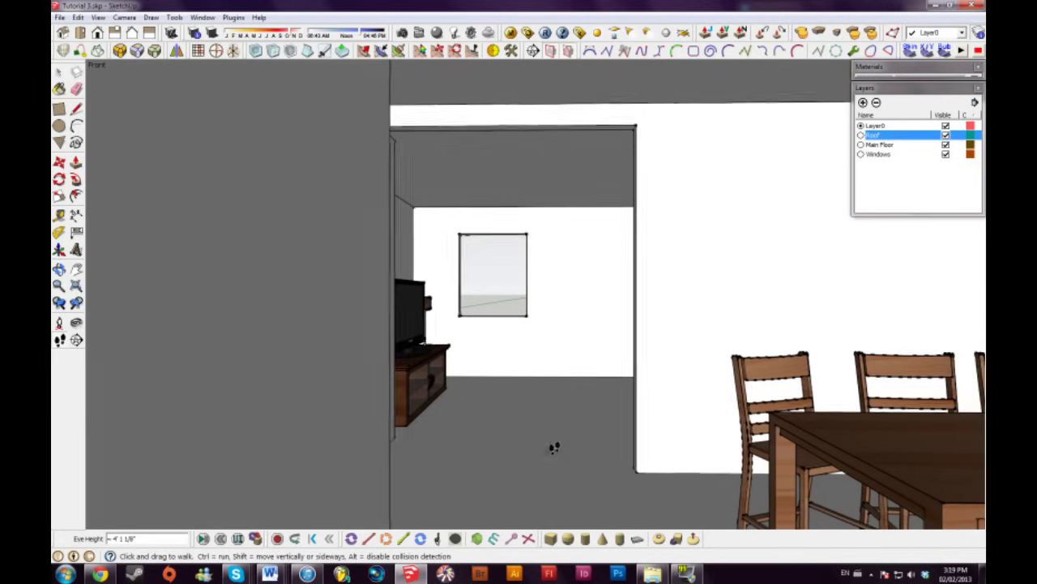
Walk from the dining area into the hallway and set the camera's field of view to 70 degrees
{"action": "left_click_drag", "start_coordinate": [553, 446], "coordinate": [470, 193]}
{"action": "left_click", "coordinate": [127, 18]}
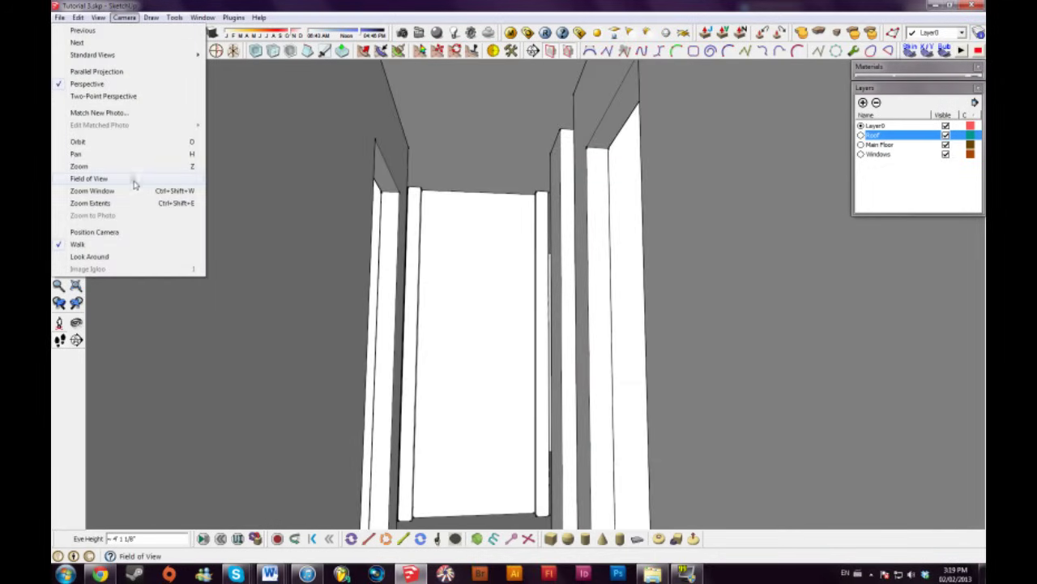
{"action": "left_click", "coordinate": [89, 178]}
{"action": "type", "text": "70"}
{"action": "key", "text": "Return"}
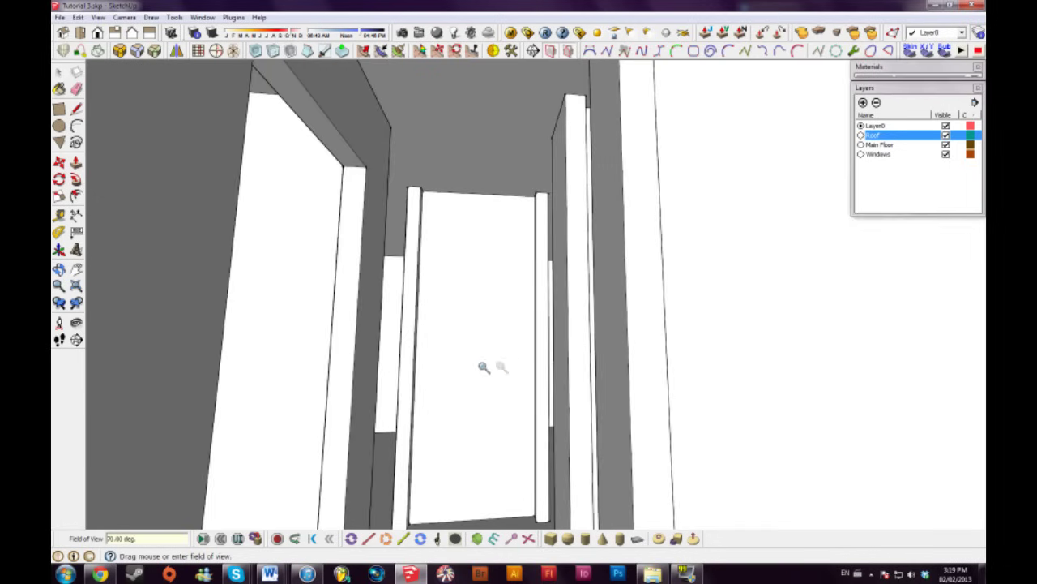
Look around the hallway interior, and view the whole roofed house from outside
{"action": "left_click_drag", "start_coordinate": [502, 407], "coordinate": [757, 426]}
{"action": "middle_click_drag", "start_coordinate": [757, 426], "coordinate": [308, 419]}
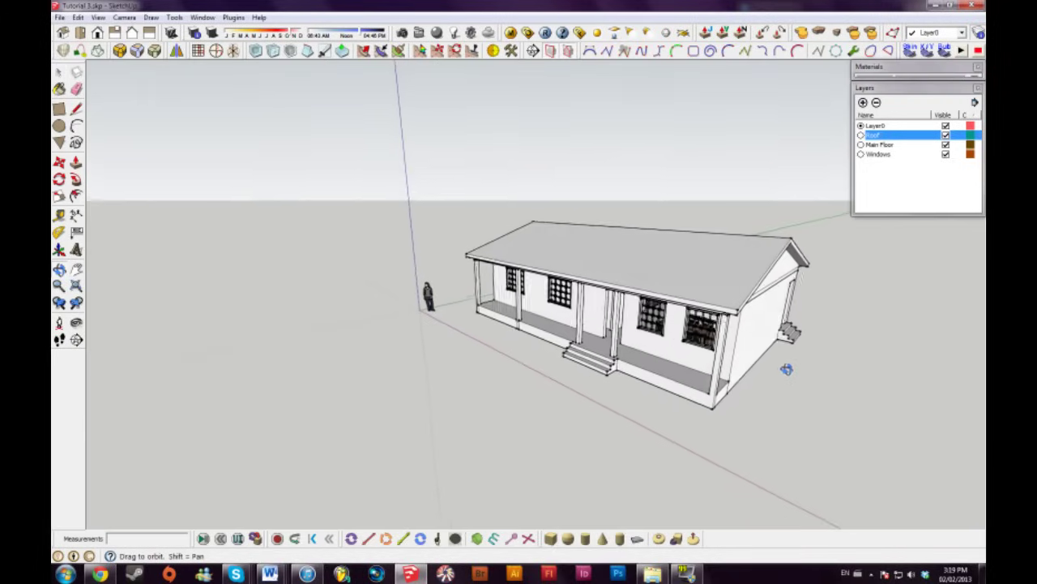
{"action": "middle_click_drag", "start_coordinate": [787, 369], "coordinate": [810, 357]}
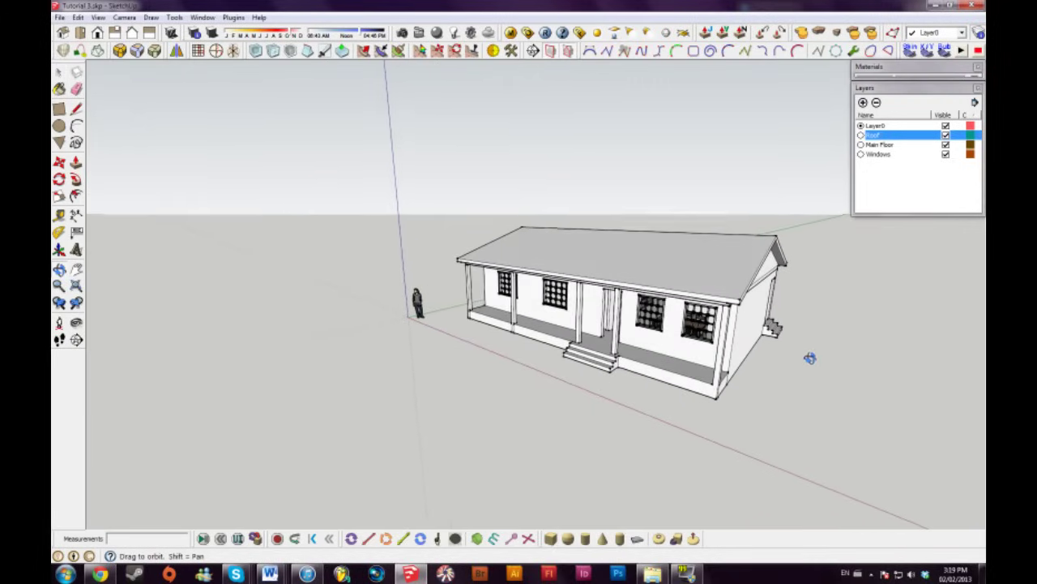